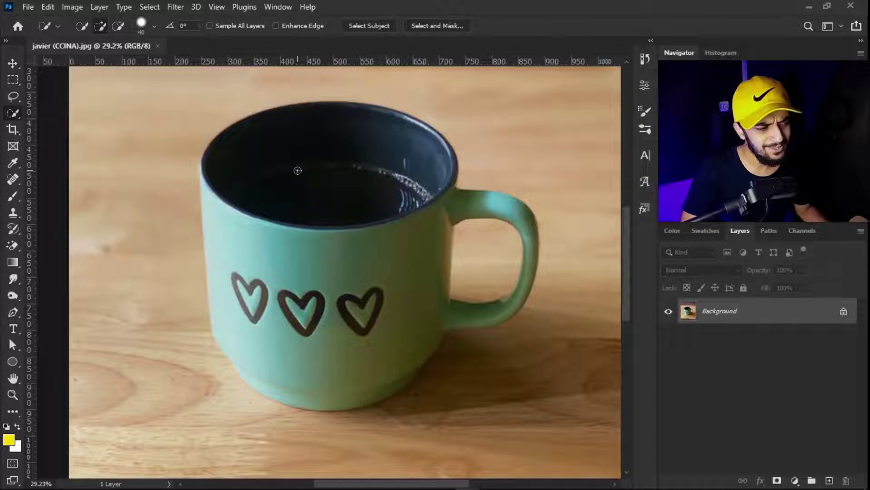
- Try to isolate the mug with the Quick Selection tool and a layer mask made from the selection
mouse_move(361, 167)
left_mouse_down()
mouse_move(373, 243)
mouse_move(355, 293)
mouse_move(354, 350)
mouse_move(290, 333)
left_mouse_up()
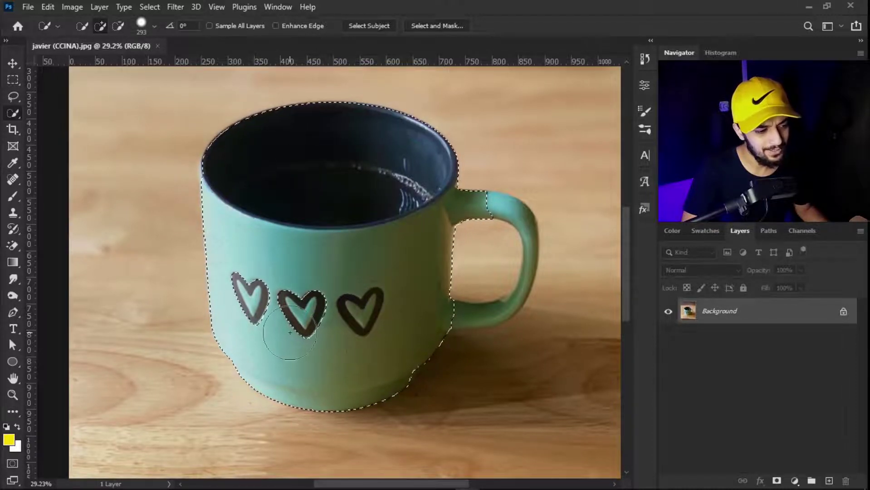
scroll(204, 139, "up", 5)
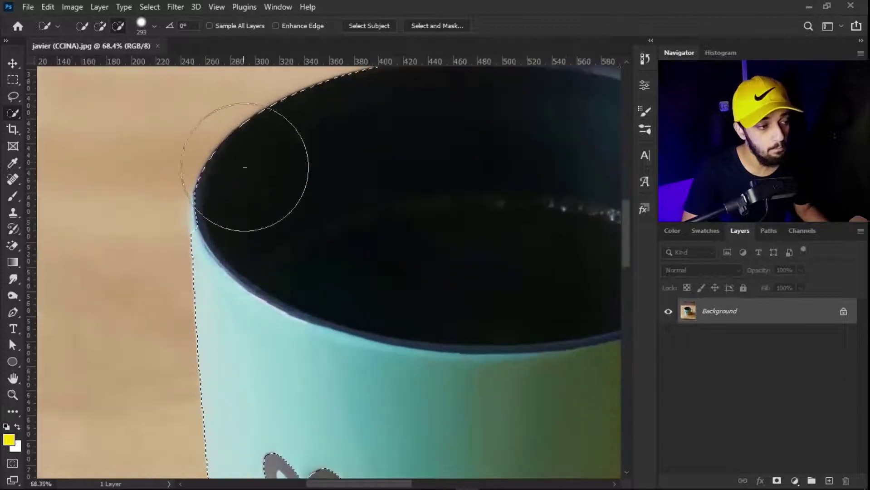
scroll(240, 162, "down", 5)
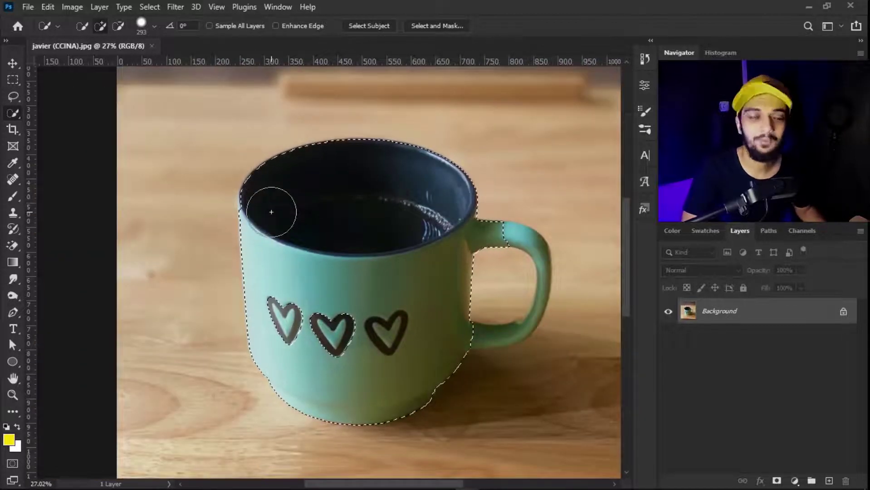
scroll(272, 212, "down", 1)
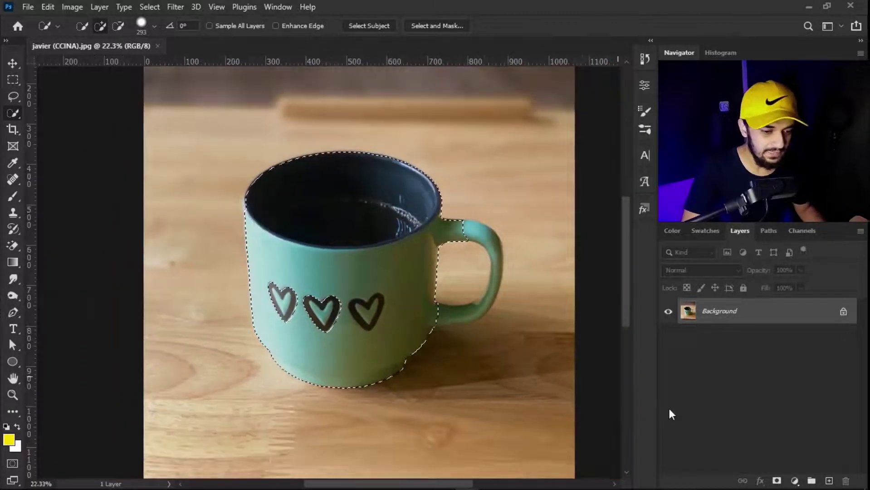
left_click(775, 479)
- Examine the cutout edge along the mug's rim and left side at high magnification
scroll(243, 163, "up", 2)
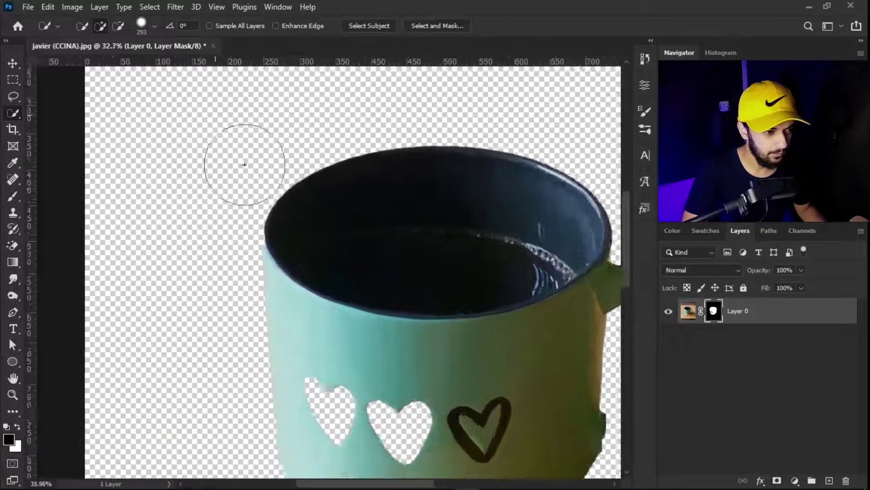
scroll(243, 163, "up", 8)
scroll(335, 242, "down", 2)
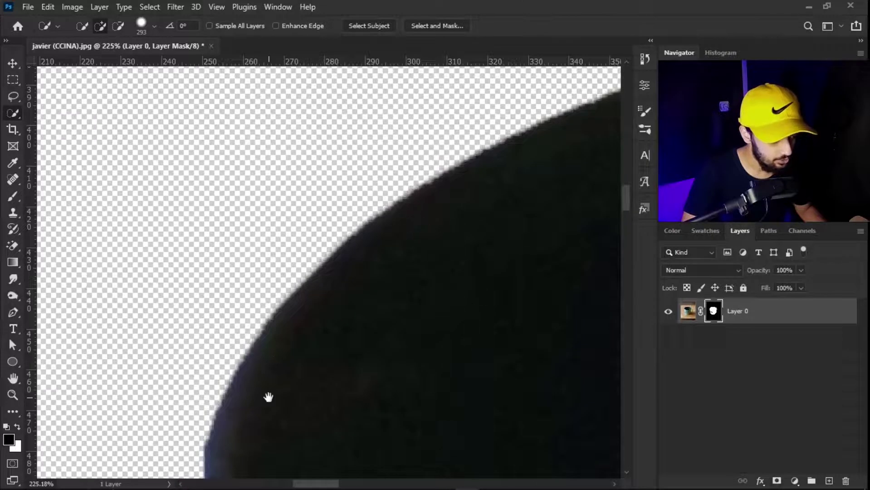
left_click_drag(267, 397, 332, 150)
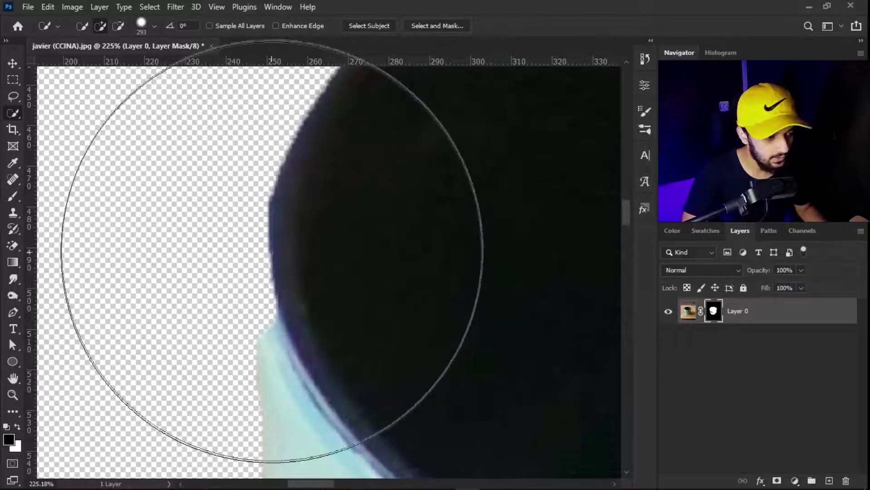
left_click_drag(365, 269, 227, 285)
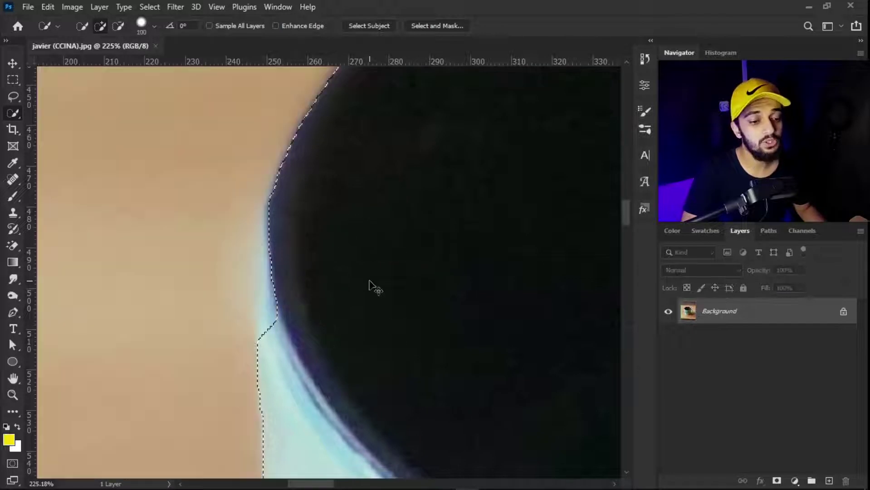
scroll(369, 284, "down", 4)
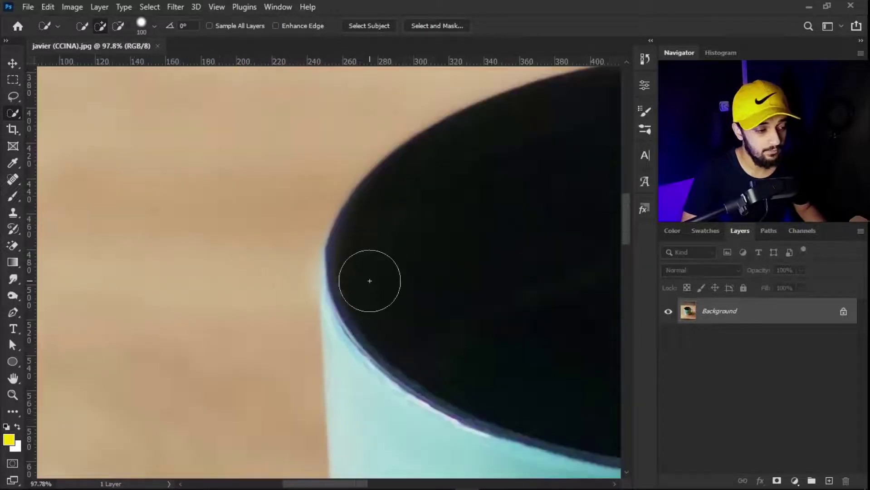
scroll(369, 281, "down", 4)
left_click_drag(424, 283, 373, 235)
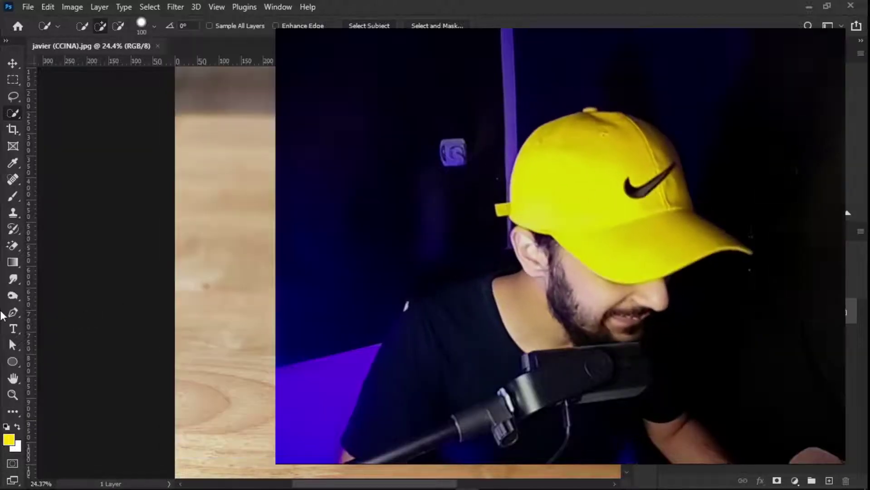
- Start a Pen tool path in Path mode with anchor points on the left, back and right edges of the mug's rim
left_click(13, 312)
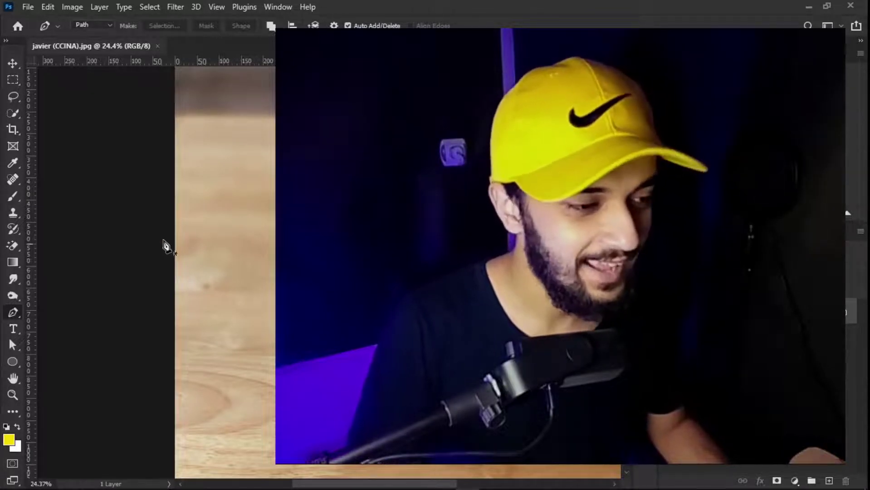
scroll(270, 222, "up", 5)
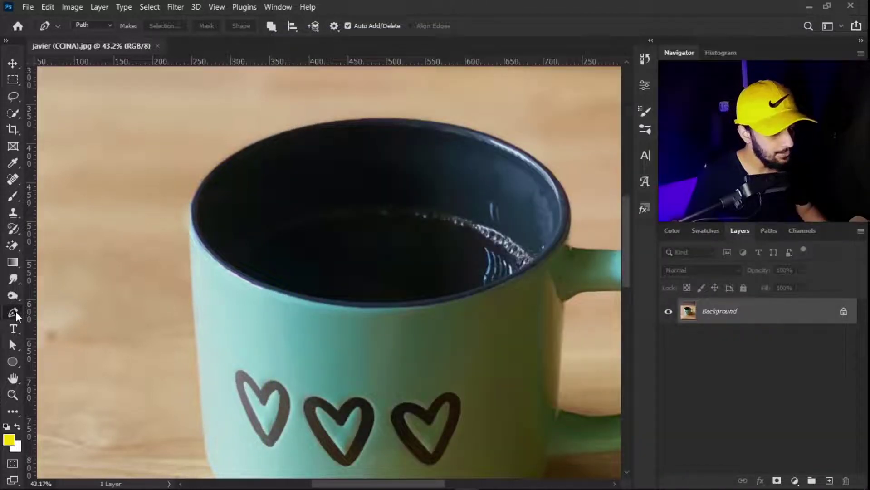
left_click(13, 79)
key("p")
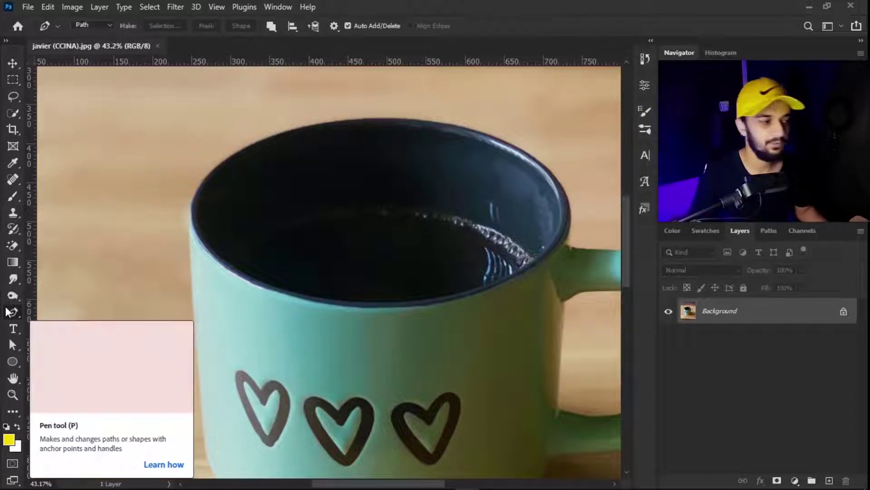
left_click(110, 23)
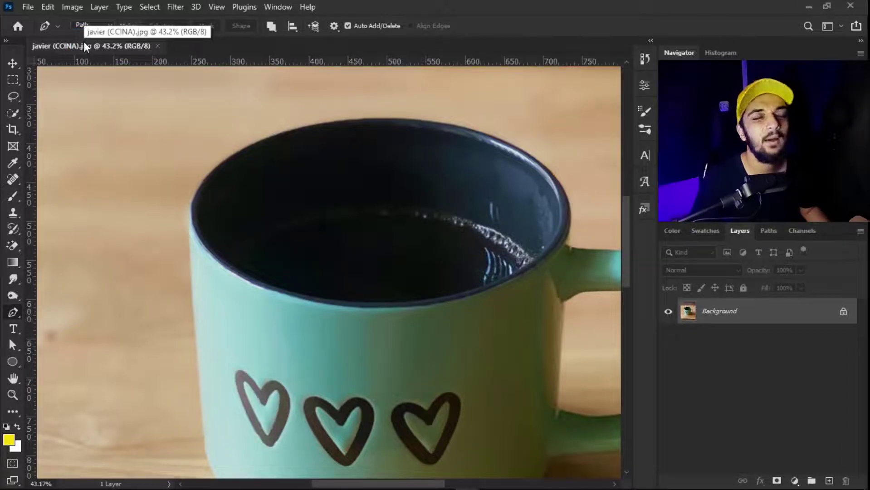
left_click(191, 204)
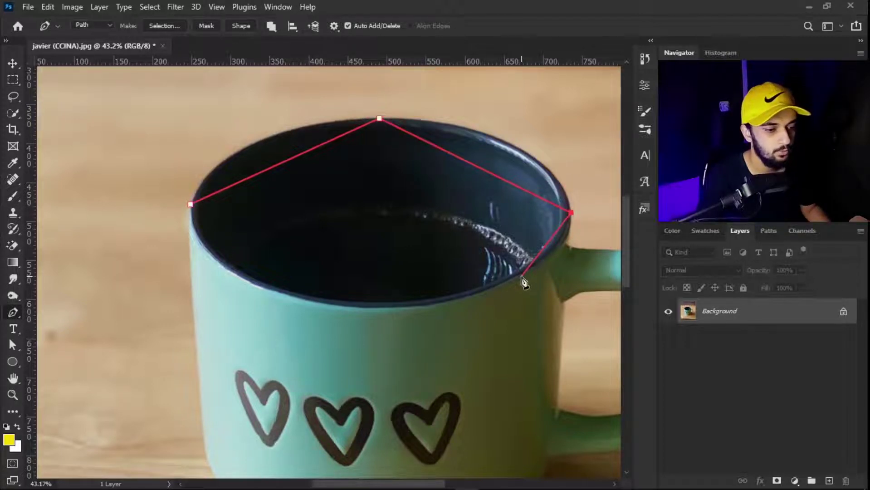
- Move the path's right anchor point down to where the rim meets the handle
left_click_drag(522, 276, 385, 217)
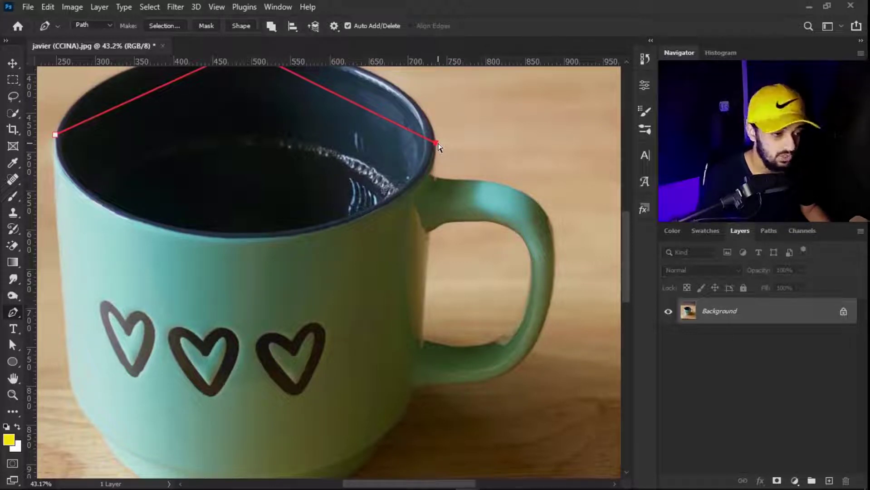
left_click(351, 181)
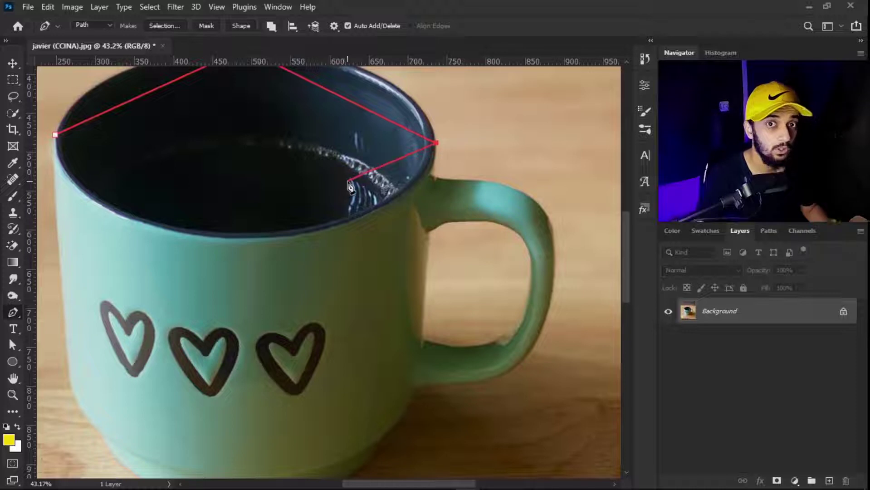
key("ctrl+z")
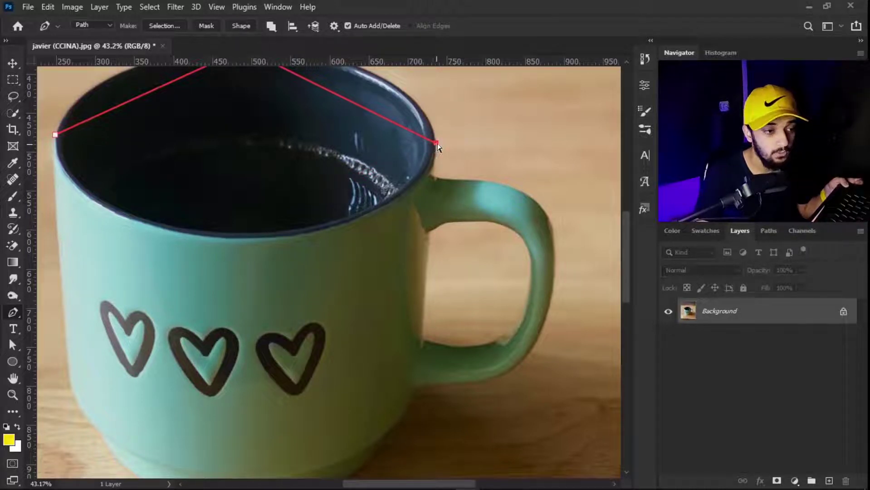
left_click_drag(437, 144, 436, 173)
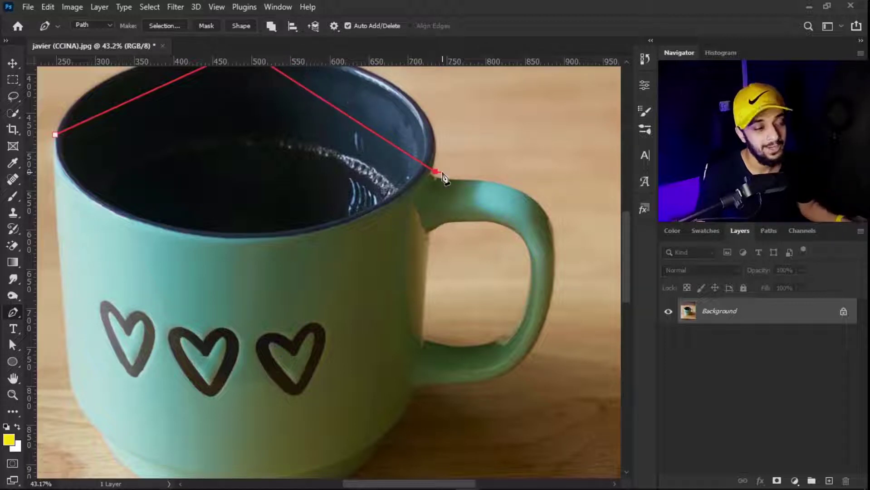
- Add an anchor point at the front edge of the rim and close the path at its starting point on the left edge
scroll(442, 177, "down", 2)
scroll(442, 177, "up", 1)
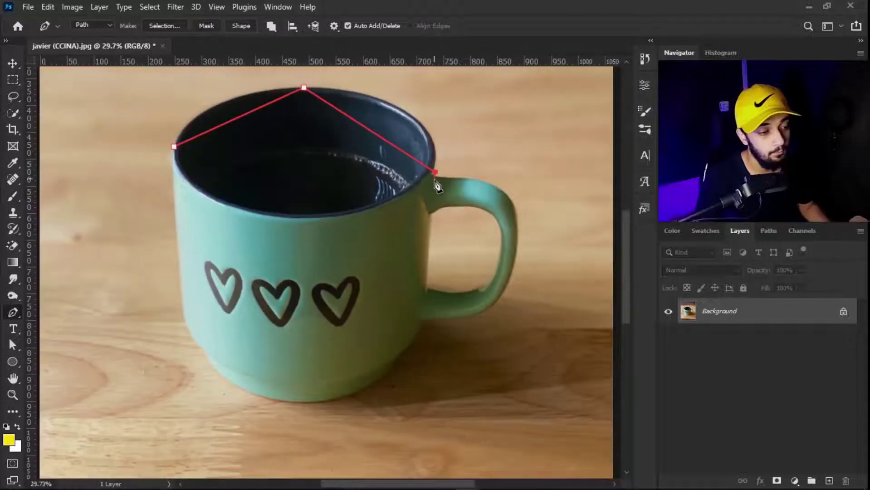
scroll(442, 177, "down", 1)
scroll(441, 185, "up", 2)
scroll(441, 191, "down", 1)
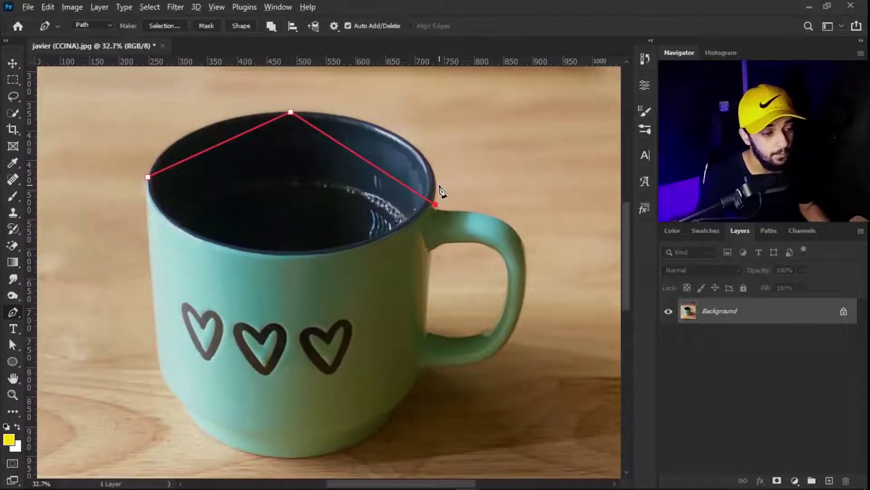
scroll(440, 190, "down", 1)
scroll(441, 190, "up", 2)
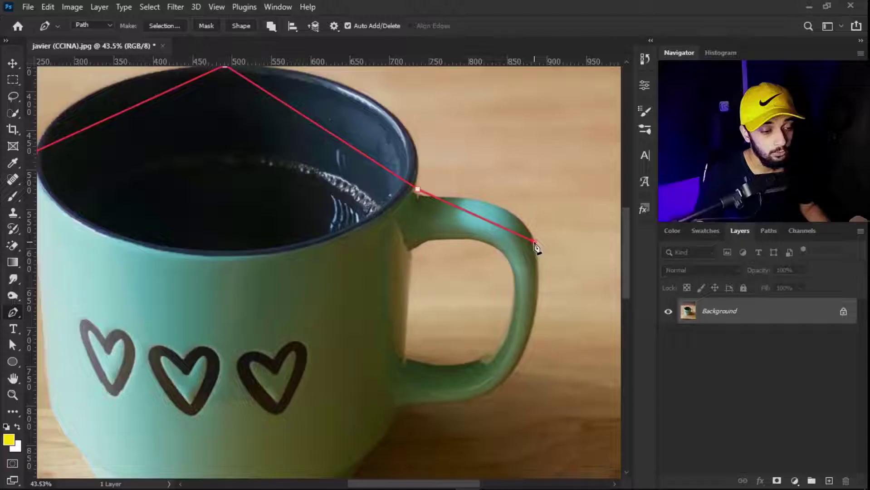
scroll(467, 284, "down", 4)
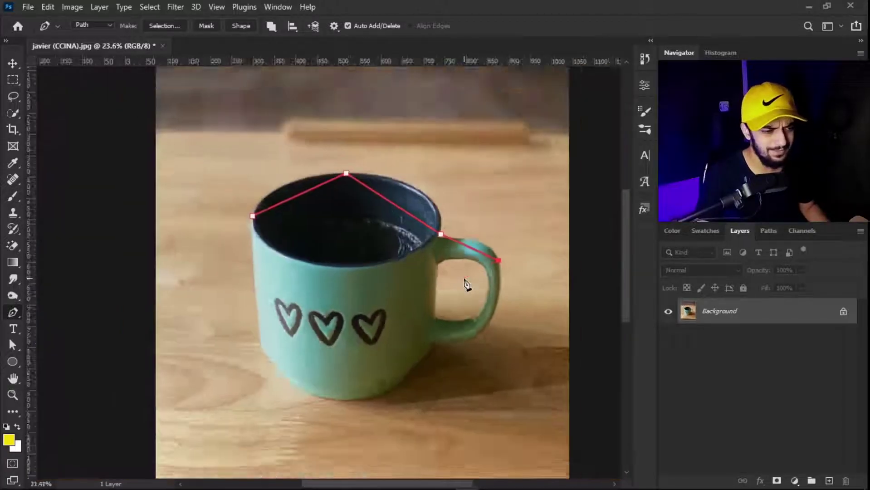
scroll(409, 231, "up", 3)
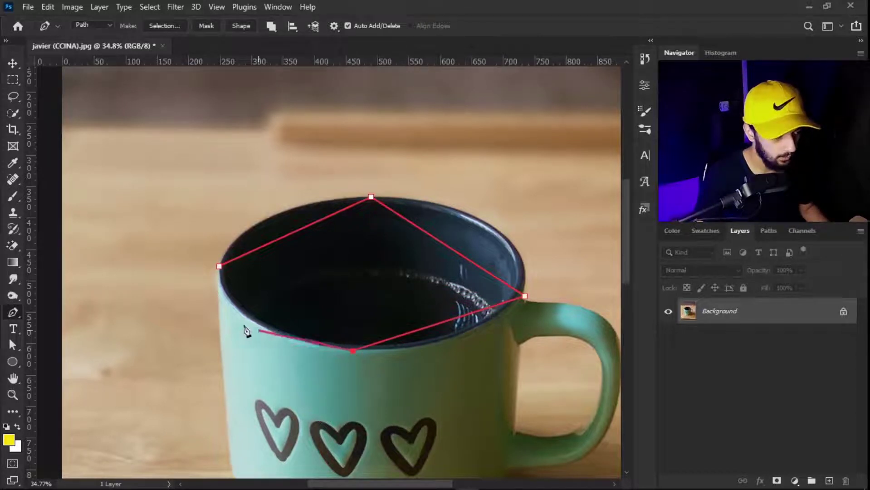
left_click(525, 295)
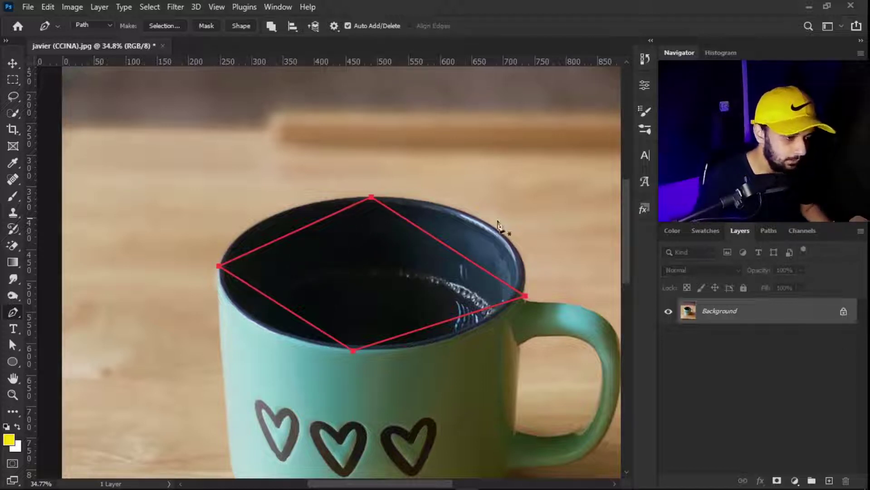
- Convert the left anchor to a curve point with the Convert Point tool and fit its adjoining segments to the rim
right_click(14, 311)
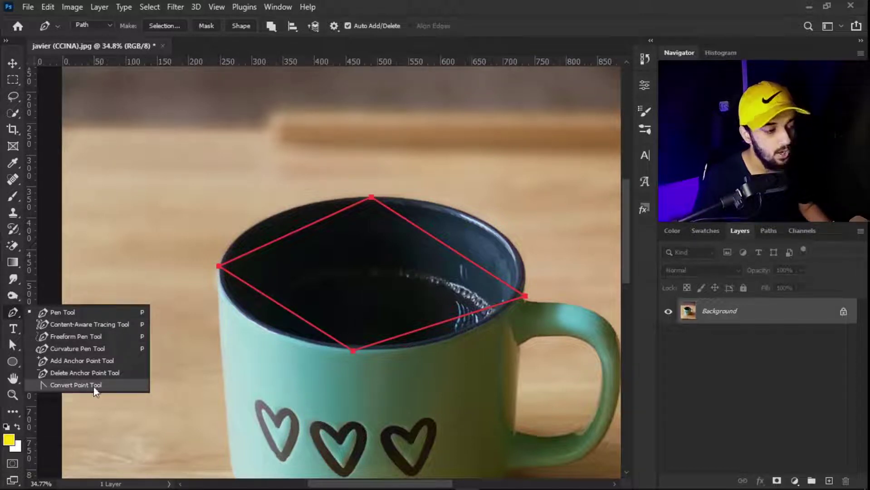
left_click(108, 384)
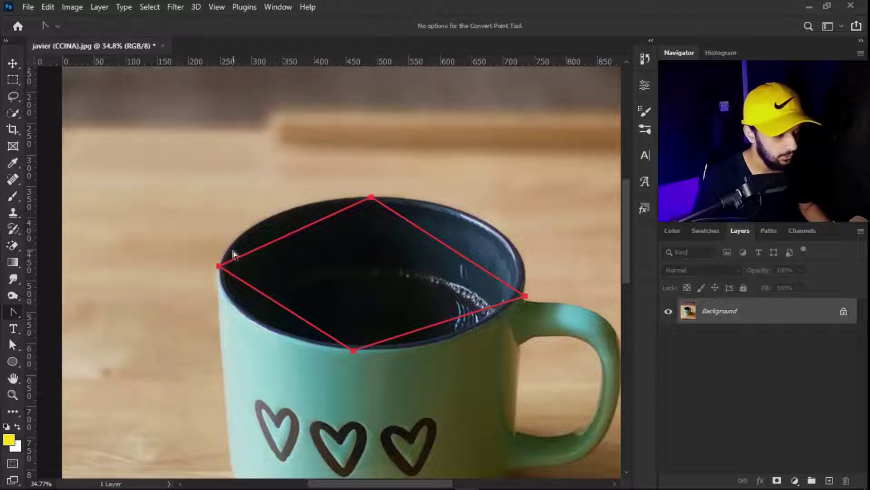
left_click_drag(218, 267, 249, 192)
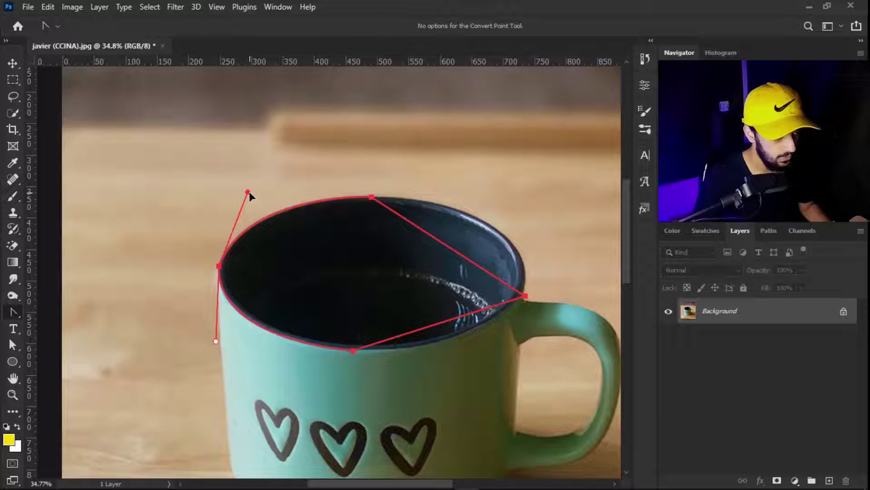
- Convert the right anchor beside the handle to a curve point and extend its upper direction handle to follow the rim
left_click_drag(526, 297, 498, 360)
left_click_drag(524, 298, 505, 354)
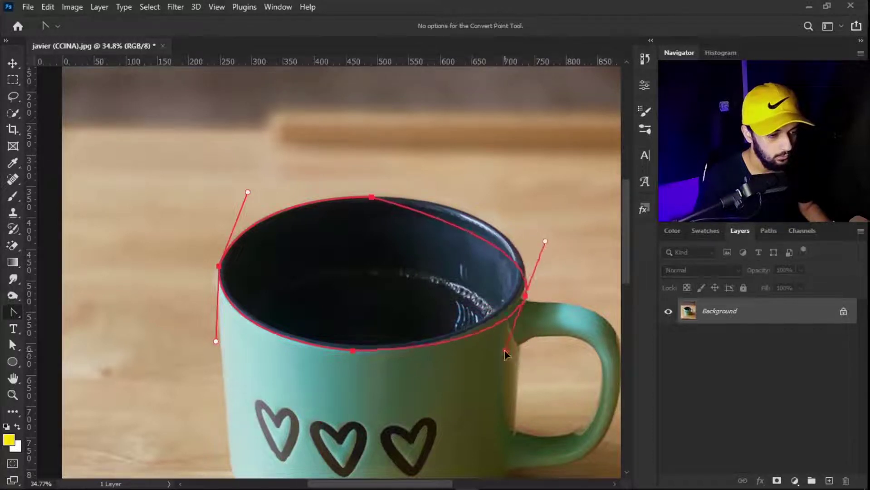
left_click_drag(547, 240, 549, 197)
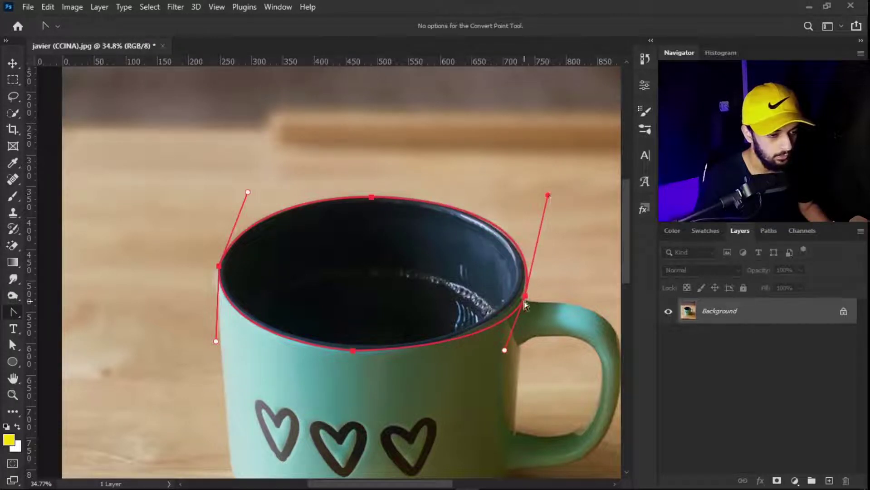
- Shift the right anchor slightly up along the rim and readjust both of its direction handles so the curve hugs the edge
mouse_move(524, 297)
left_mouse_down()
mouse_move(523, 286)
mouse_move(525, 297)
left_mouse_up()
left_click(524, 299)
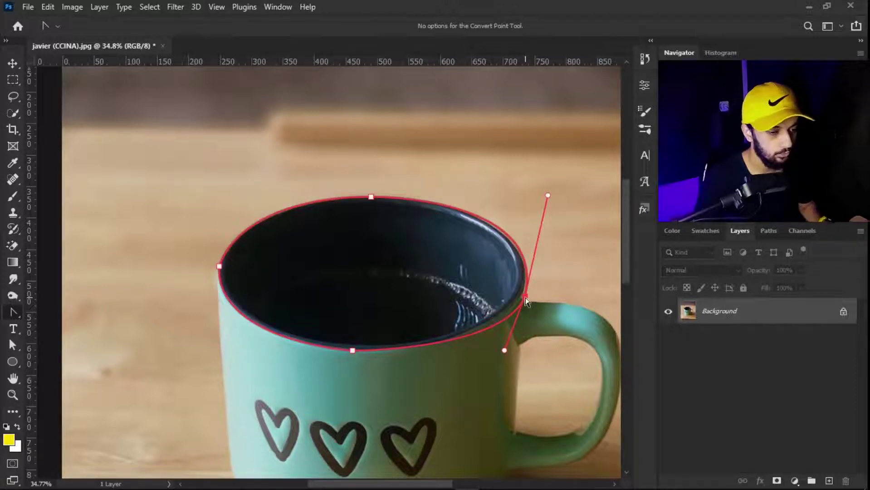
left_click_drag(525, 298, 523, 287)
left_click_drag(503, 341, 489, 355)
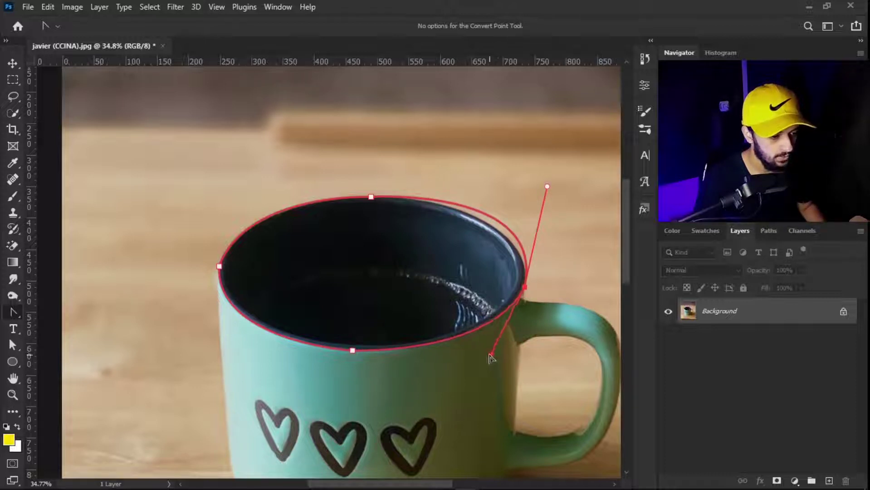
left_click_drag(546, 186, 537, 197)
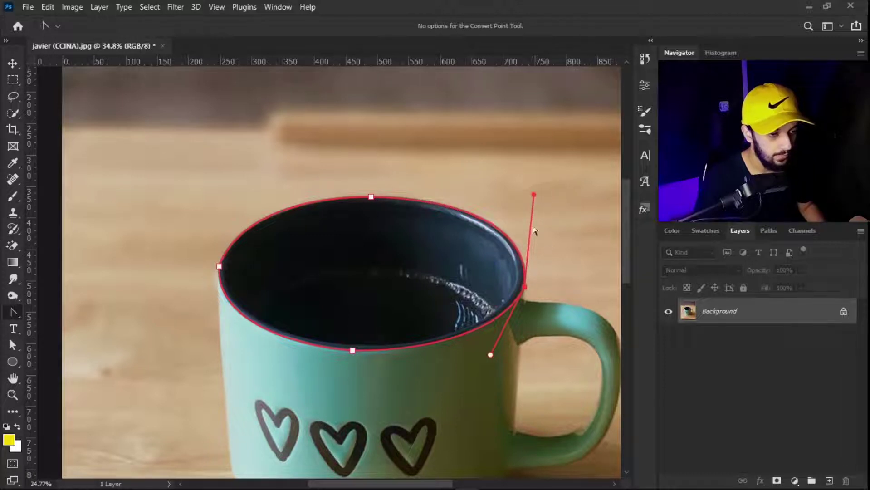
scroll(406, 308, "down", 1)
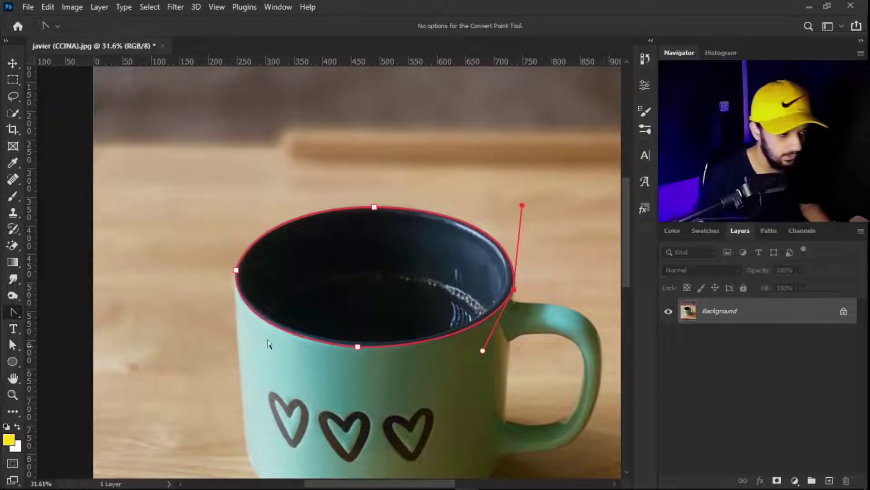
scroll(380, 308, "down", 3)
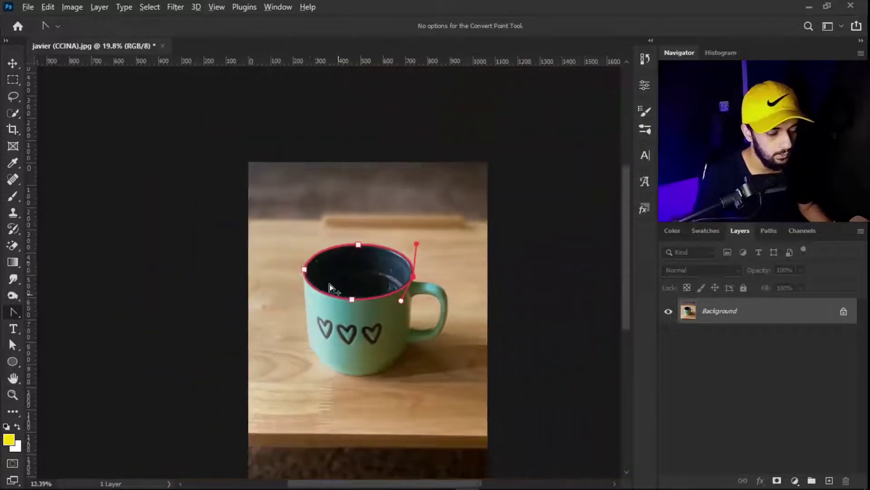
- Fine-tune the upper direction handle of the right anchor so the curve stays on the rim's edge beside the mug handle
scroll(350, 263, "up", 4)
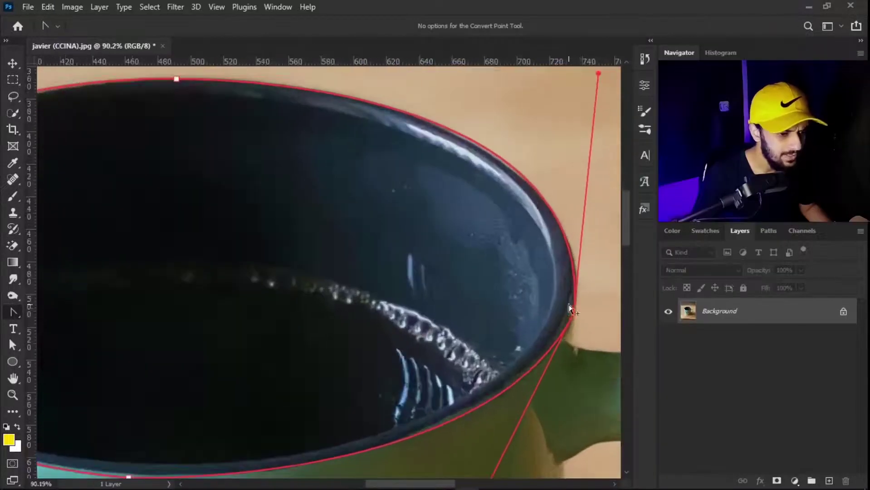
scroll(570, 308, "up", 2)
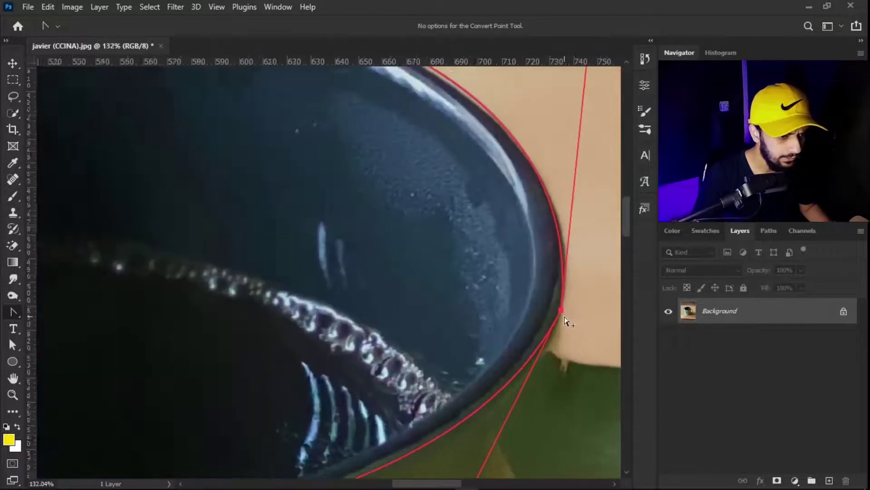
scroll(566, 320, "down", 5)
left_click_drag(573, 163, 575, 167)
scroll(536, 360, "up", 5)
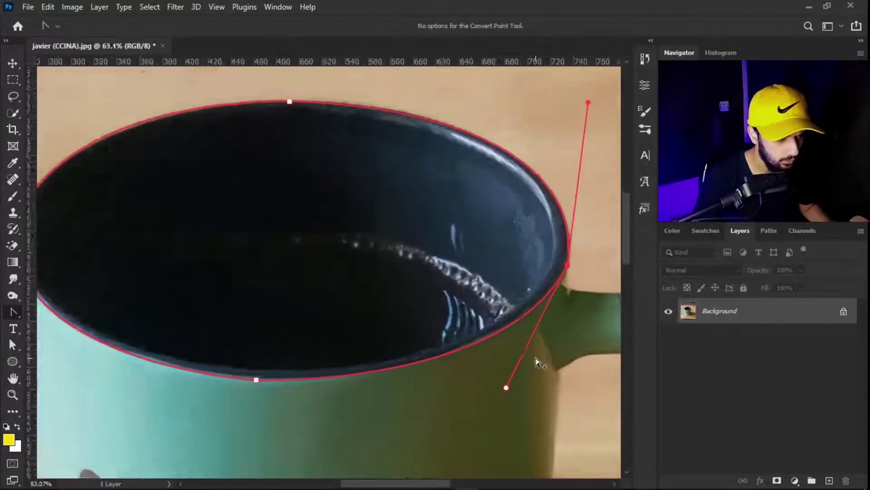
scroll(535, 244, "down", 5)
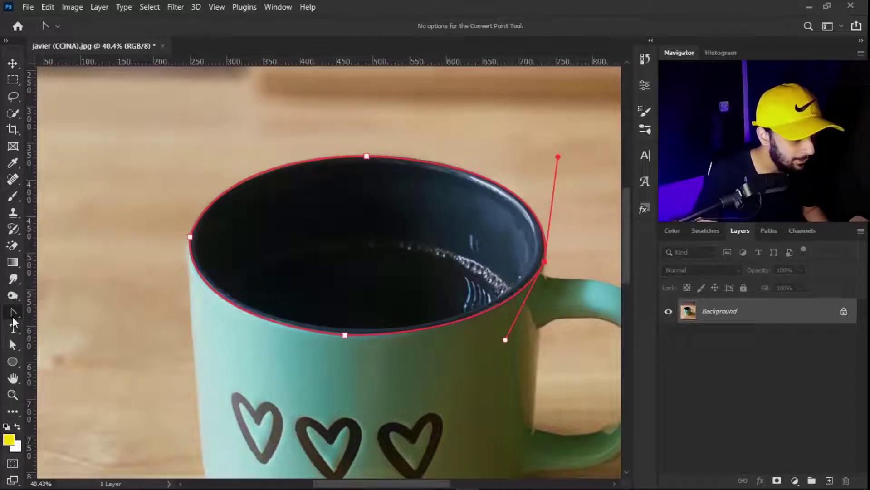
- Try masking the photo with a heavily feathered selection made from the rim path using the Pen tool, and undo it
right_click(13, 317)
left_click(43, 312)
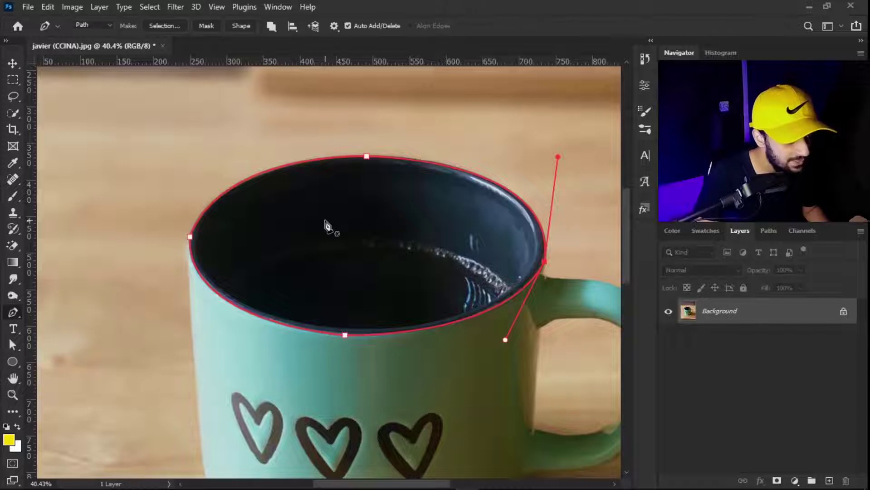
right_click(417, 204)
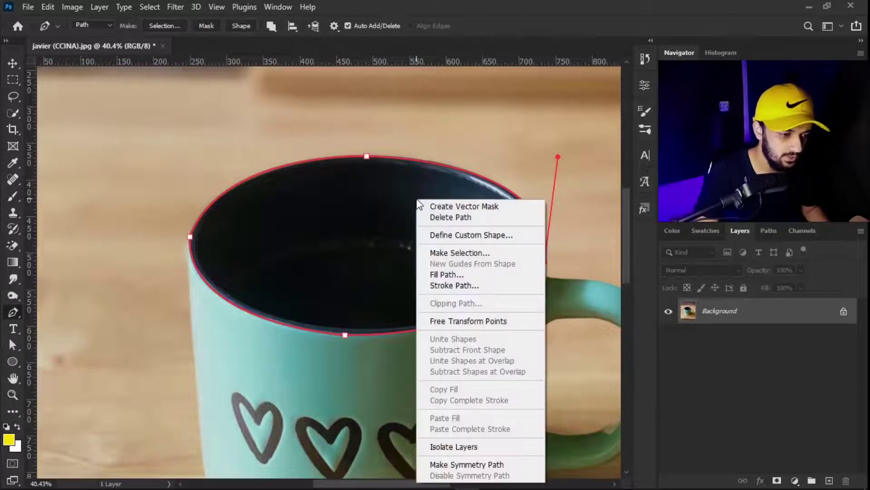
left_click(469, 256)
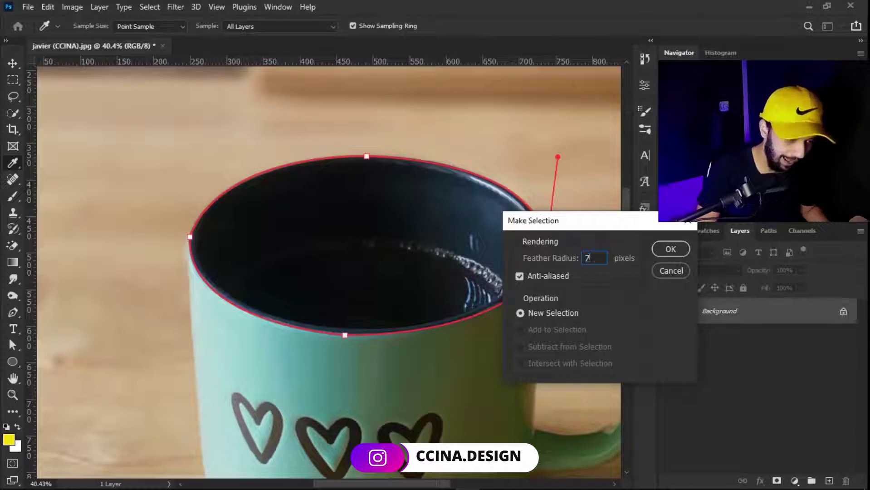
key("Return")
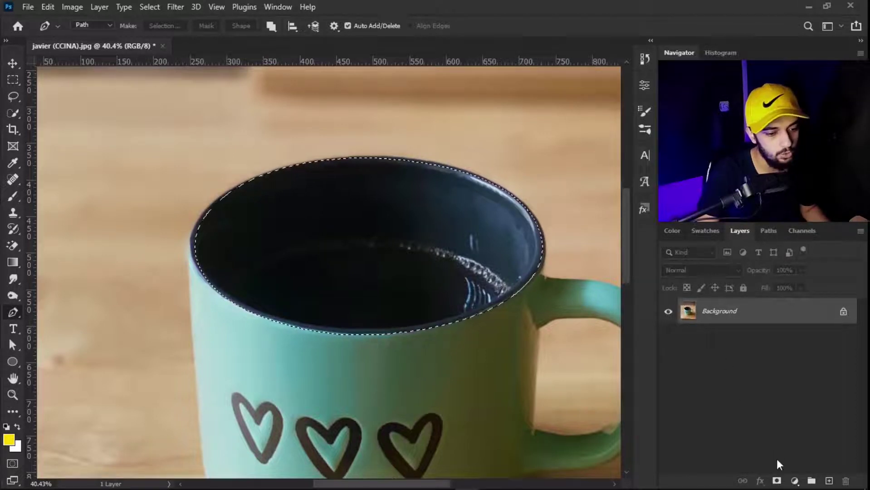
left_click(776, 479)
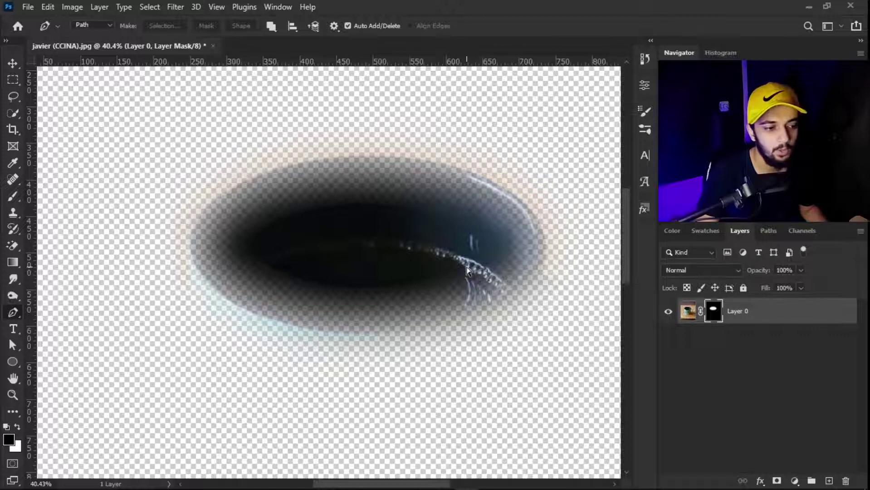
key("ctrl+z")
key("ctrl+z")
- Try masking the photo with a selection made from the rim path at a 1-pixel feather radius, and undo it
right_click(475, 234)
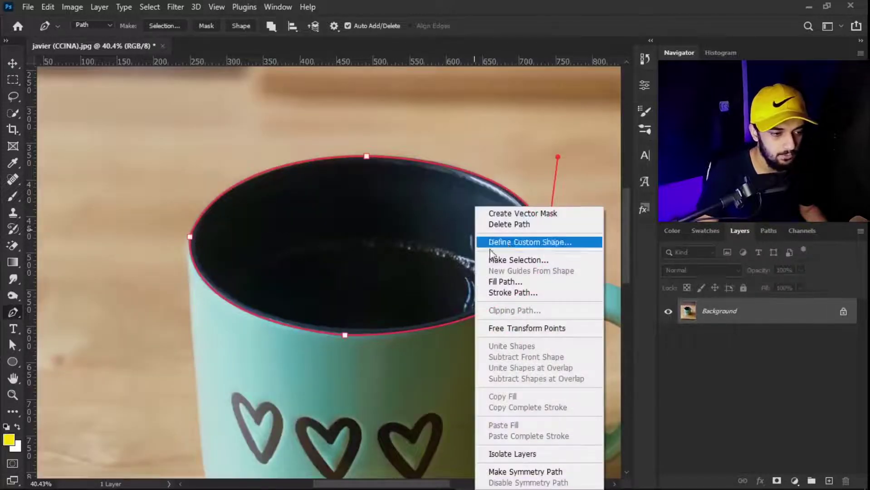
left_click(499, 257)
type("1")
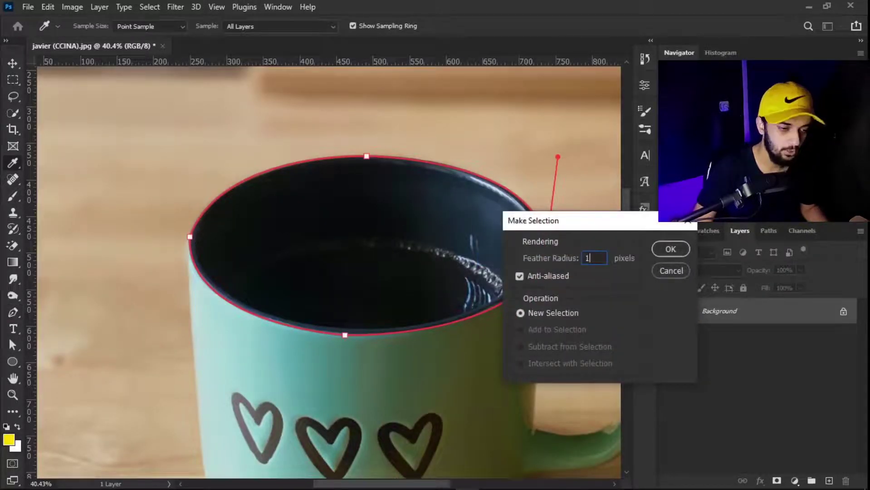
left_click(667, 250)
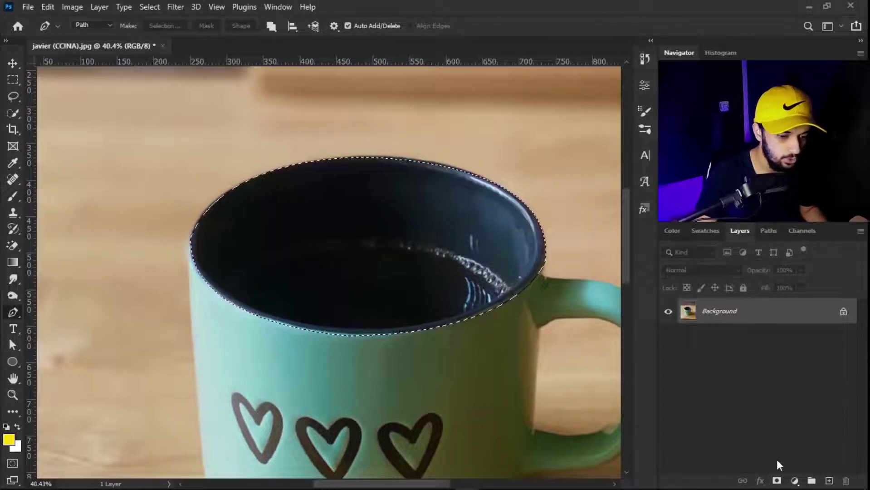
left_click(777, 480)
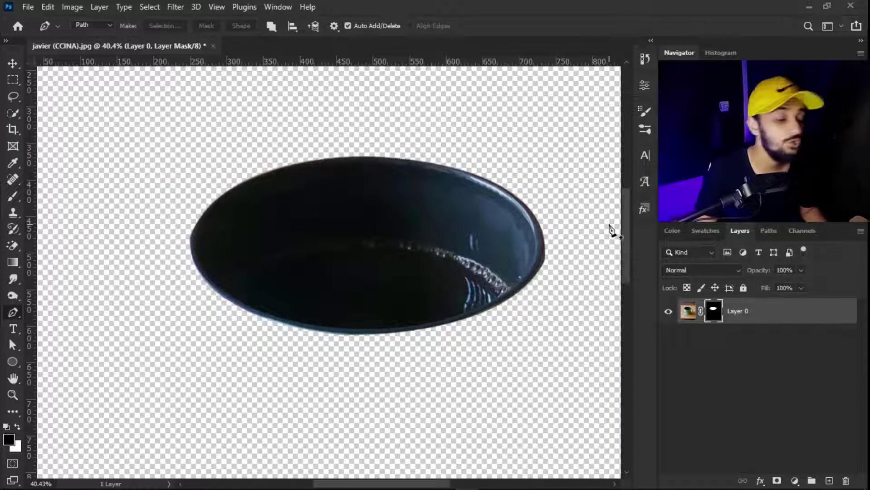
key("ctrl+z")
key("ctrl+z")
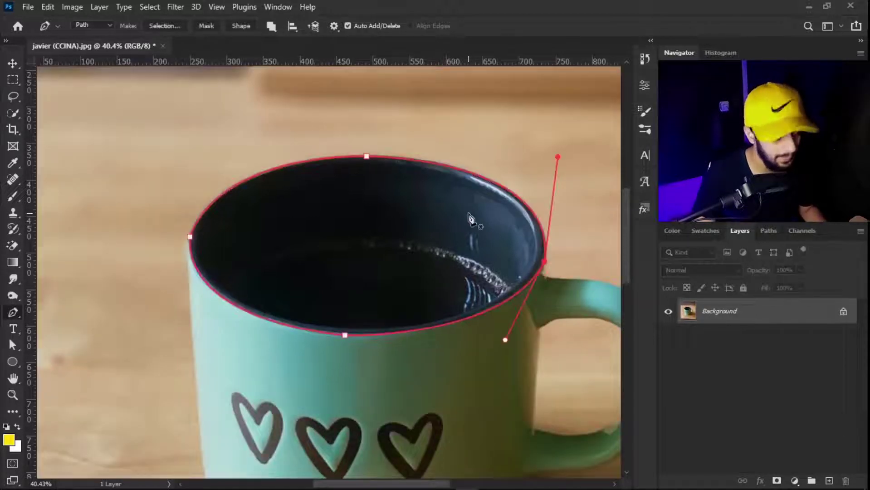
right_click(373, 219)
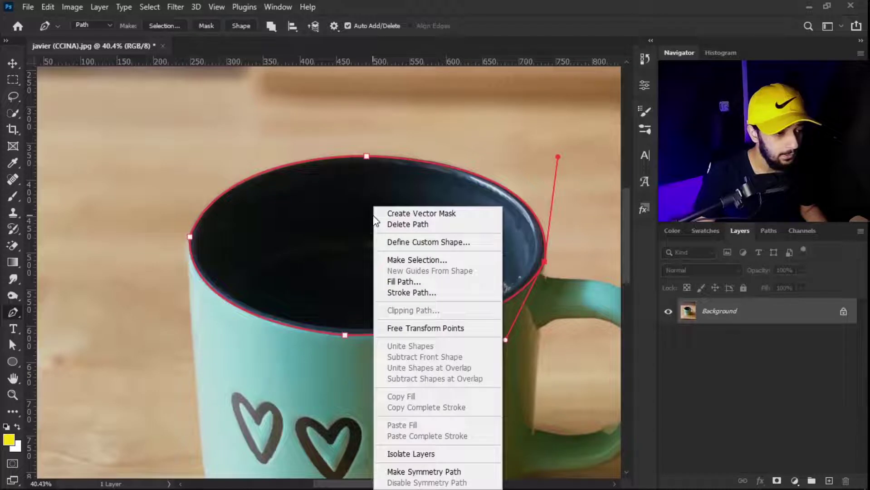
left_click(453, 261)
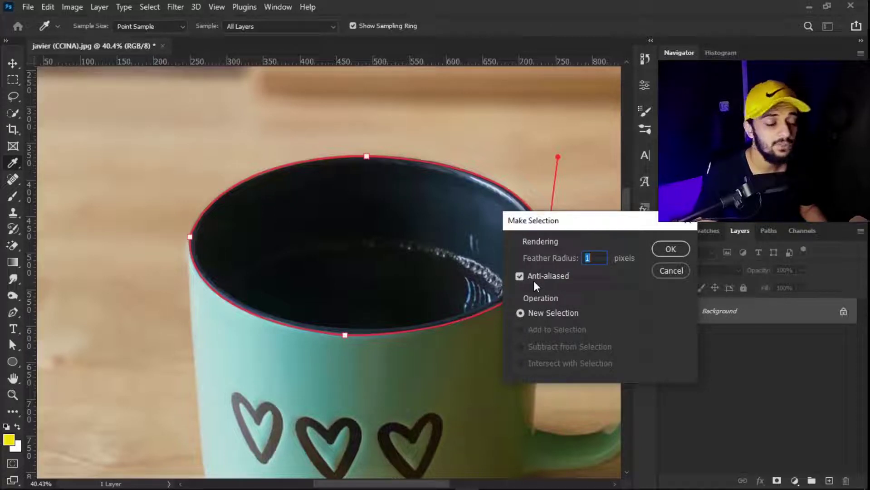
left_click(667, 252)
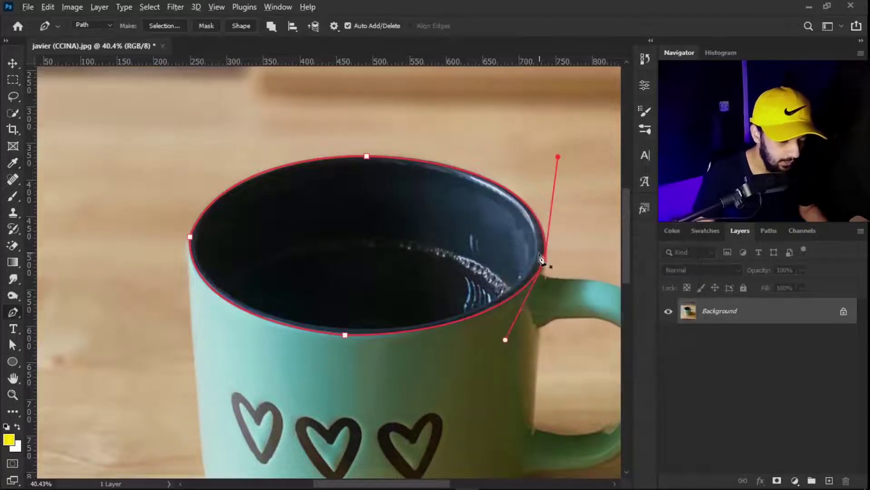
- Try pulling the right anchor's upper direction handle inward, and undo the edits to that handle
scroll(541, 252, "up", 5)
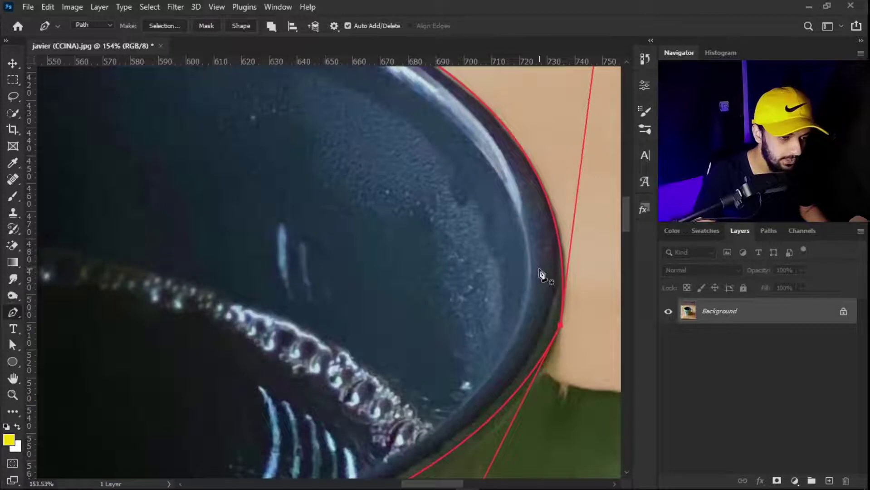
scroll(541, 274, "down", 2)
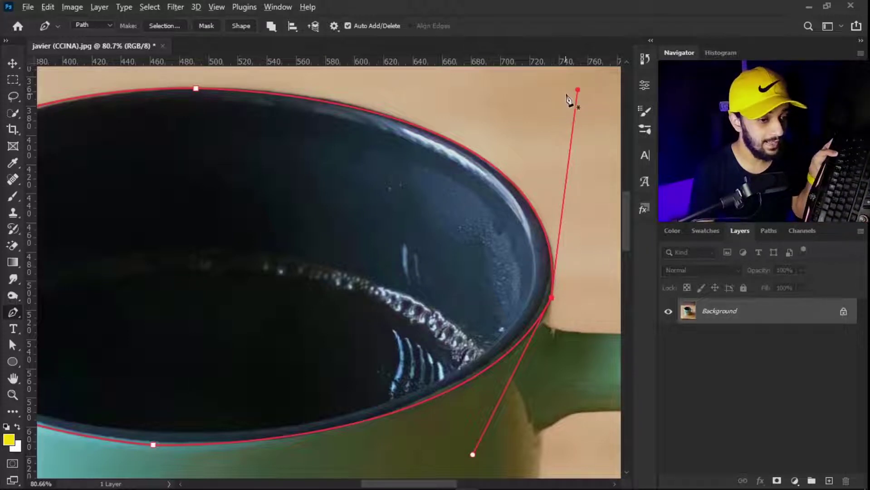
left_click_drag(577, 89, 549, 119)
scroll(572, 99, "up", 1)
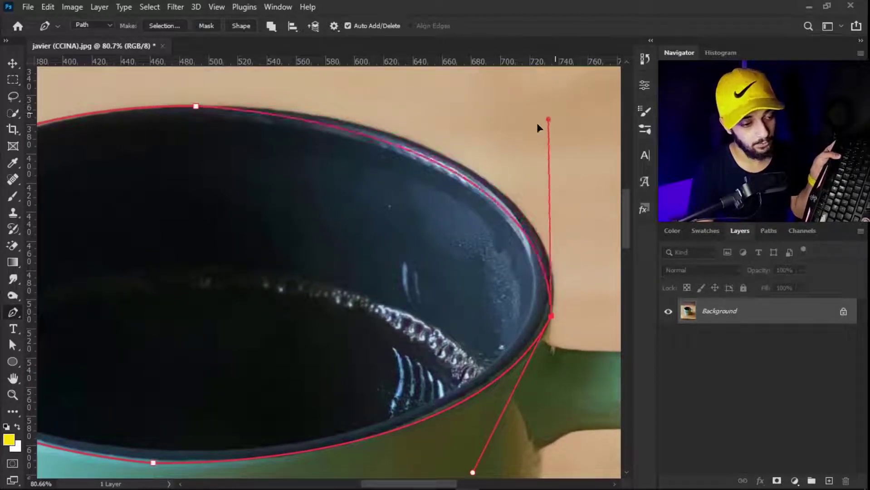
key("ctrl+z")
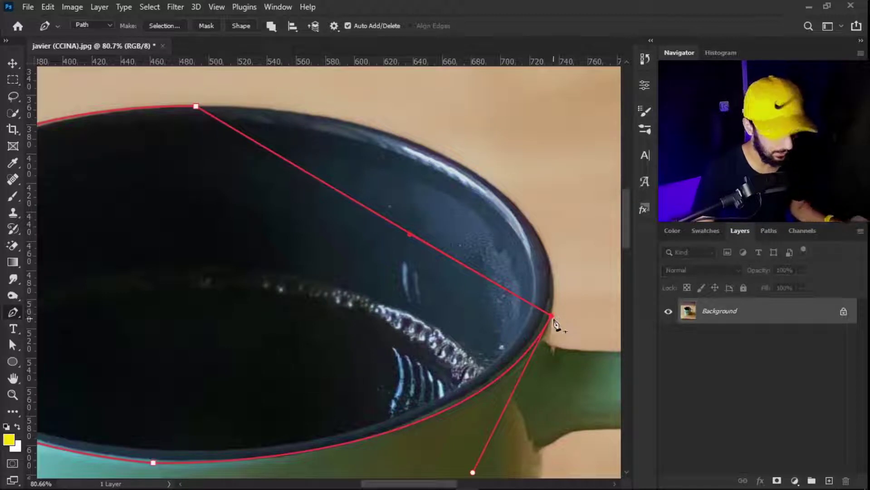
- Retract the right anchor's lower direction handle to straighten the segment toward the front rim point
scroll(552, 325, "up", 3)
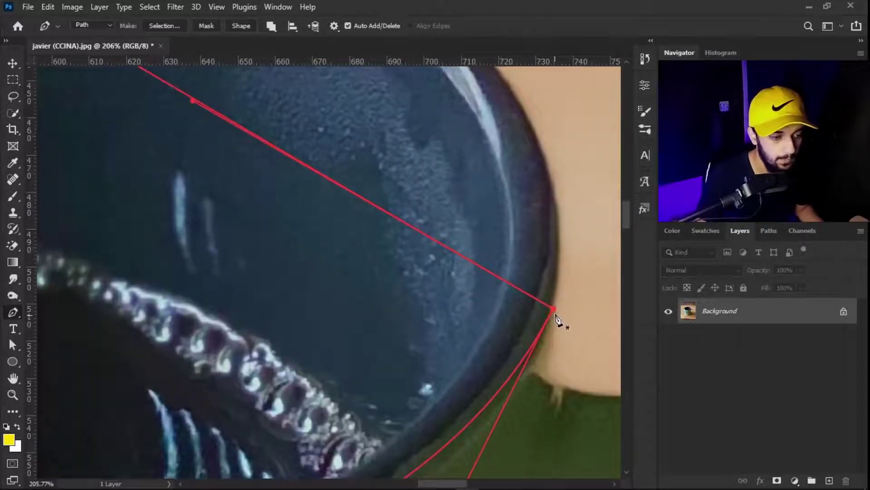
scroll(562, 316, "down", 3)
scroll(558, 311, "down", 1)
left_click_drag(492, 425, 555, 297)
scroll(554, 308, "down", 2)
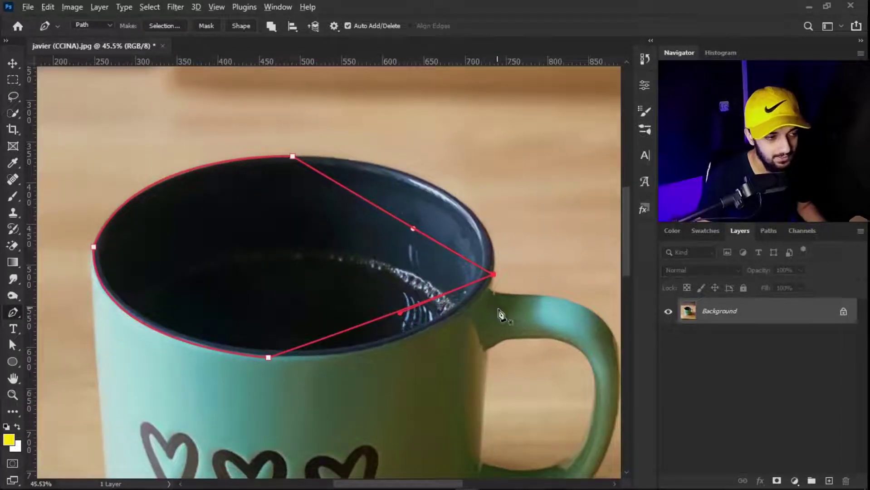
- Make a selection from the straight-sided path with a 1-pixel feather radius and examine its corner beside the mug handle up close
right_click(435, 260)
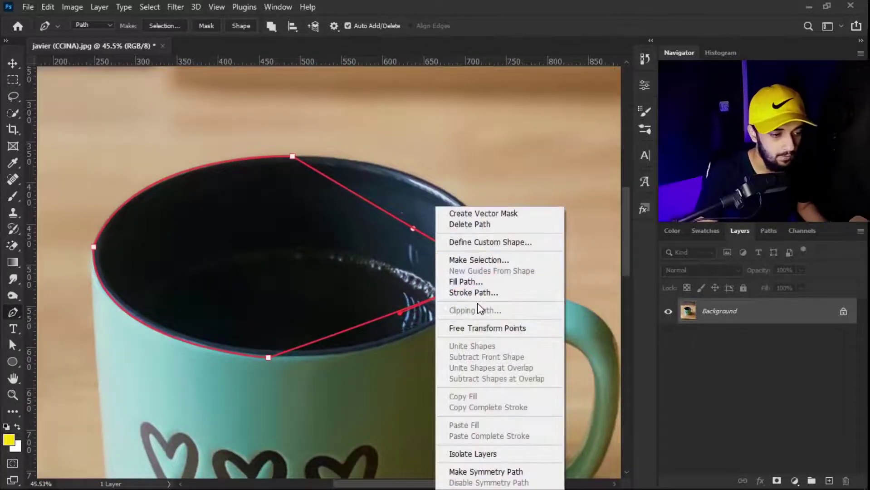
left_click(522, 255)
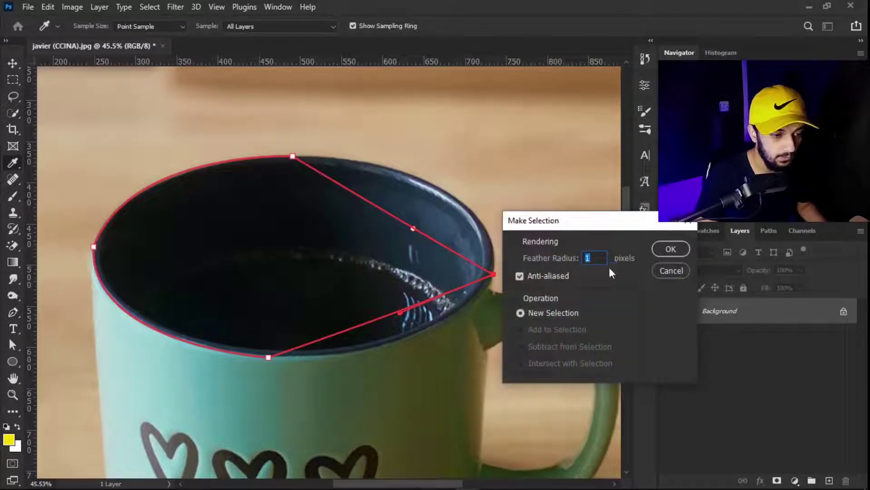
left_click(670, 249)
scroll(499, 286, "up", 5)
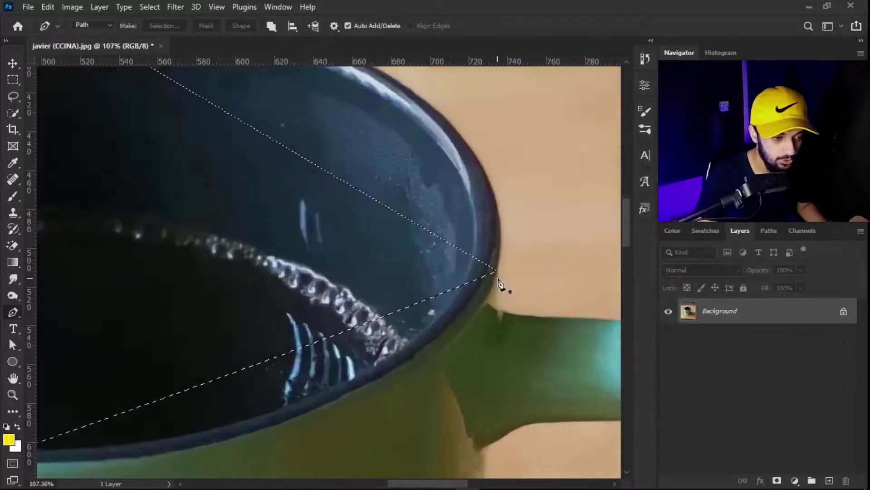
scroll(498, 285, "up", 8)
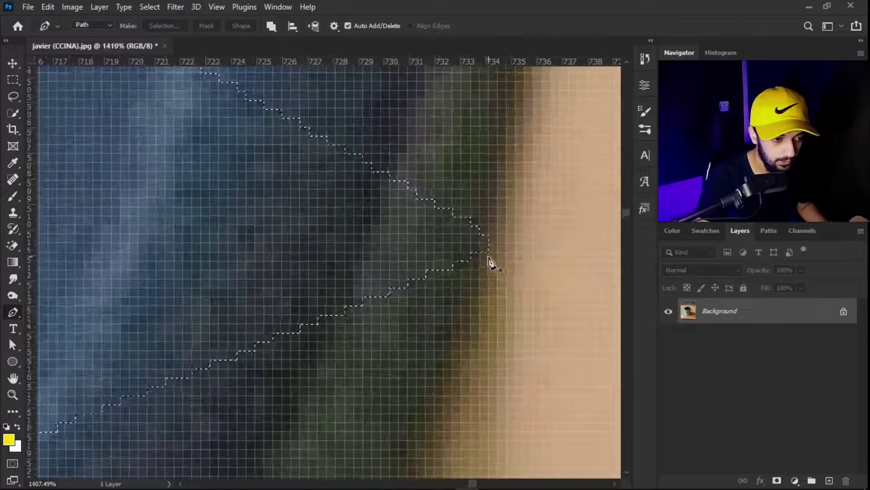
- Discard the selection and return to the editable path around the mug opening
right_click(442, 254)
left_click(392, 223)
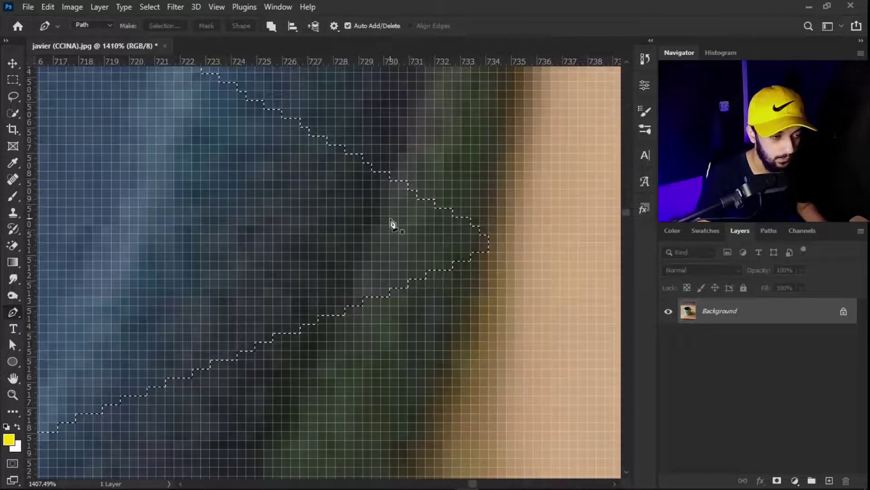
key("ctrl+d")
scroll(433, 303, "down", 6)
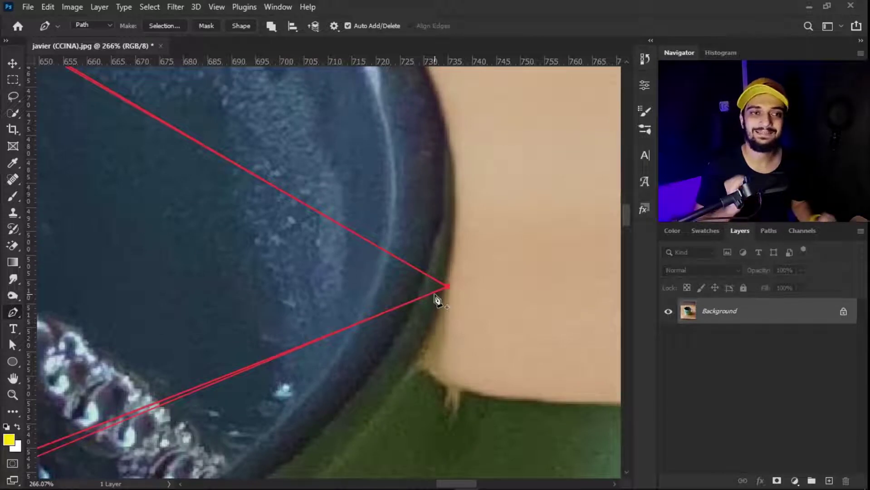
scroll(487, 205, "down", 4)
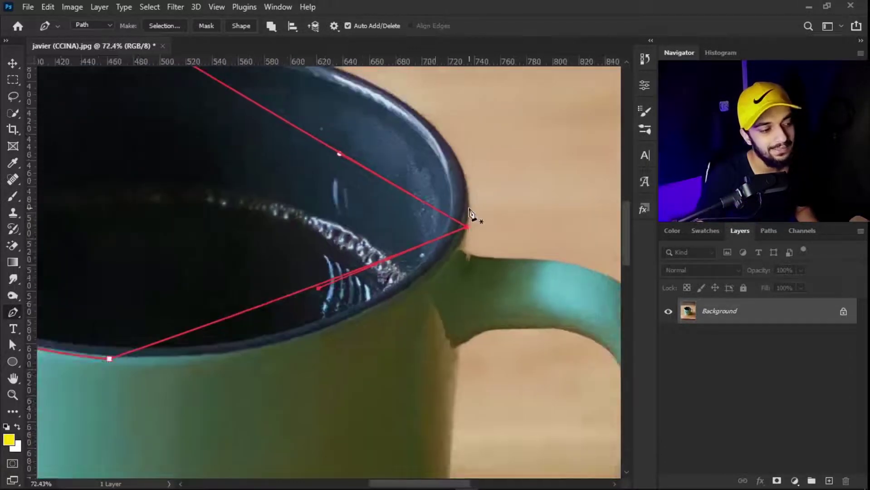
- Make another selection from the straight-sided path, keeping the current feather setting, and view it on the whole photo
right_click(430, 219)
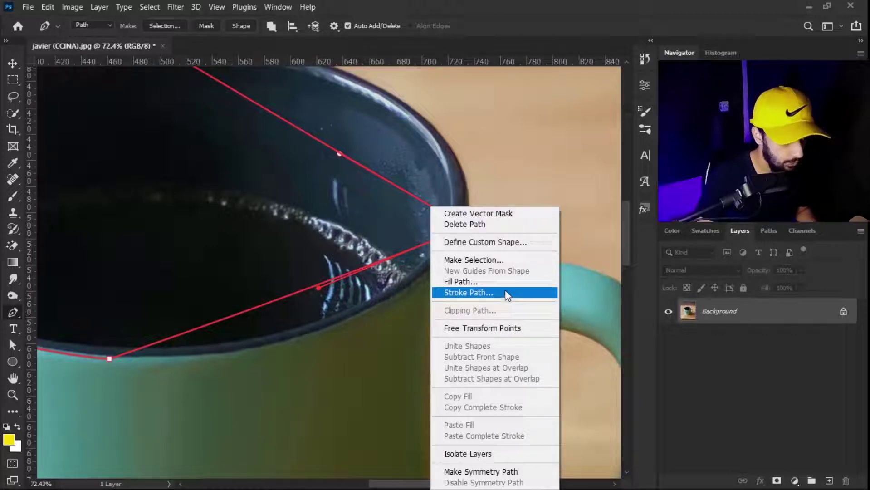
left_click(487, 258)
left_click(679, 251)
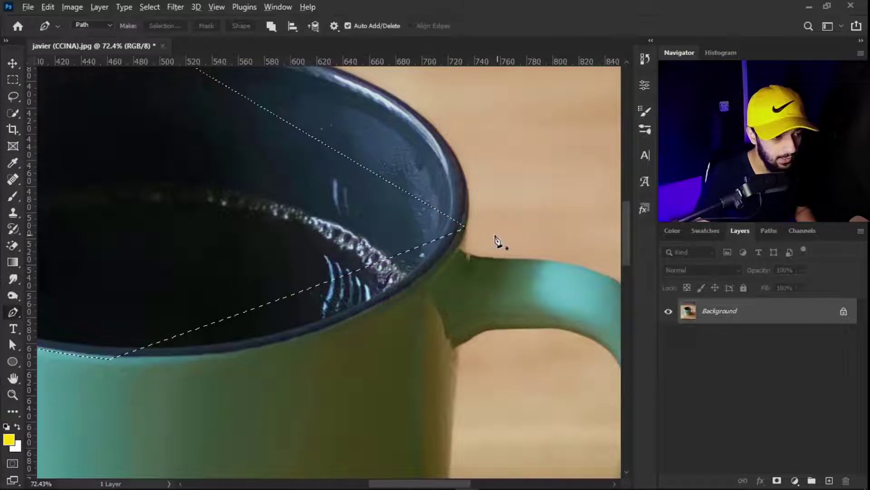
scroll(474, 235, "up", 8)
scroll(458, 234, "up", 6)
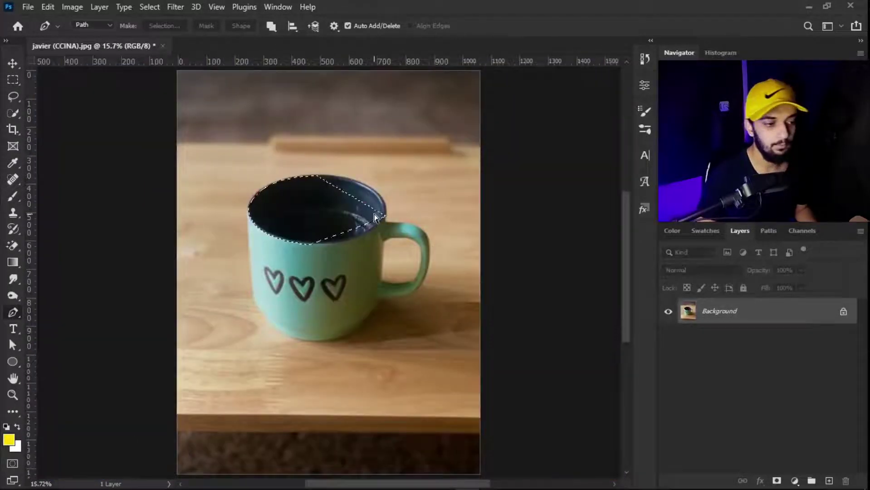
- Discard the selection and restore the right anchor's direction handles so the path curves along the rim again
left_click_drag(374, 218, 377, 219)
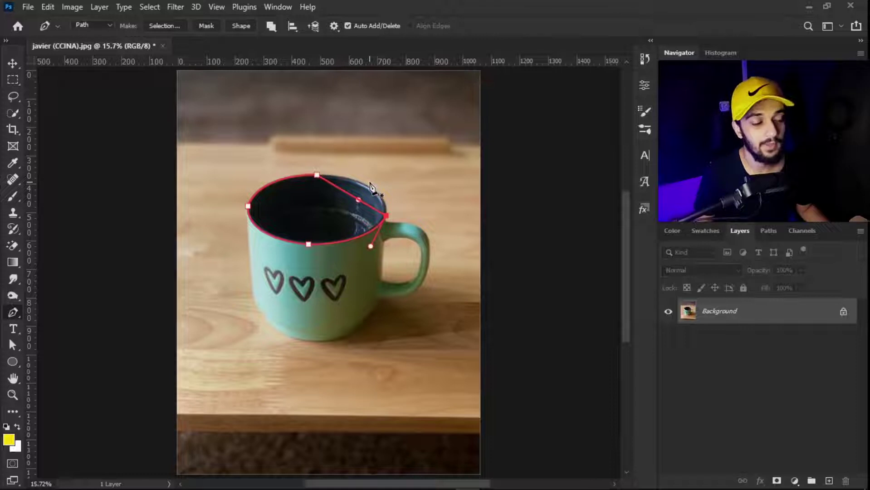
left_click_drag(386, 215, 389, 175)
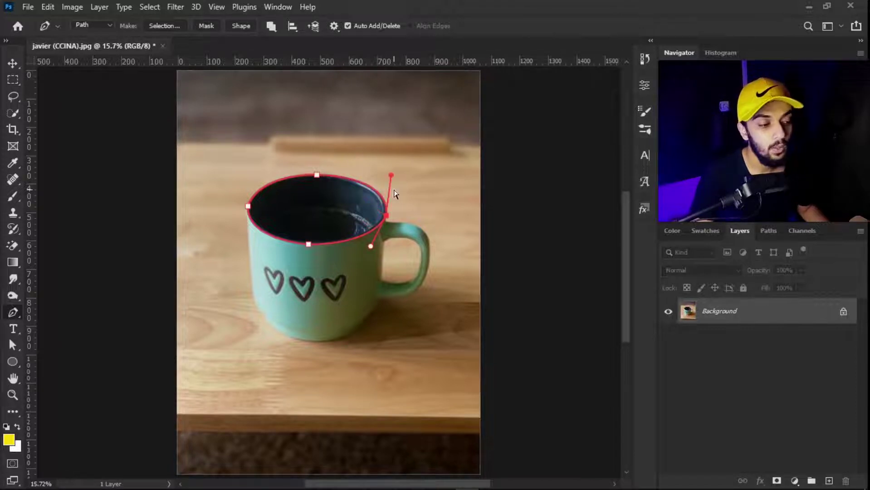
- Examine how closely the curved path follows the mug's rim near the handle
scroll(376, 176, "up", 5)
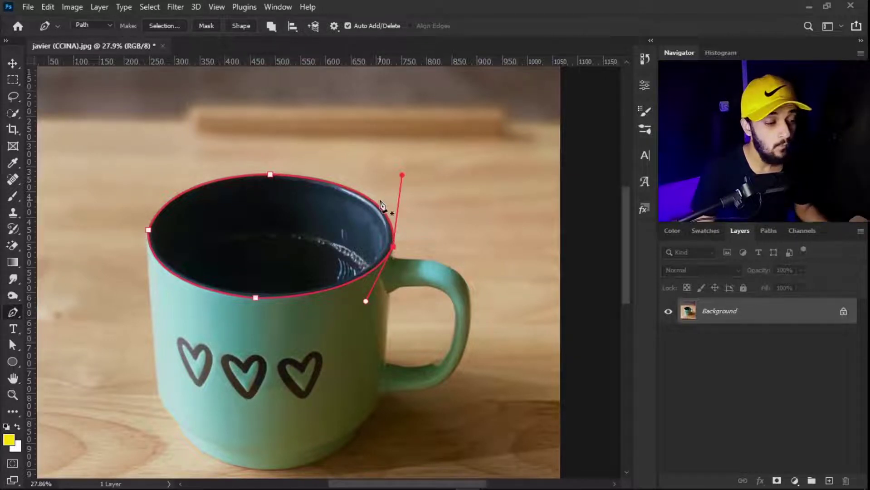
scroll(380, 204, "up", 3)
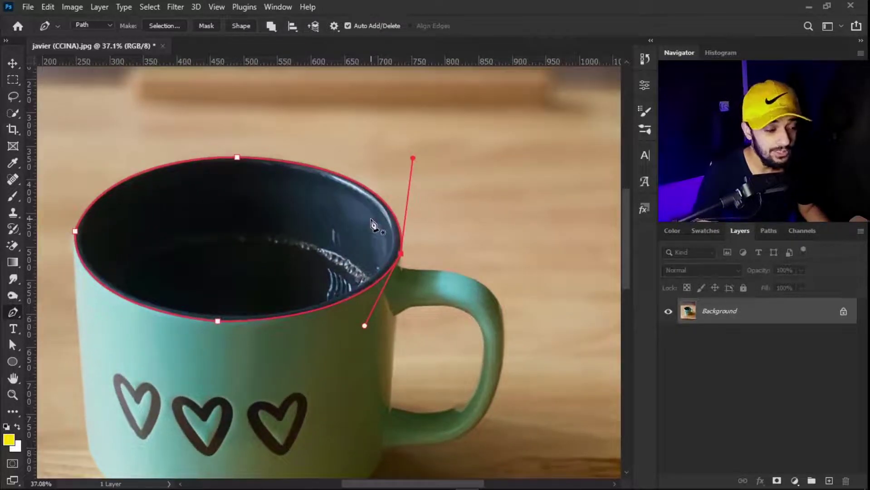
scroll(372, 222, "up", 4)
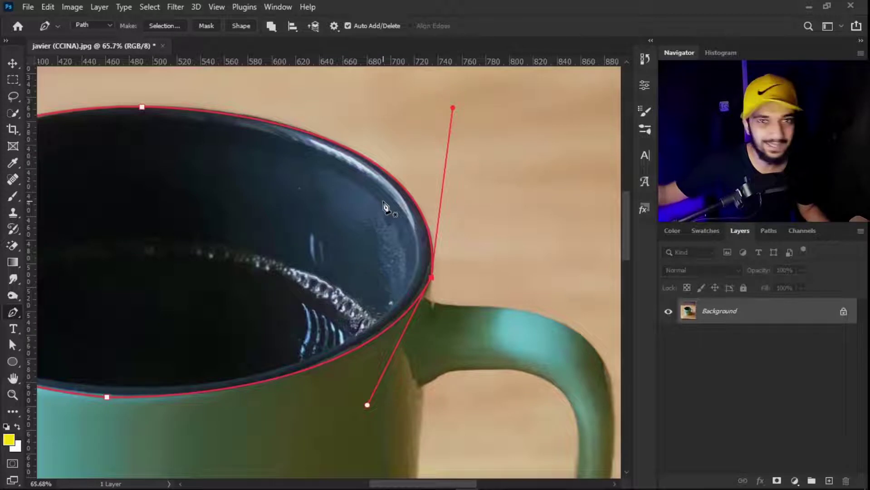
scroll(380, 204, "down", 4)
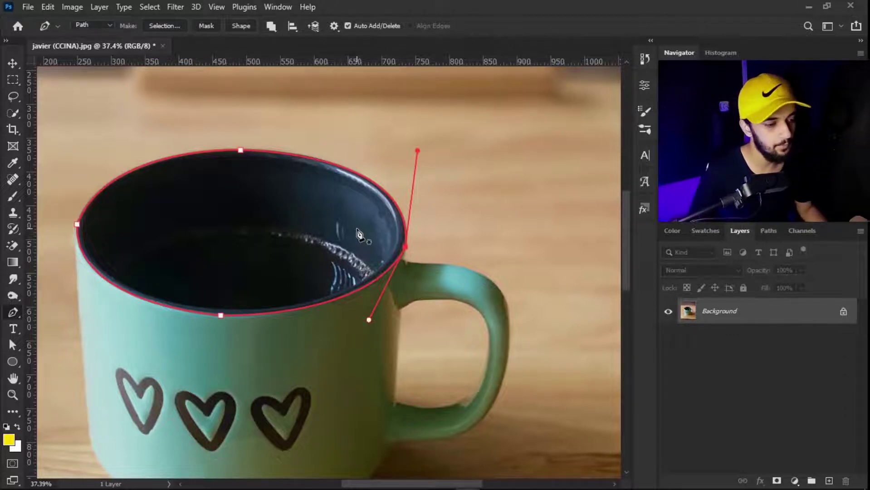
scroll(357, 234, "down", 4)
scroll(347, 227, "up", 3)
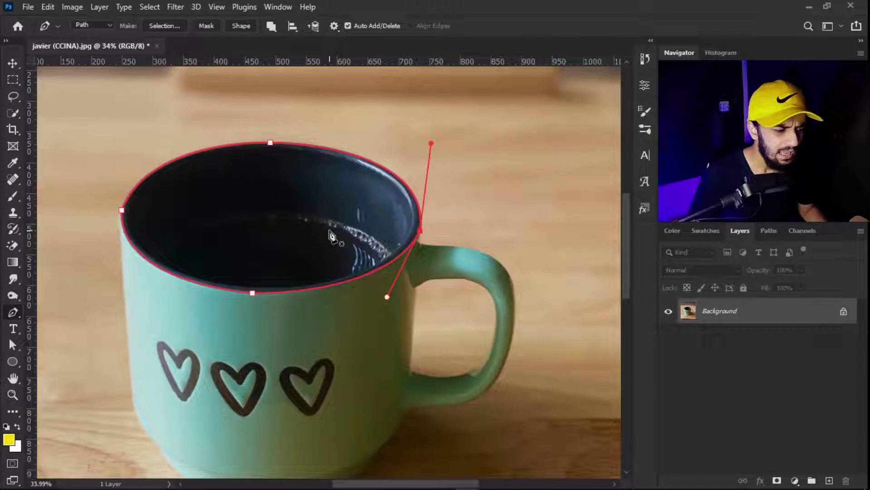
- Undo the entire path around the mug opening and start a new one at the rim's left edge
key("ctrl+z")
key("ctrl+z")
key("ctrl+z")
key("ctrl+z")
key("ctrl+z")
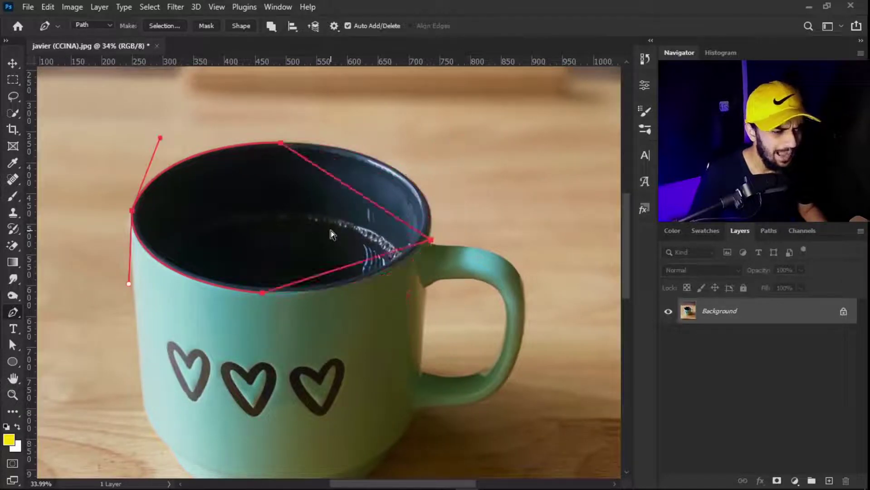
key("ctrl+z")
key("ctrl+z")
key("ctrl+z")
scroll(318, 152, "up", 3)
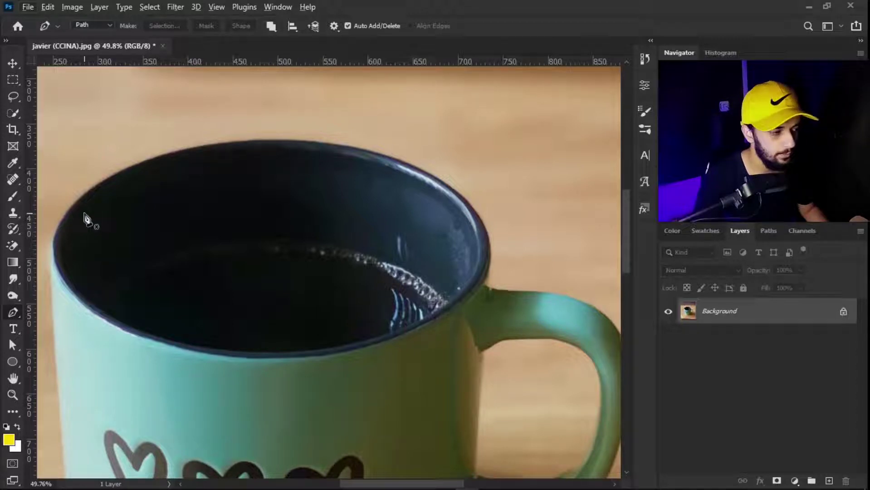
left_click(50, 238)
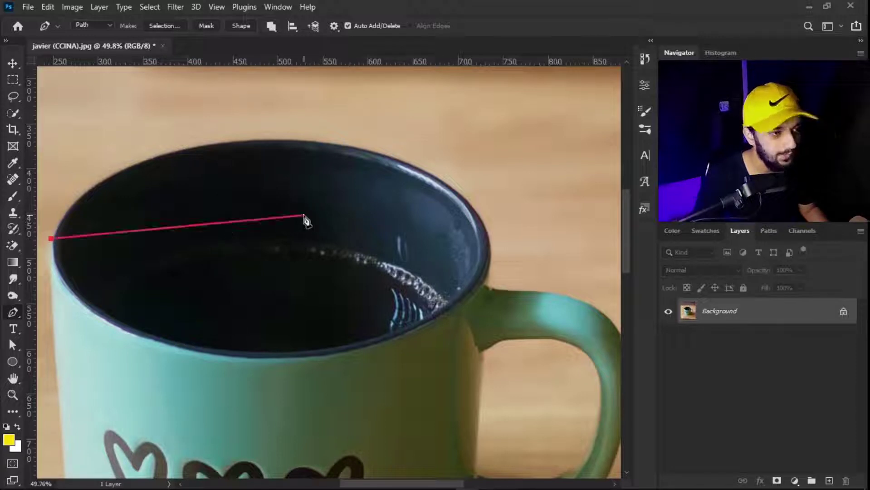
- Try a path display thickness of 0.5 px
left_click(333, 27)
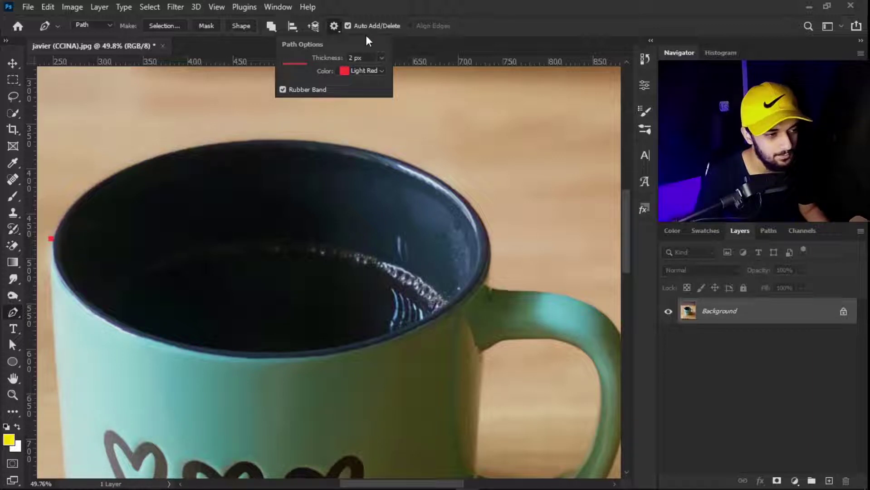
left_click(384, 58)
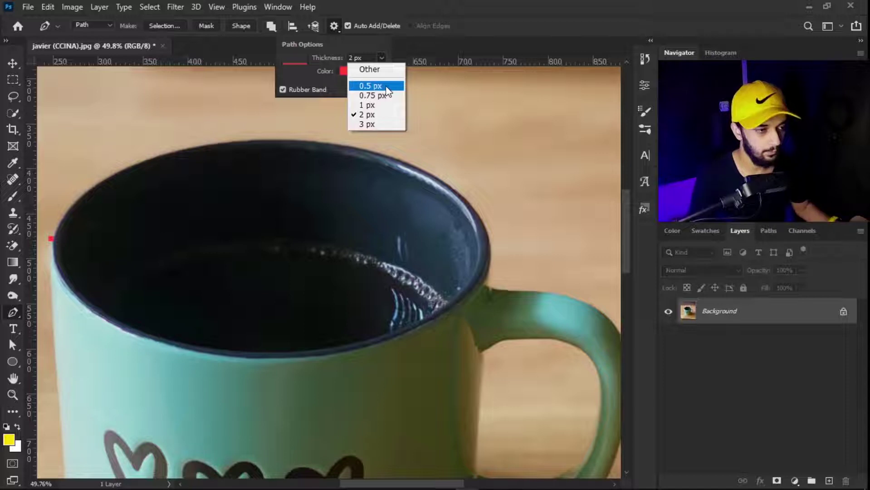
left_click(371, 86)
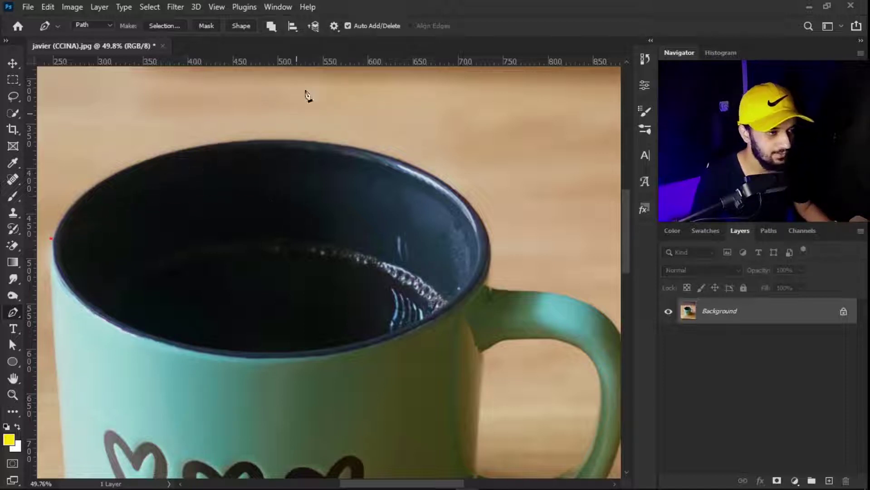
- Set the path display thickness to 3 px
left_click(334, 26)
left_click(381, 58)
left_click(381, 118)
left_click(382, 58)
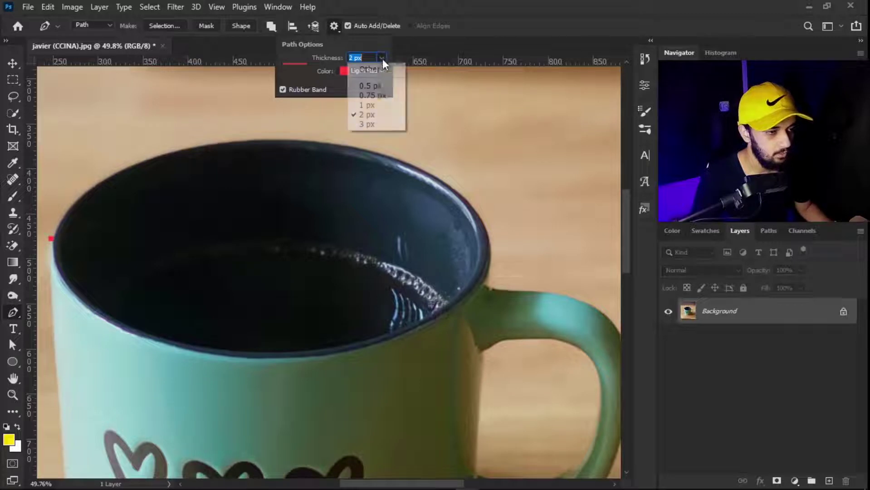
left_click(381, 123)
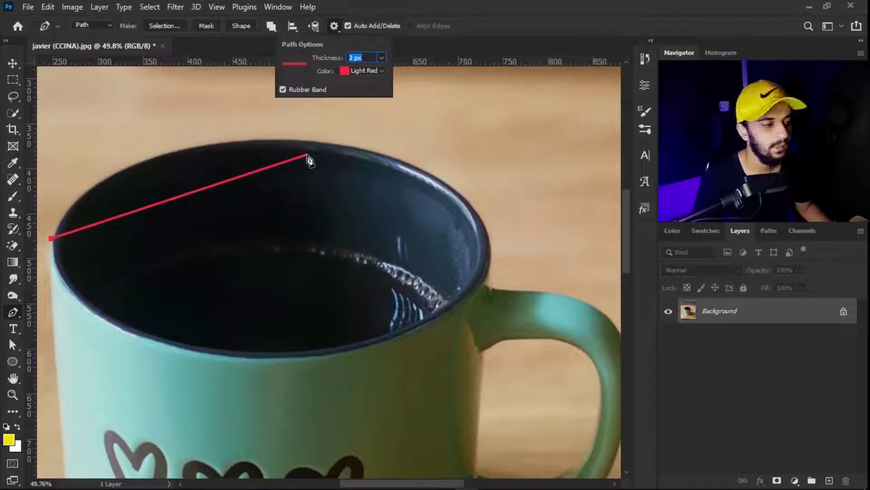
- Try the Default path color and change it back to Light Red
left_click(374, 71)
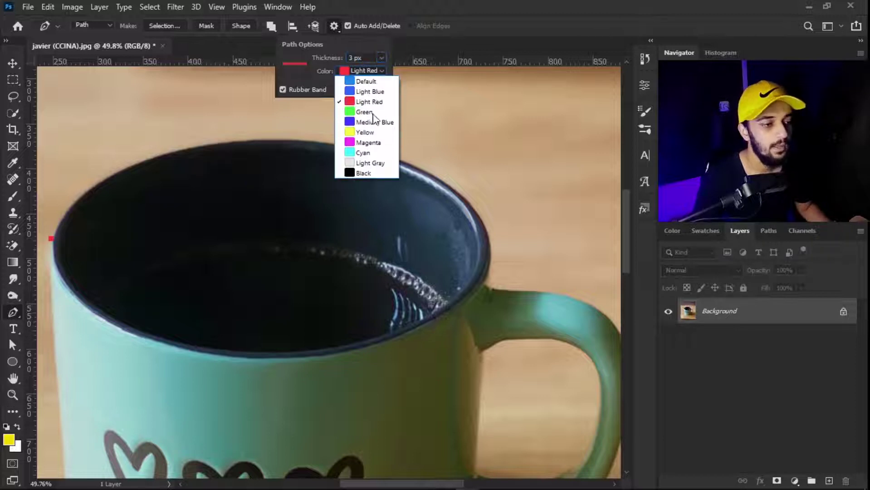
left_click(366, 81)
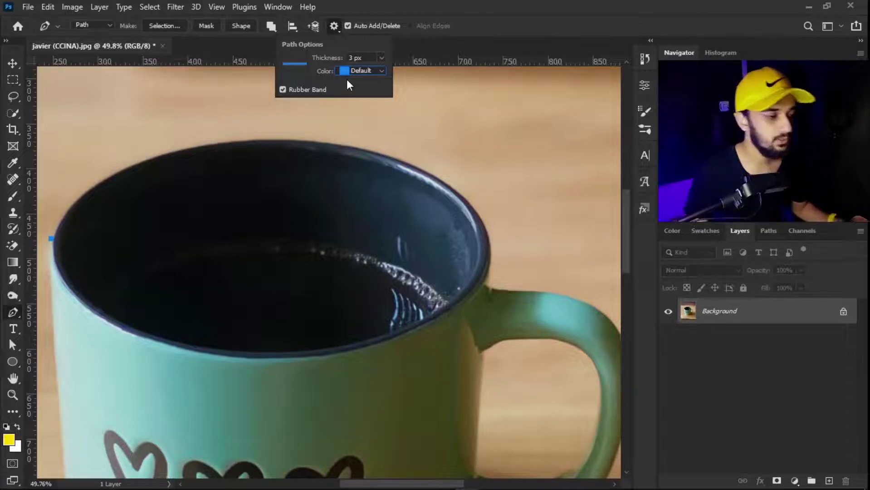
left_click(367, 73)
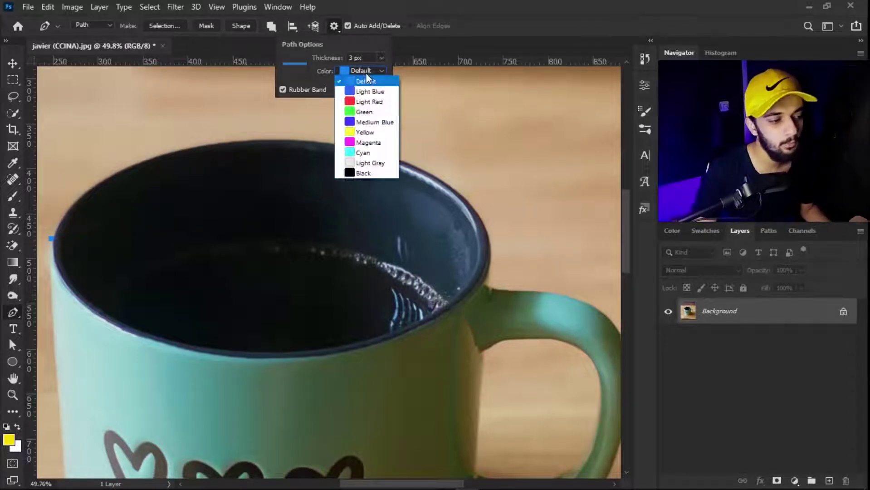
left_click(378, 104)
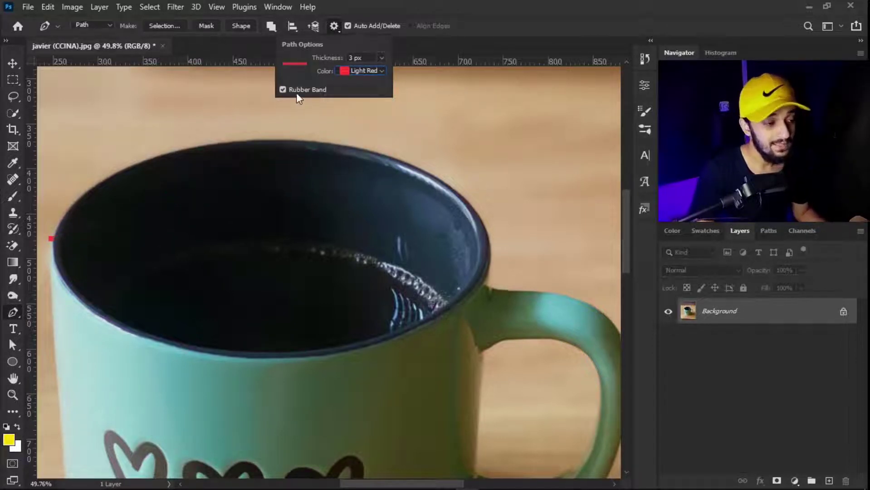
- Compare the Pen tool with Rubber Band off and on, leave it enabled, and close the path options
left_click(283, 89)
left_click(284, 90)
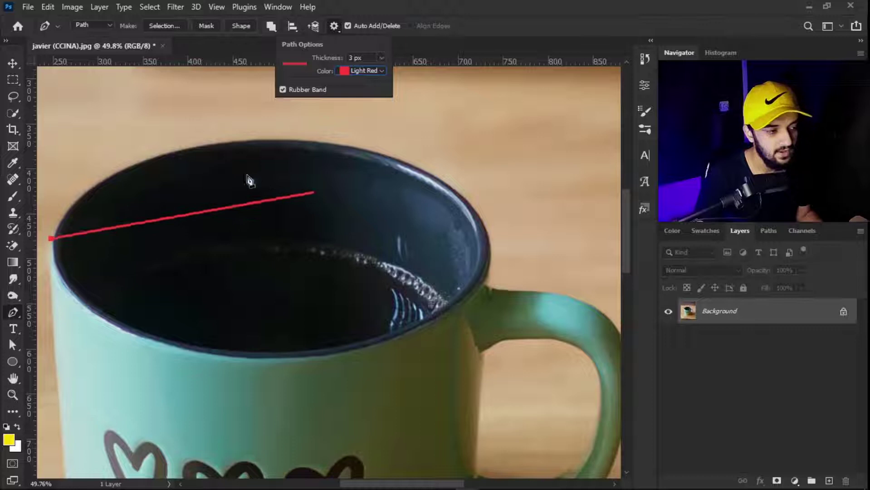
left_click(297, 87)
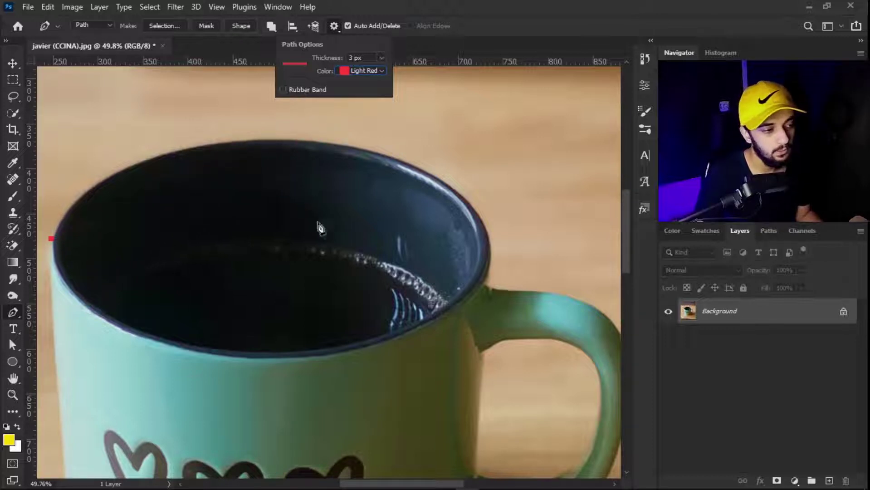
left_click(308, 90)
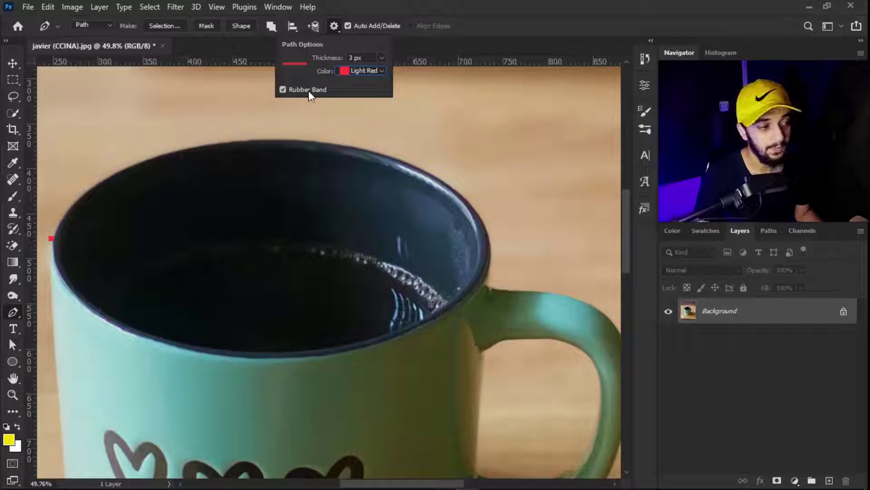
left_click(332, 22)
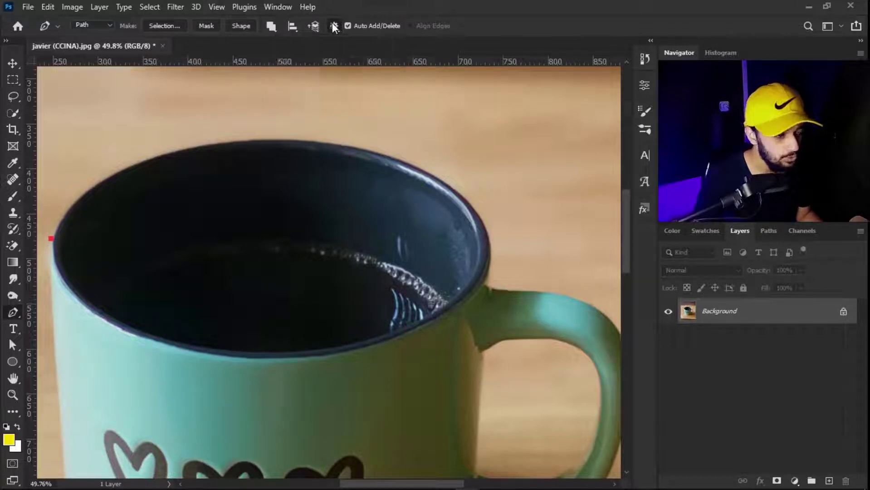
left_click(336, 27)
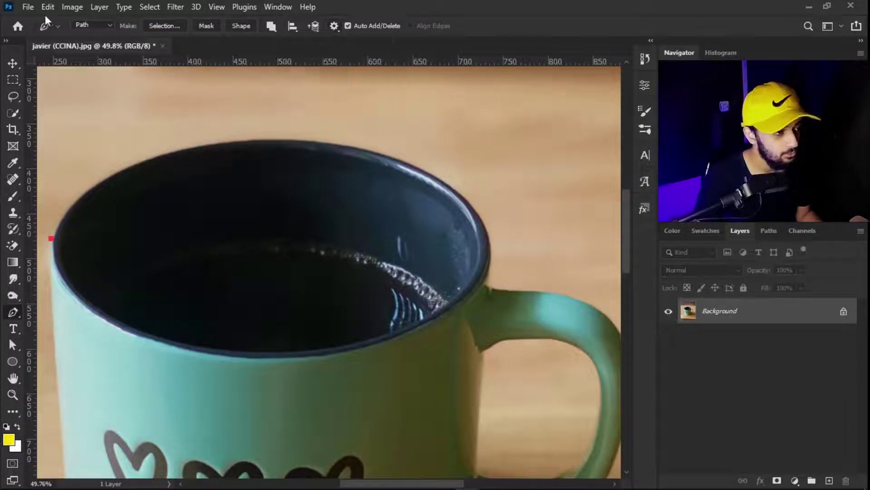
- Enable the Content-Aware Tracing Tool in the Technology Previews preferences and return to the Pen tool
left_click(42, 7)
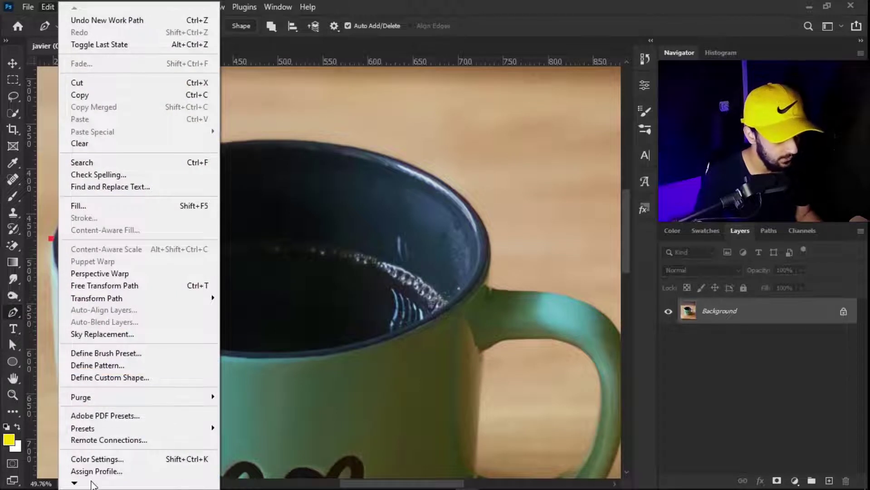
mouse_move(93, 483)
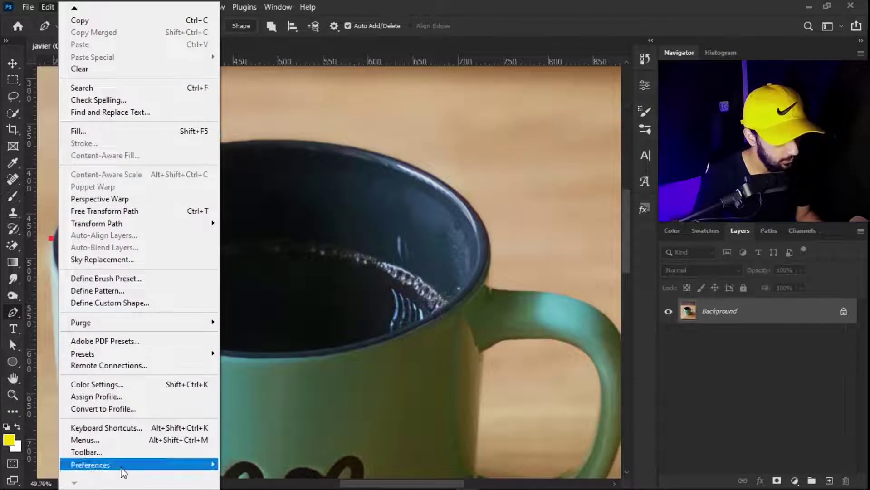
mouse_move(121, 467)
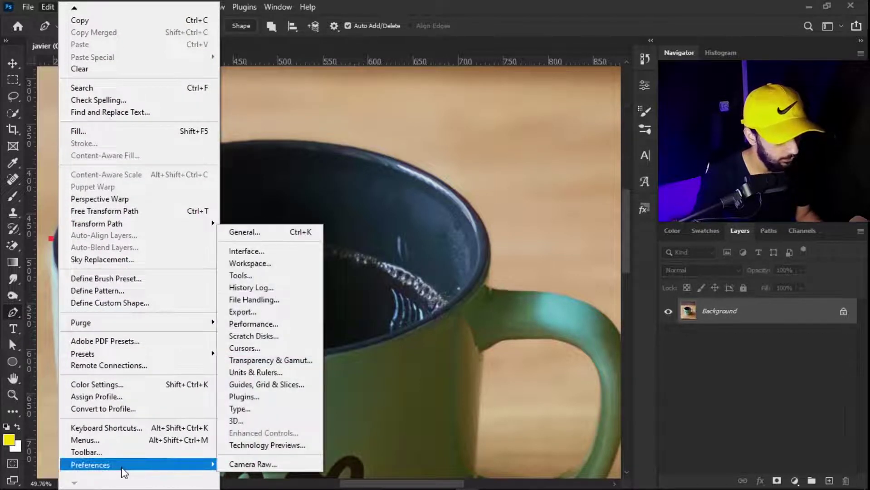
left_click(293, 444)
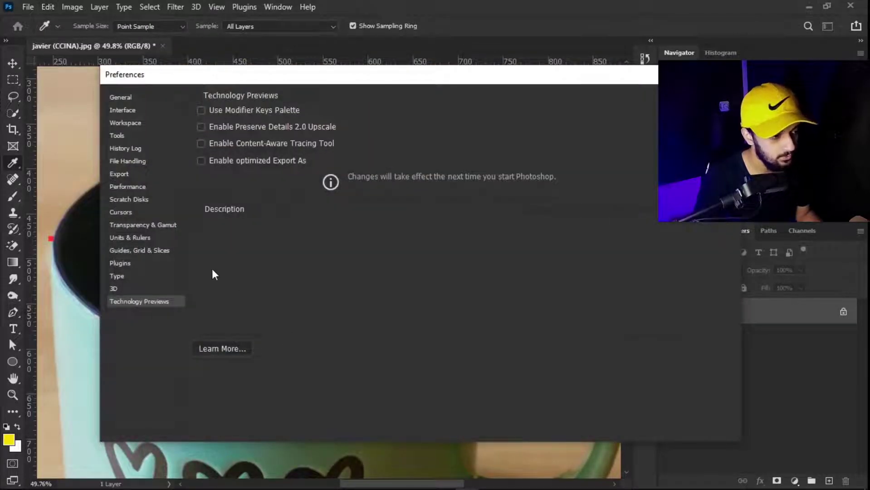
left_click(201, 143)
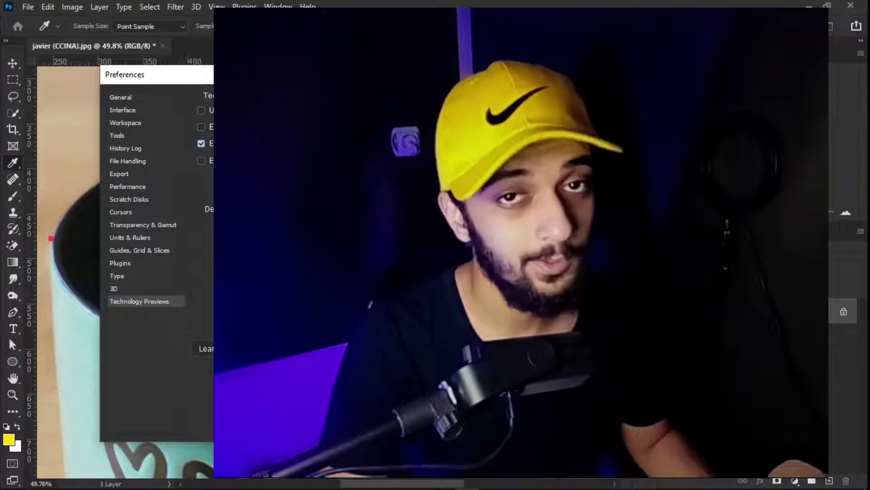
key("Return")
key("p")
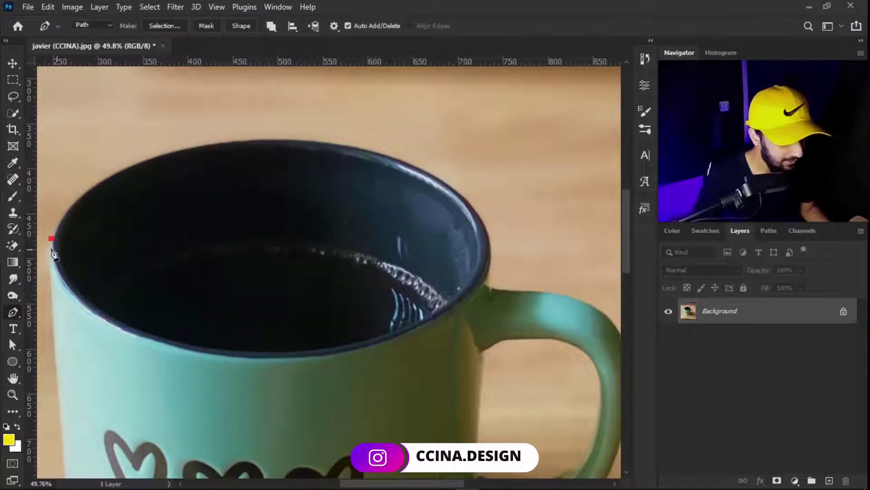
- Curve the path along the mug's back rim with smooth anchors at the rim's highest point and where the rim meets the handle
left_click(271, 139)
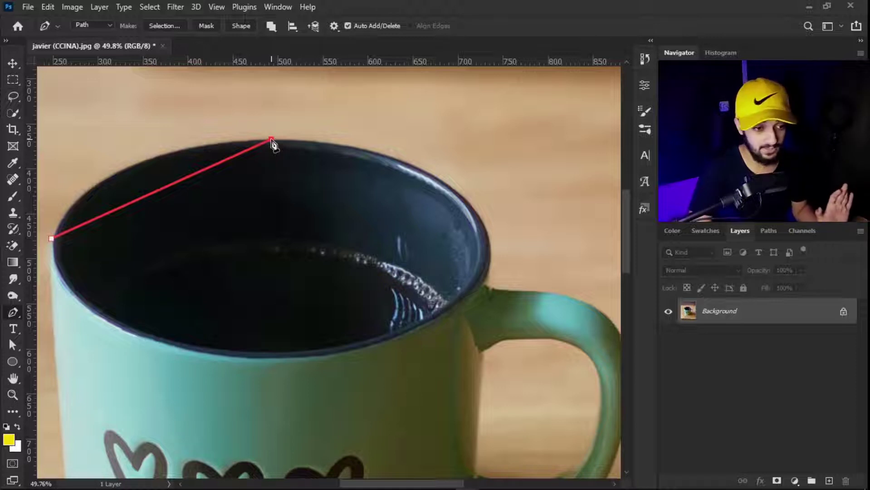
mouse_move(272, 139)
left_mouse_down()
mouse_move(297, 146)
mouse_move(276, 143)
left_mouse_up()
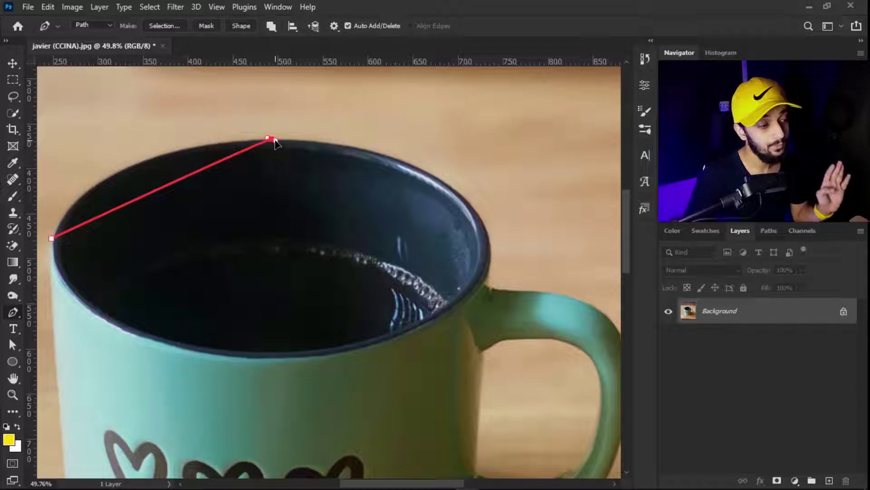
left_click_drag(274, 140, 459, 139)
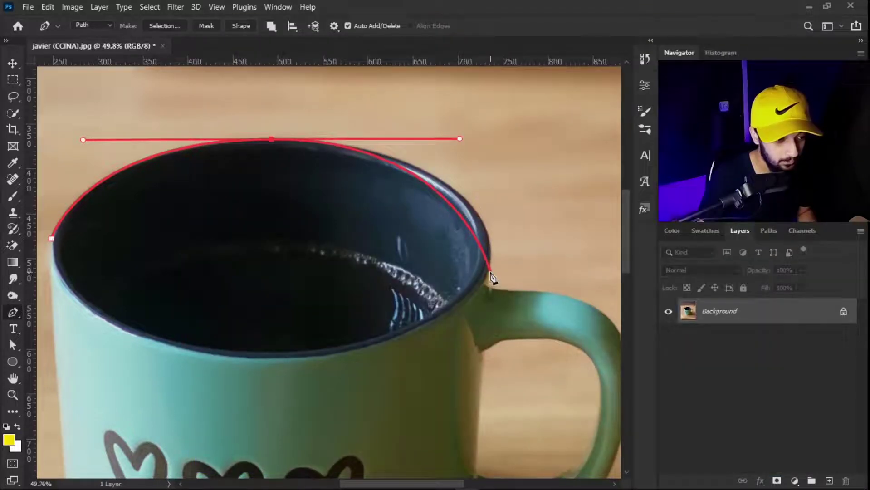
left_click(494, 291)
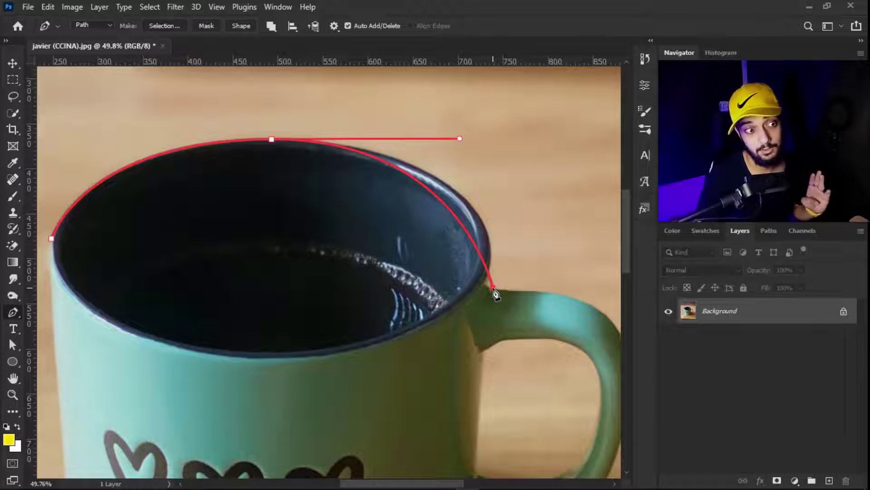
left_click_drag(493, 296, 484, 347)
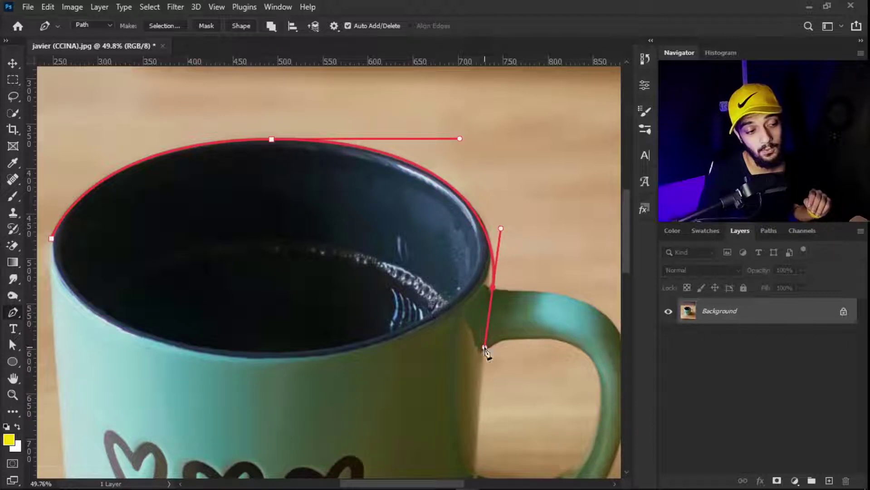
- Curve the path over the handle's top to its outer side, adding and adjusting an anchor on the top edge to follow it closely
left_click_drag(528, 310, 463, 225)
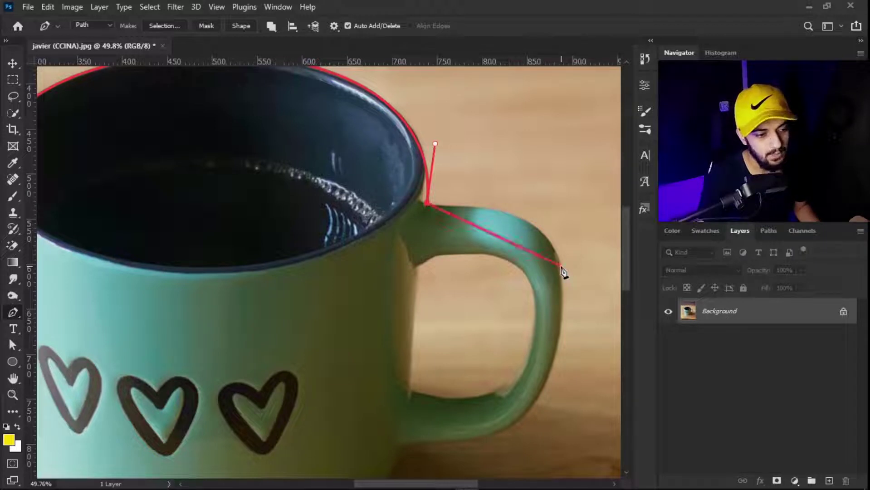
left_click_drag(561, 269, 587, 344)
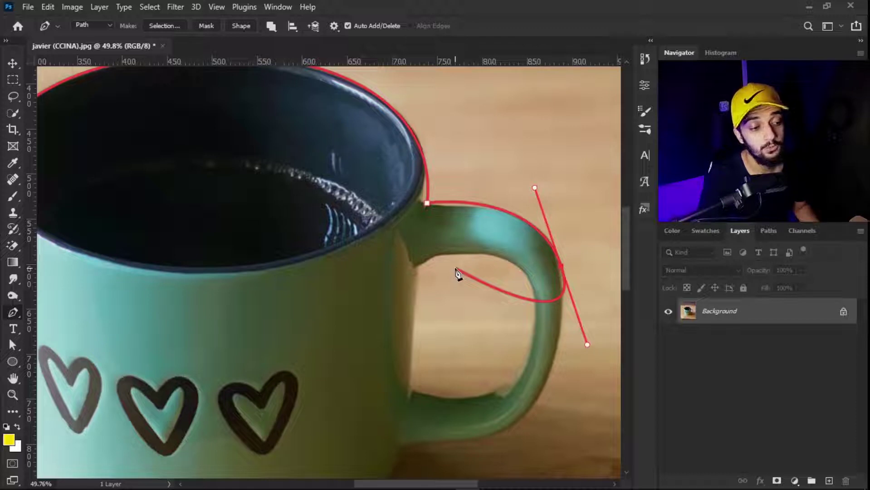
scroll(484, 235, "up", 5)
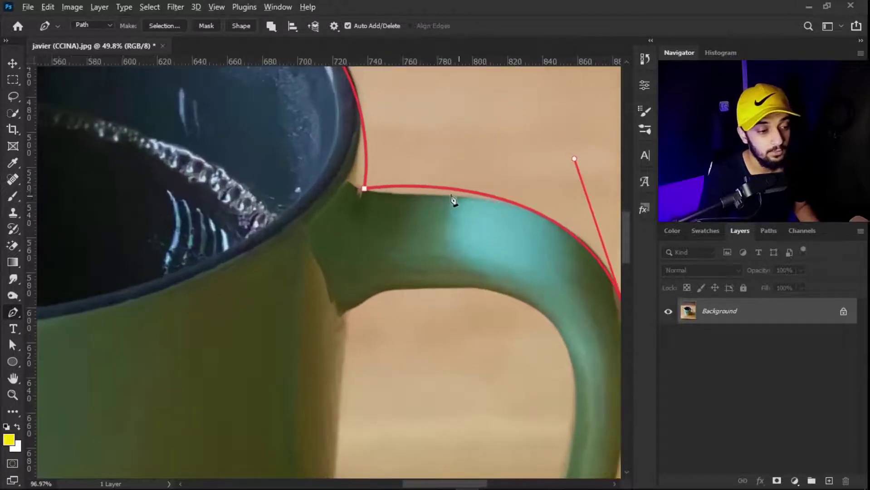
left_click(498, 200)
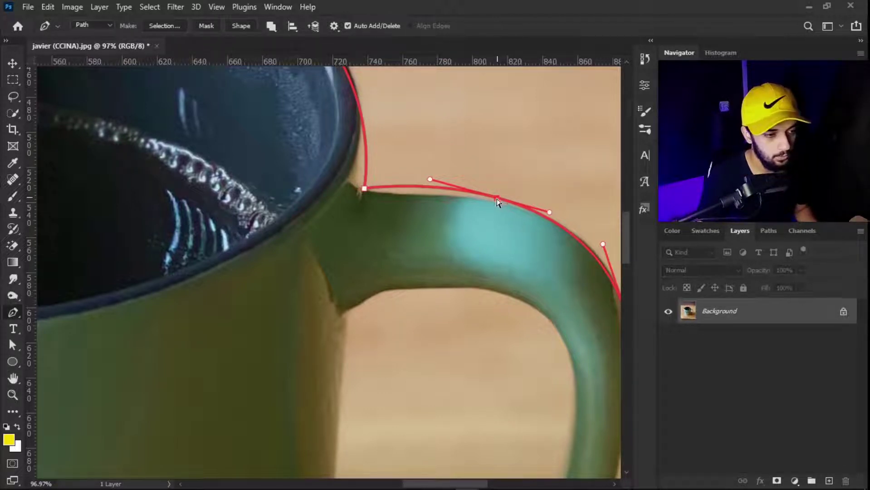
left_click_drag(496, 198, 496, 201)
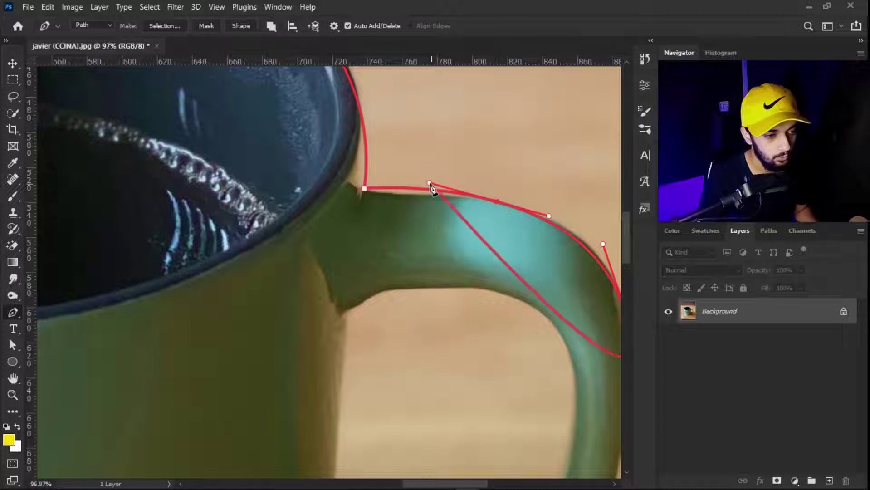
left_click_drag(429, 184, 403, 195)
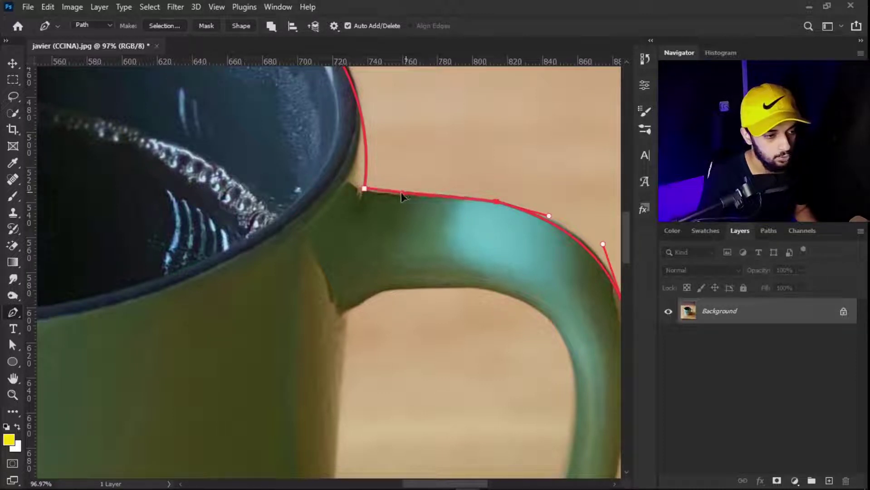
- Refine the anchor on the handle's outer bend and curve the path around to a smooth anchor on the handle's lower edge
scroll(426, 205, "down", 3)
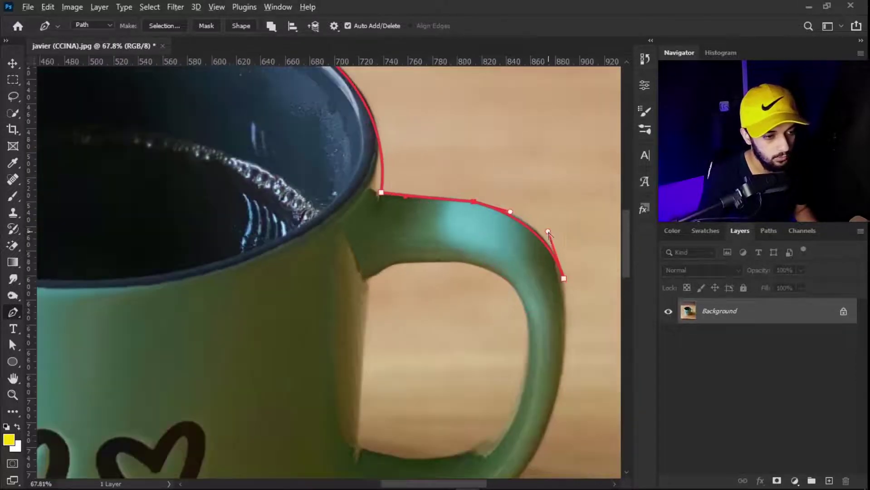
left_click(548, 231, "ctrl")
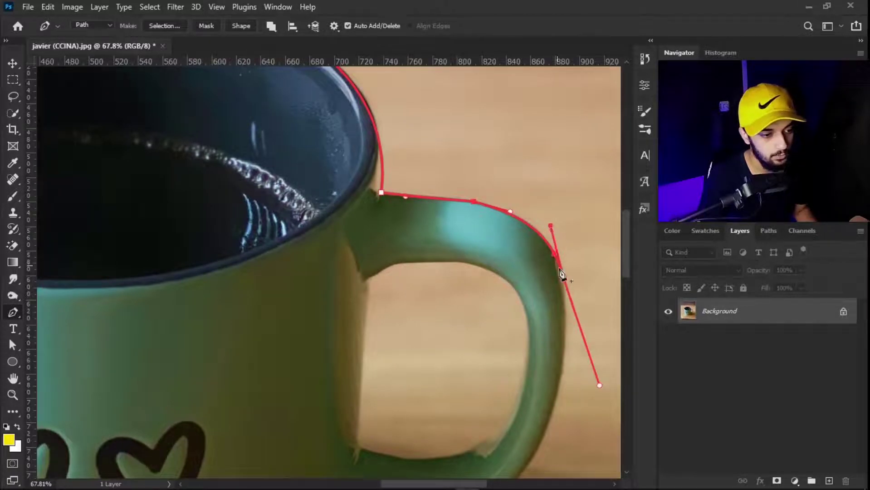
scroll(579, 342, "down", 2)
scroll(540, 330, "down", 1)
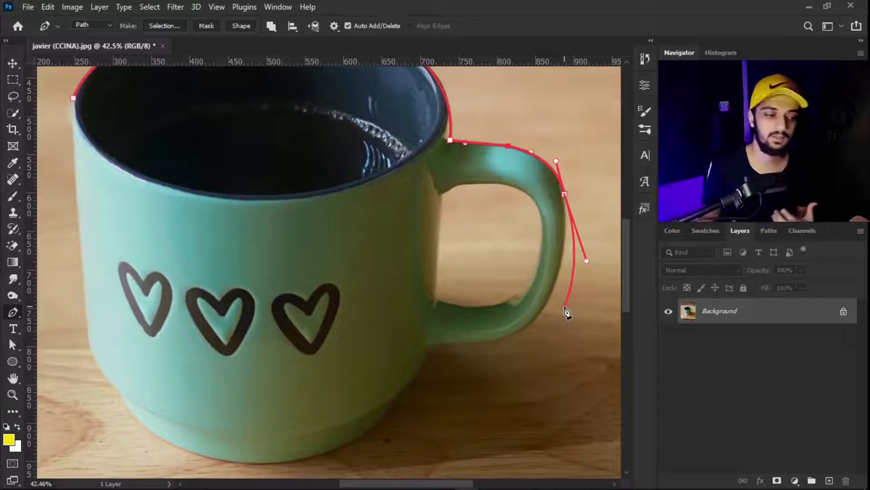
scroll(566, 312, "up", 2)
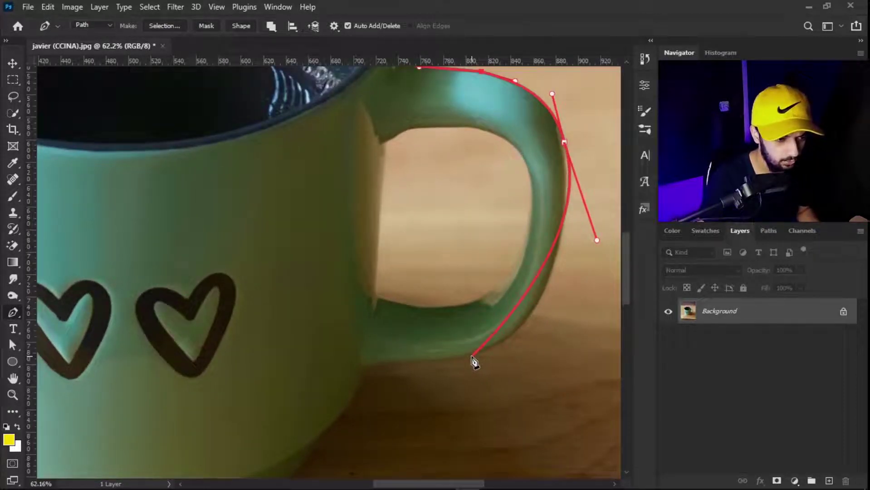
left_click_drag(460, 361, 401, 370)
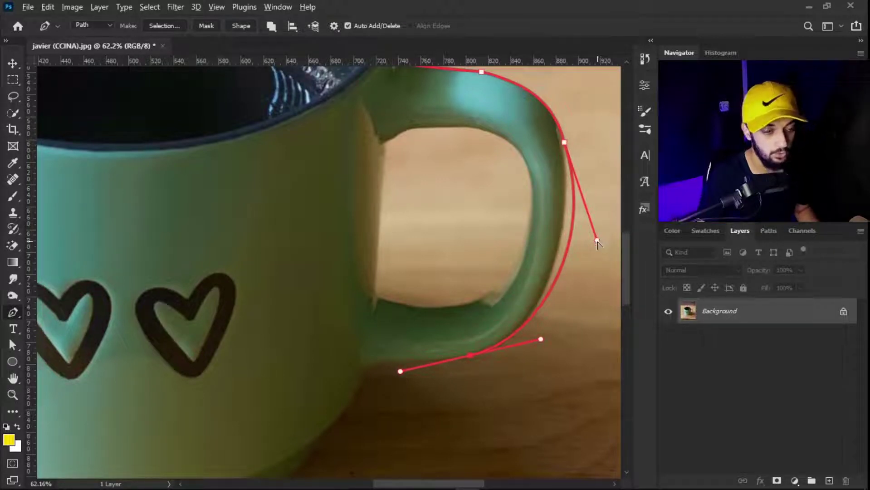
left_click_drag(597, 241, 577, 245)
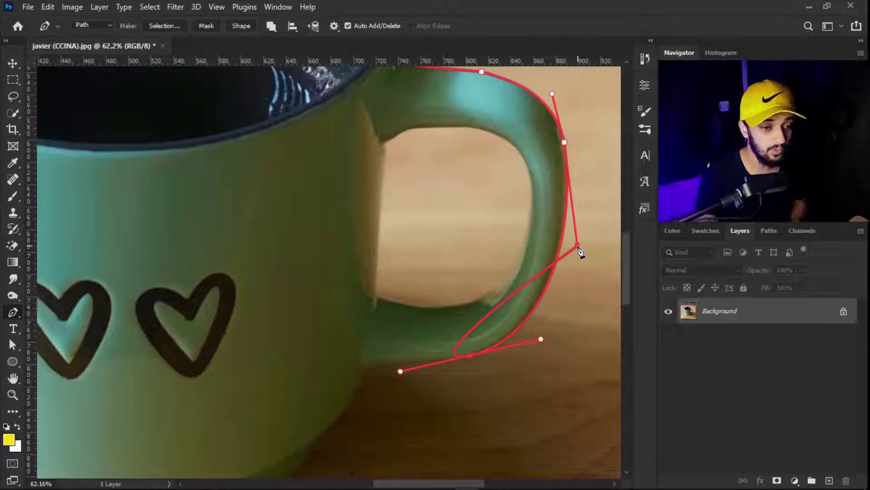
- Continue the path along the handle's underside to a corner anchor at the mug body, and curve it down to the base ridge
scroll(342, 248, "down", 5)
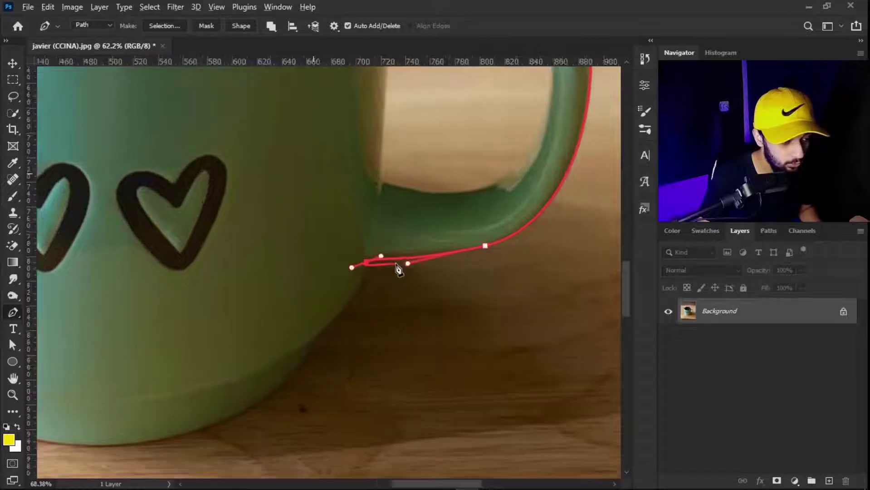
scroll(398, 267, "up", 3)
scroll(397, 267, "down", 2)
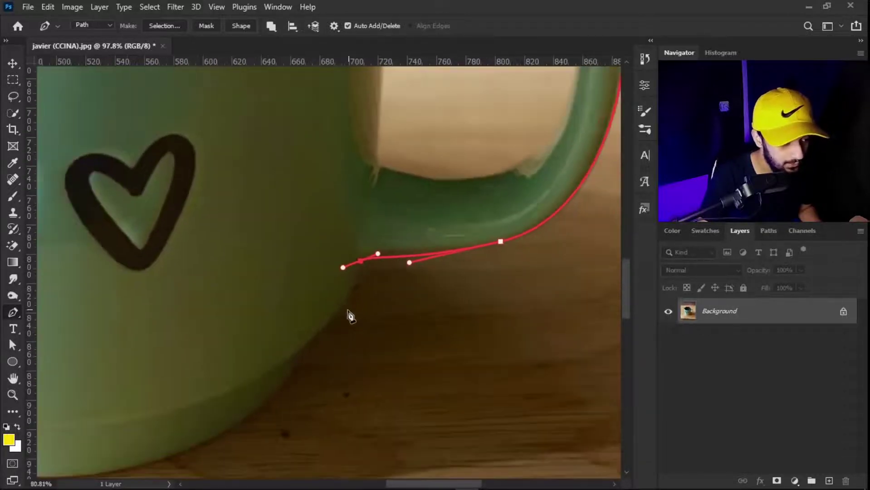
left_click(360, 262, "alt")
left_click(309, 343)
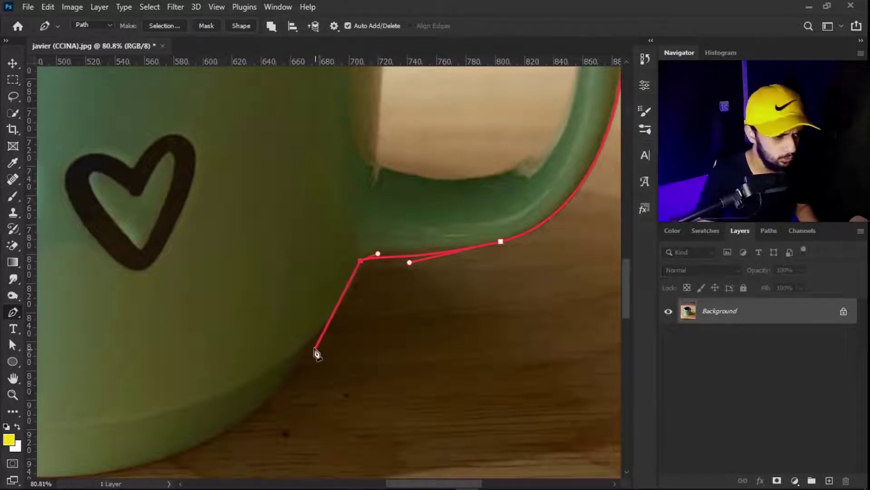
left_click_drag(309, 346, 271, 365)
- Curve the path along the mug's base through its lowest point to the opposite end of the ridge, adjusting the direction line to fit
left_click_drag(269, 305, 379, 168)
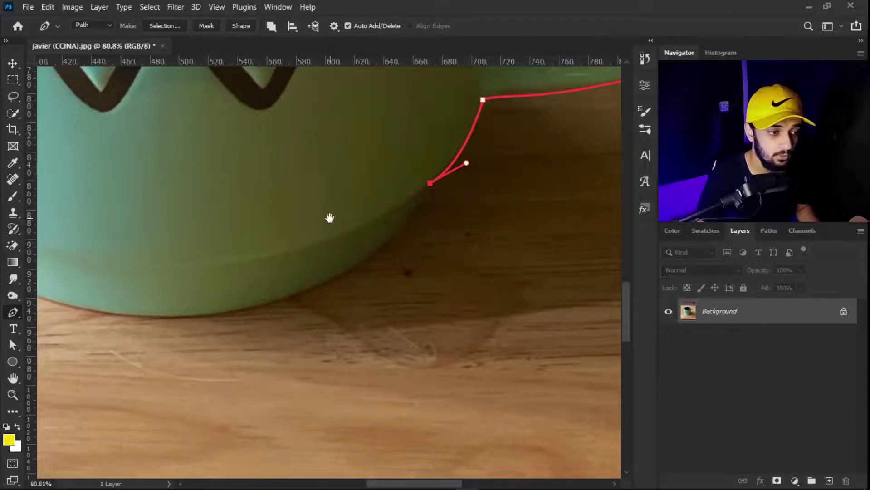
left_click_drag(329, 218, 459, 167)
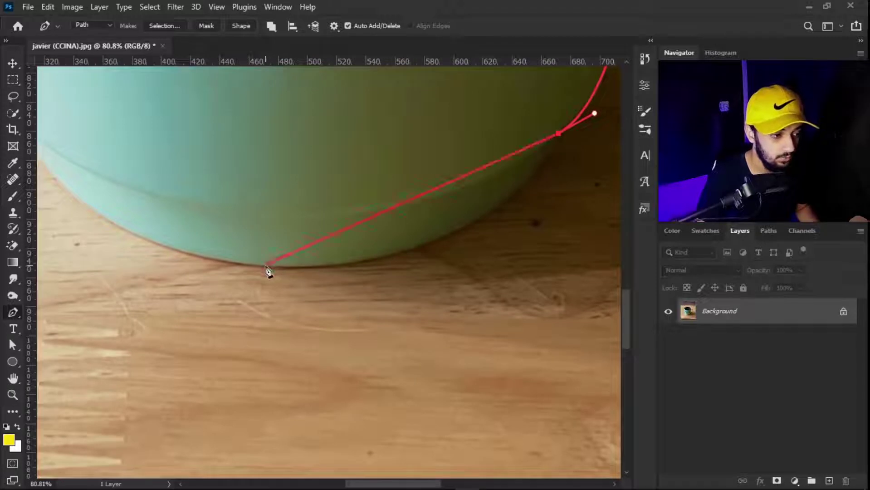
left_click_drag(265, 267, 48, 263)
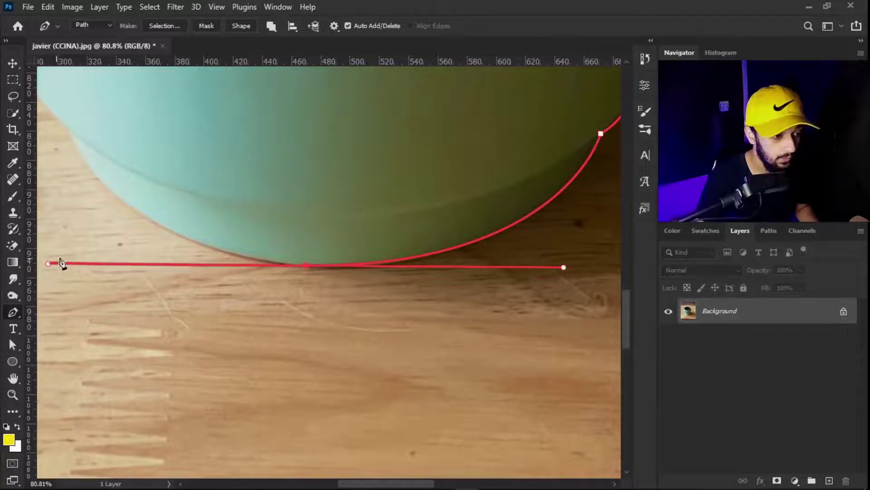
left_click_drag(93, 165, 206, 254)
scroll(208, 258, "down", 2)
scroll(208, 259, "down", 1)
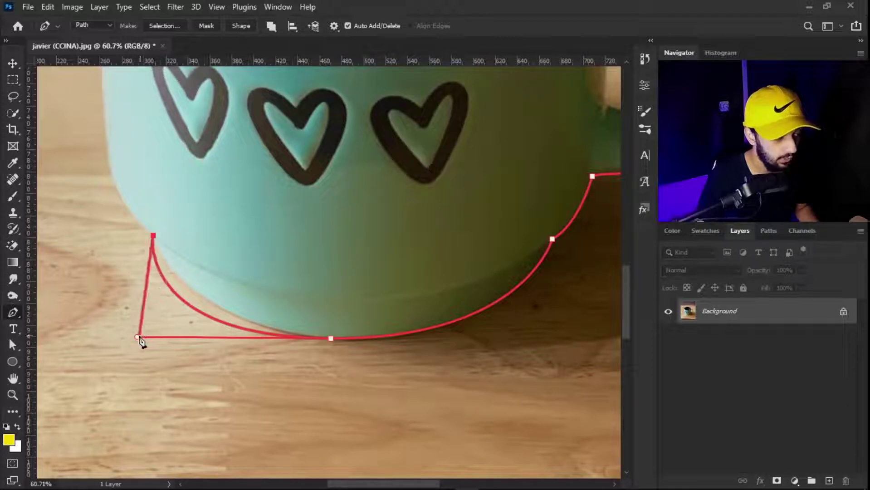
left_click_drag(136, 336, 139, 311)
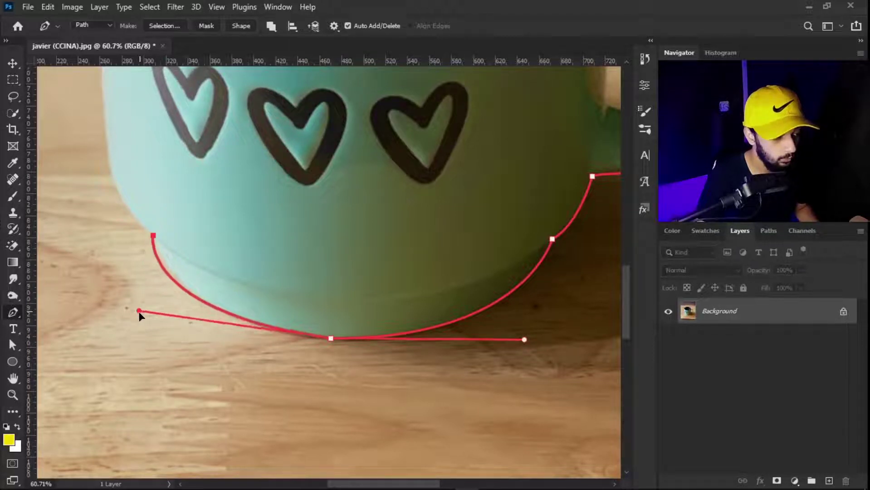
left_click_drag(139, 311, 173, 324)
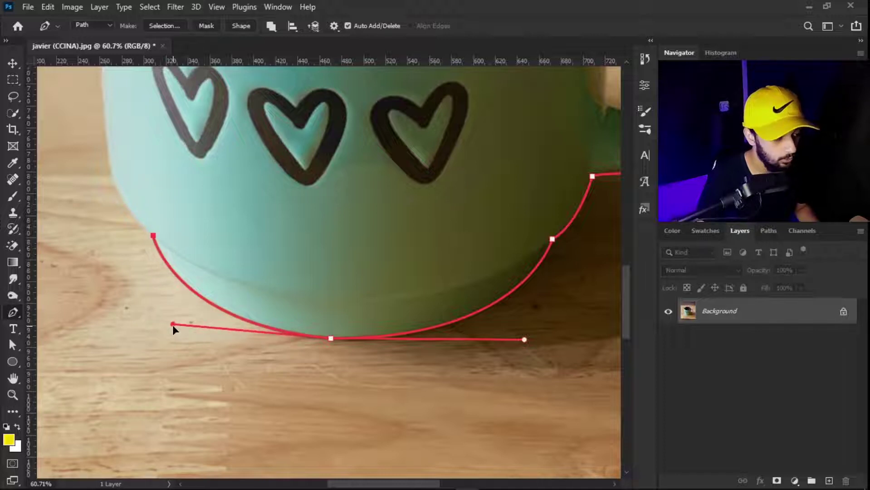
- Curve the path from the base ridge up to a smooth anchor midway along the mug's side opposite the handle
scroll(173, 325, "up", 3)
left_click_drag(184, 218, 348, 367)
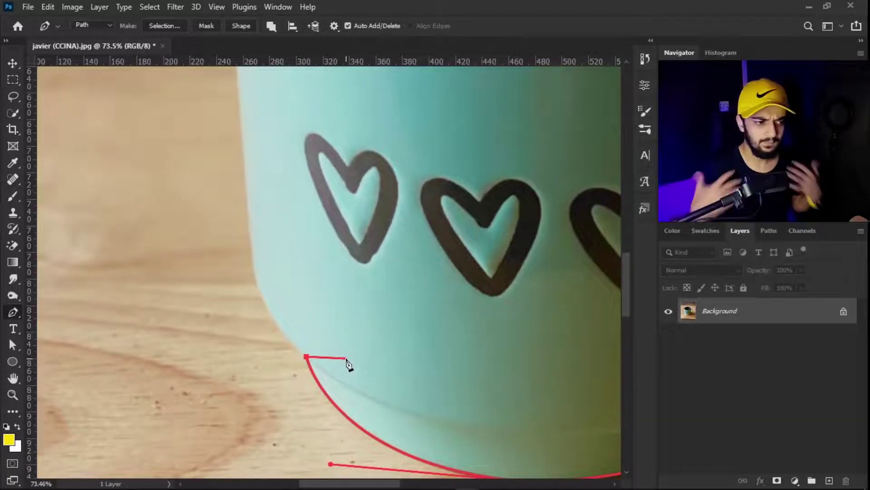
left_click(244, 147)
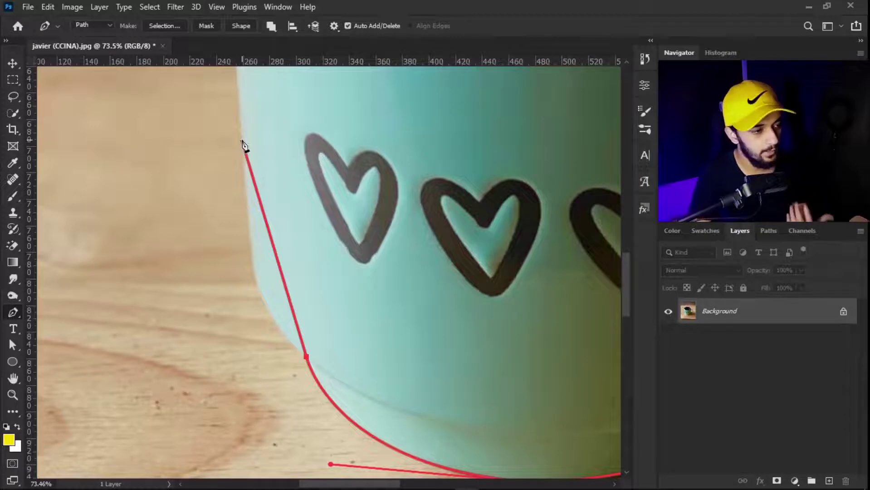
left_click_drag(244, 147, 243, 99)
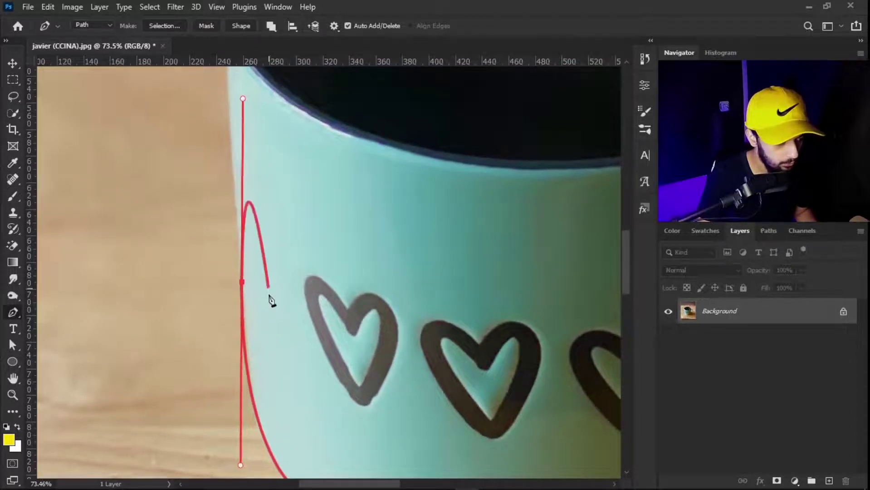
- Align the side anchor and its direction line with the mug's edge and close the path at the starting anchor on the rim
scroll(271, 299, "down", 3)
left_click_drag(275, 353, 285, 276)
scroll(285, 278, "down", 2)
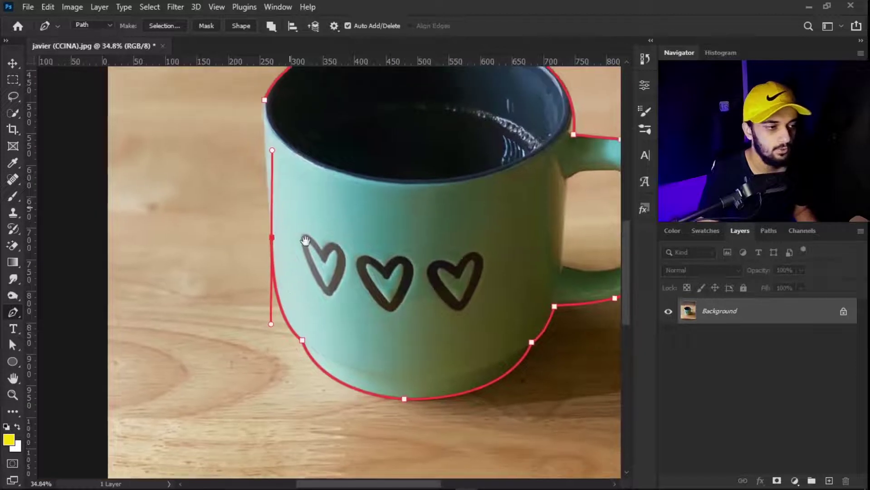
left_click_drag(305, 240, 330, 282)
scroll(326, 272, "up", 4)
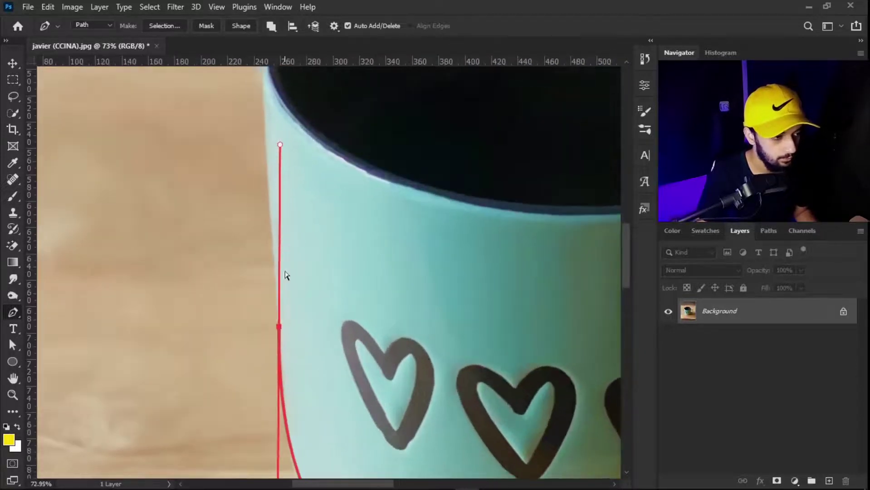
left_click_drag(277, 141, 292, 187)
left_click_drag(279, 84, 276, 95)
key("ctrl+z")
left_click_drag(296, 375, 294, 370)
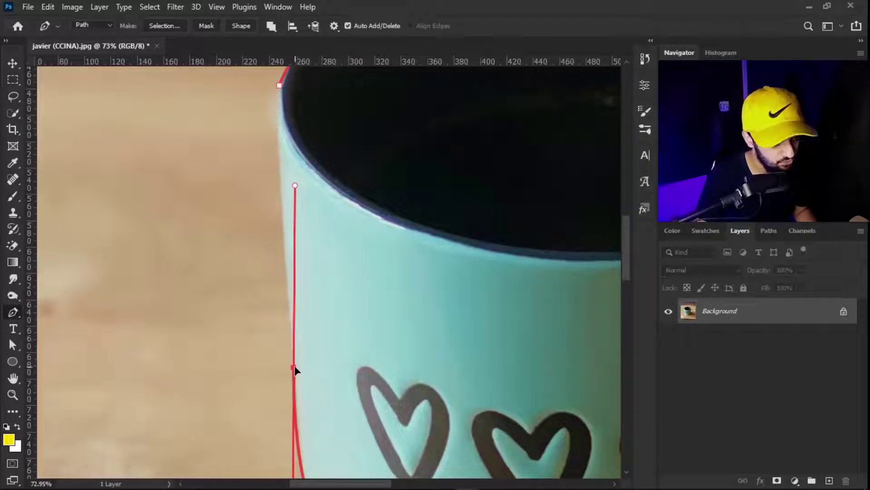
left_click_drag(295, 186, 279, 190)
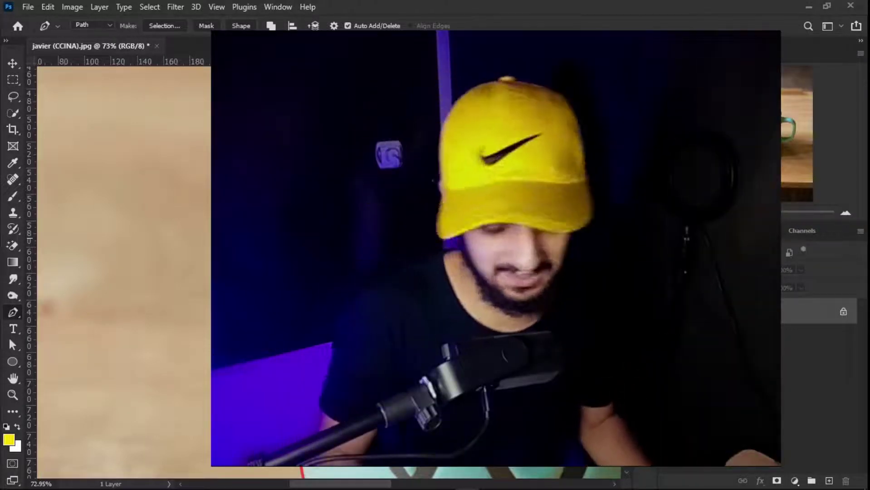
- Convert the closed mug path into a selection and apply it as a layer mask to the Background layer
key("ctrl+0")
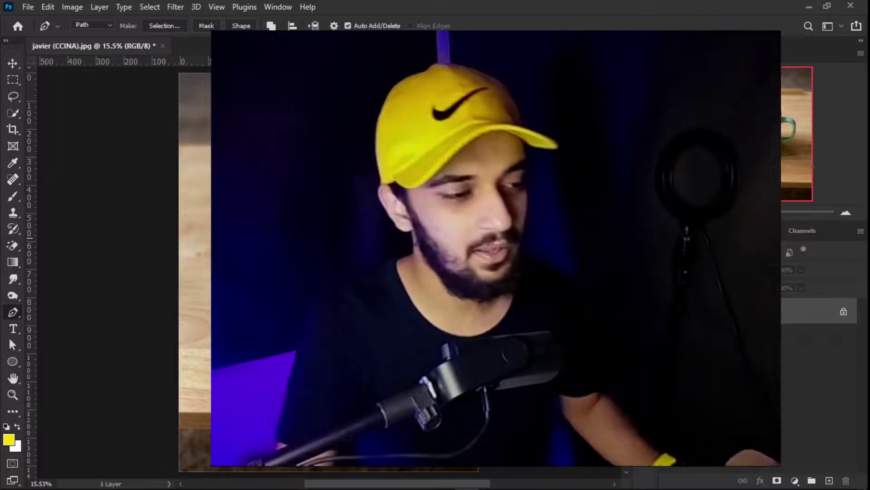
scroll(365, 254, "up", 2)
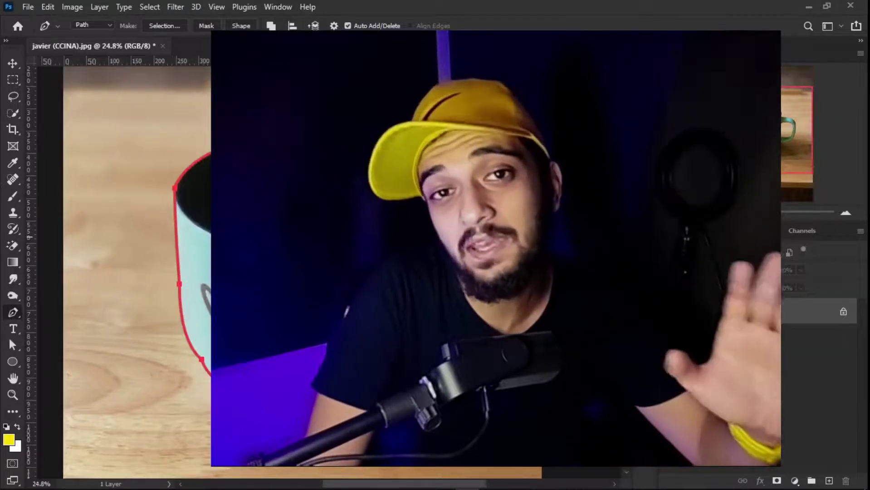
scroll(365, 254, "down", 2)
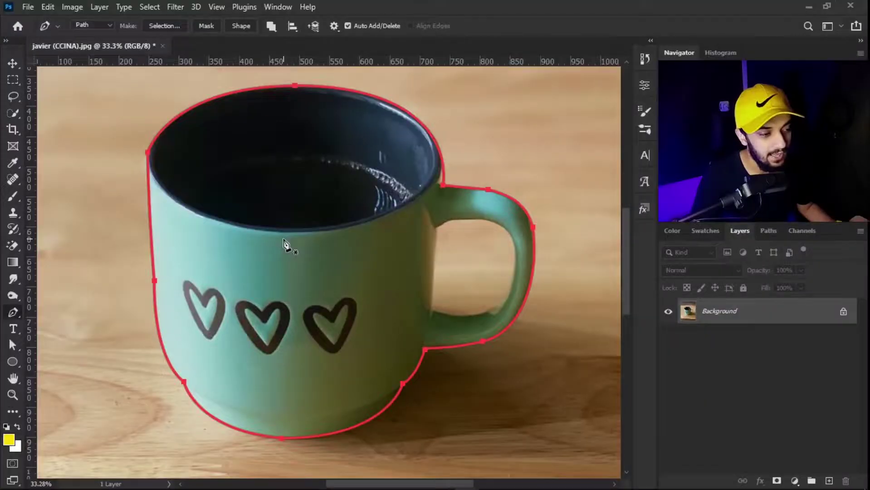
right_click(283, 239)
left_click(353, 258)
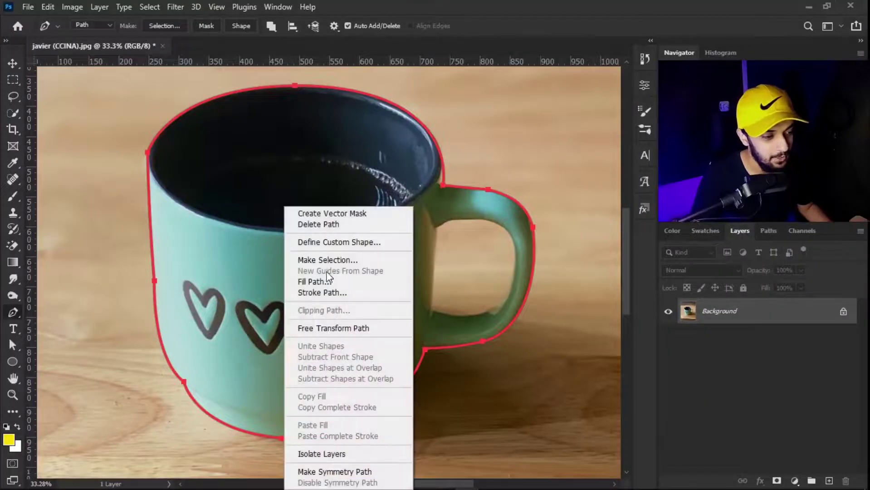
left_click(551, 279)
left_click(677, 250)
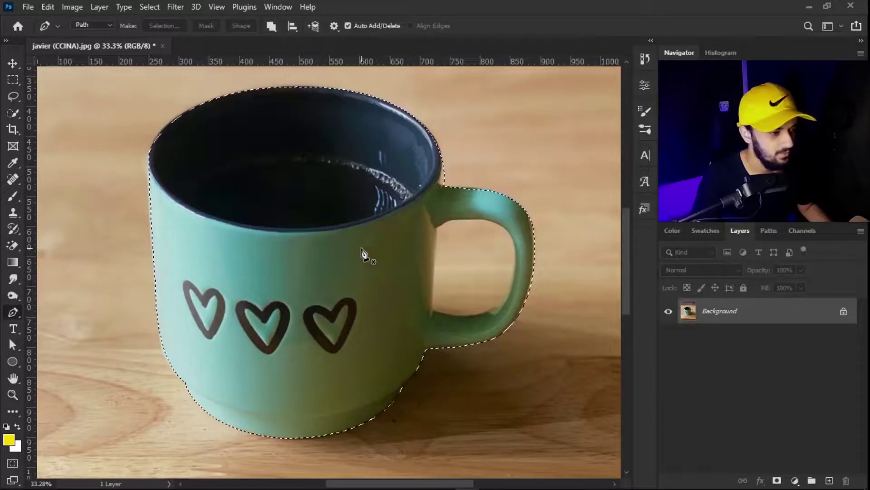
scroll(362, 254, "down", 2)
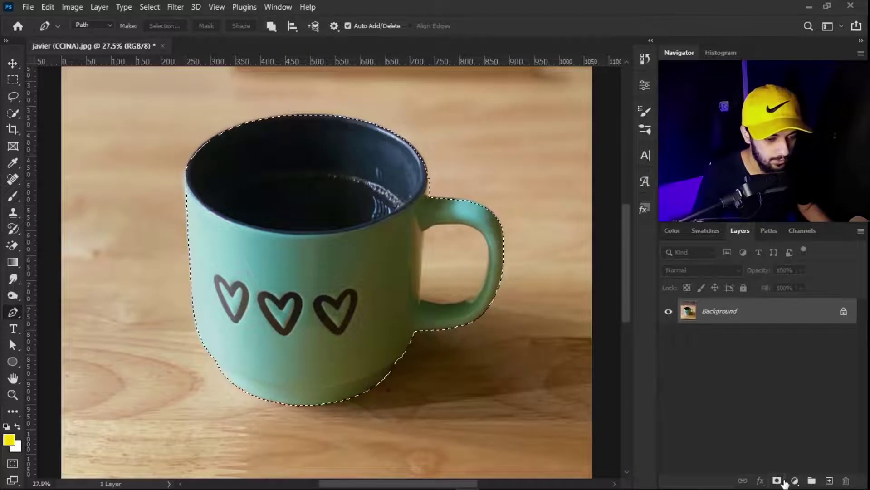
left_click(777, 481)
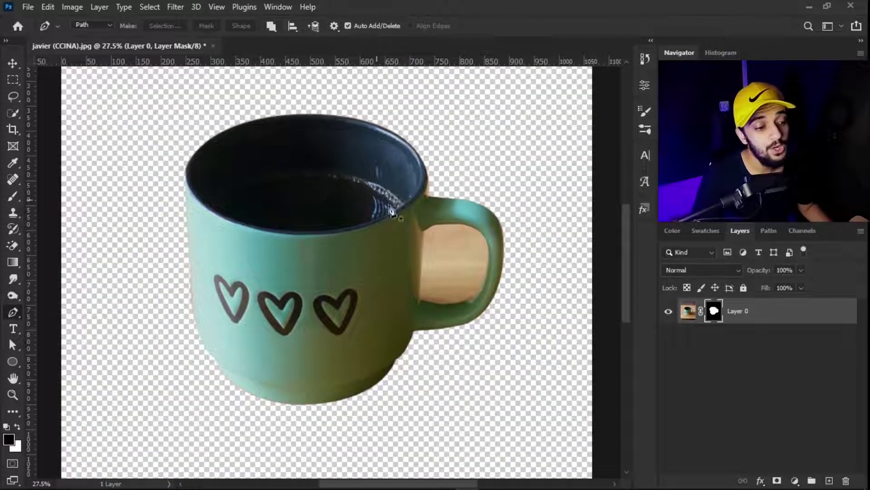
scroll(474, 247, "up", 3)
scroll(392, 210, "down", 6)
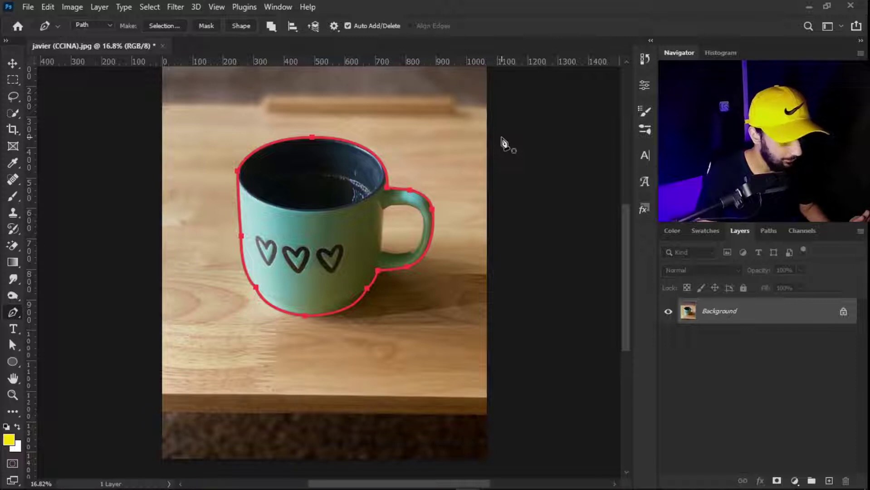
- Paint a Quick Mask in black over the mug's opening and upper front with the Brush tool and convert it into a selection
left_click(12, 463)
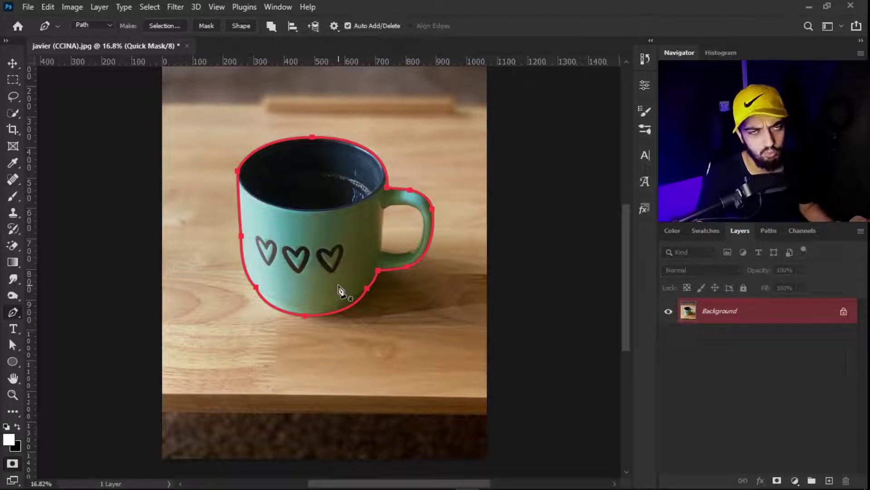
key("ctrl+plus")
left_click(15, 195)
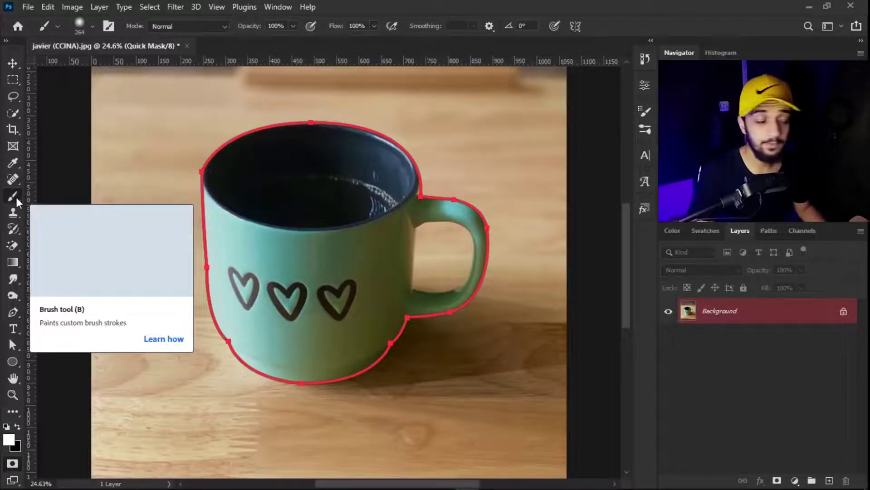
left_click(17, 426)
mouse_move(231, 235)
left_mouse_down()
mouse_move(385, 280)
mouse_move(372, 195)
mouse_move(304, 180)
mouse_move(323, 187)
mouse_move(266, 199)
mouse_move(246, 171)
mouse_move(254, 249)
left_mouse_up()
mouse_move(239, 176)
left_mouse_down()
mouse_move(292, 153)
mouse_move(289, 198)
mouse_move(305, 171)
mouse_move(361, 213)
left_mouse_up()
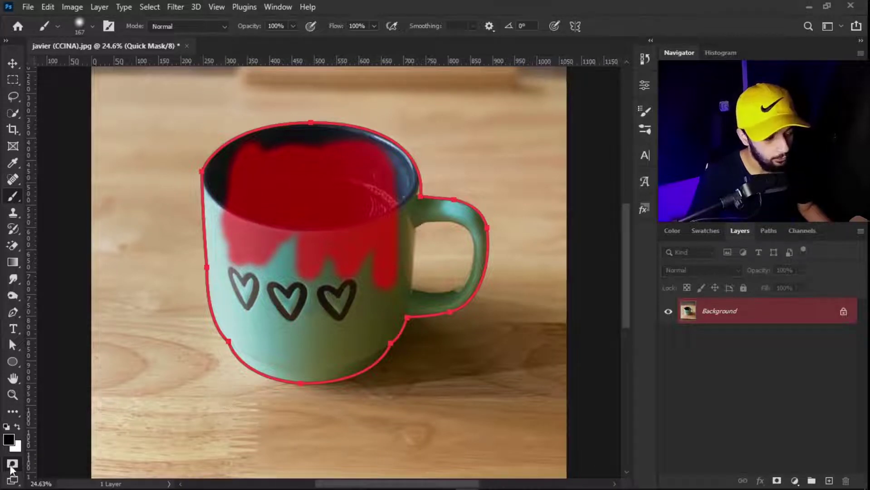
key("q")
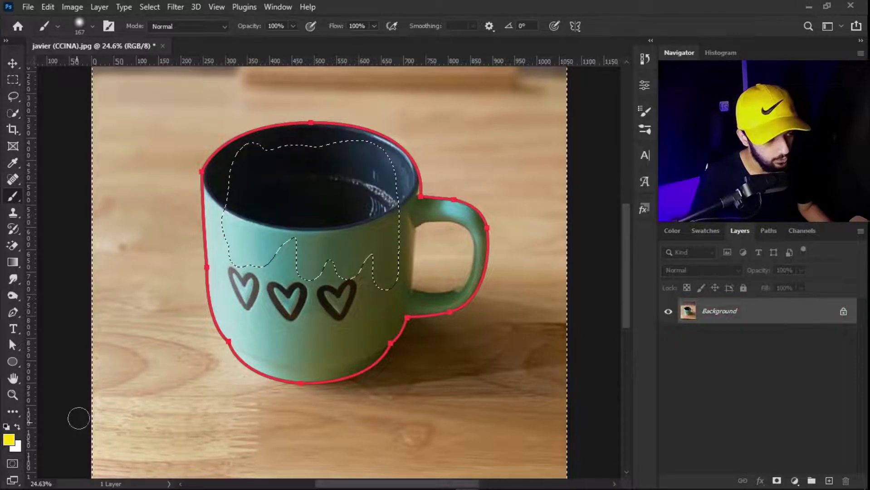
- Examine the selection outlines around the painted area of the mug and along the image borders
scroll(319, 259, "down", 3)
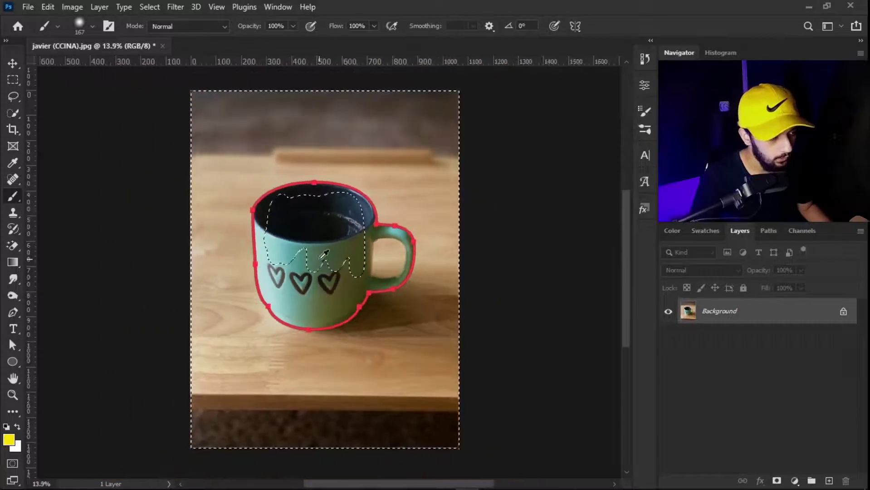
scroll(322, 245, "up", 3)
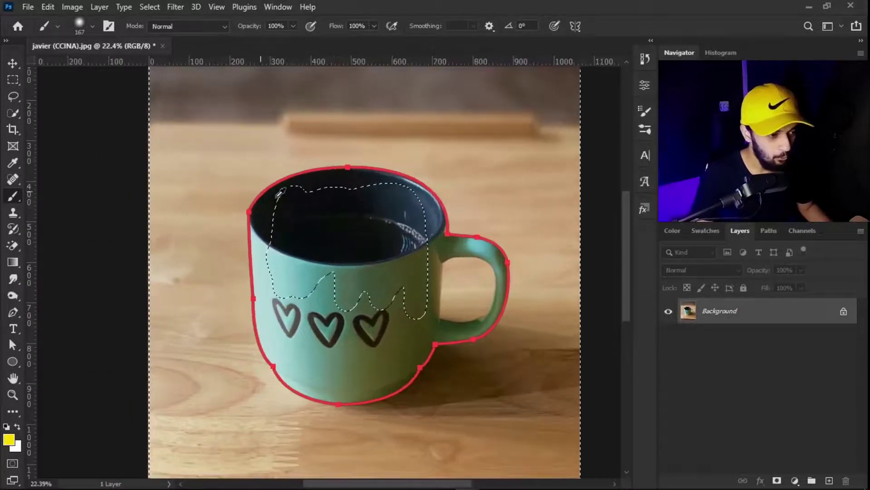
scroll(329, 226, "down", 5)
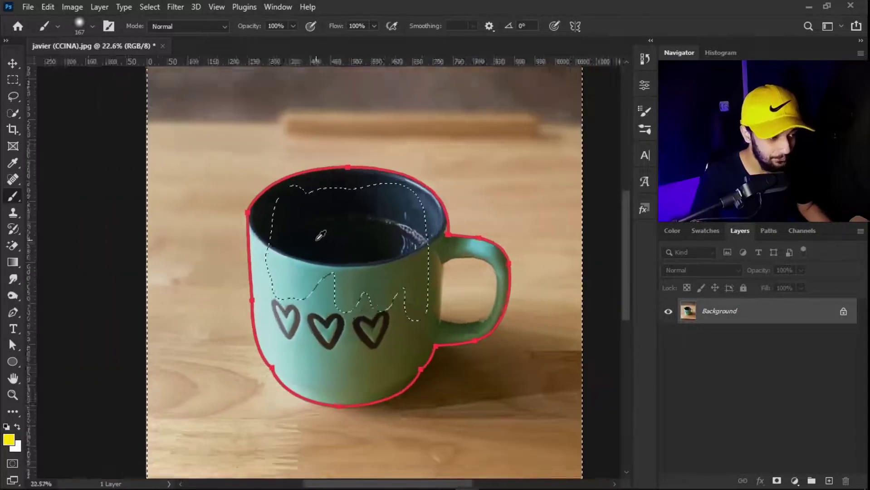
scroll(318, 229, "up", 1)
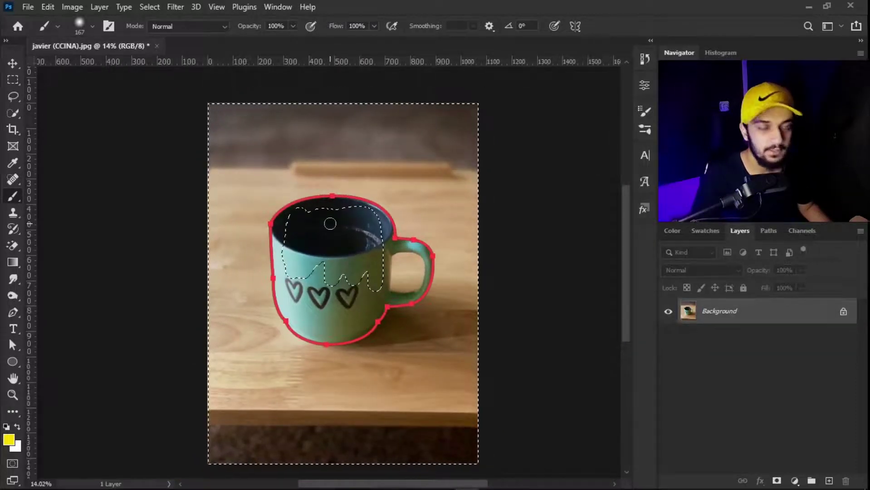
scroll(330, 223, "up", 3)
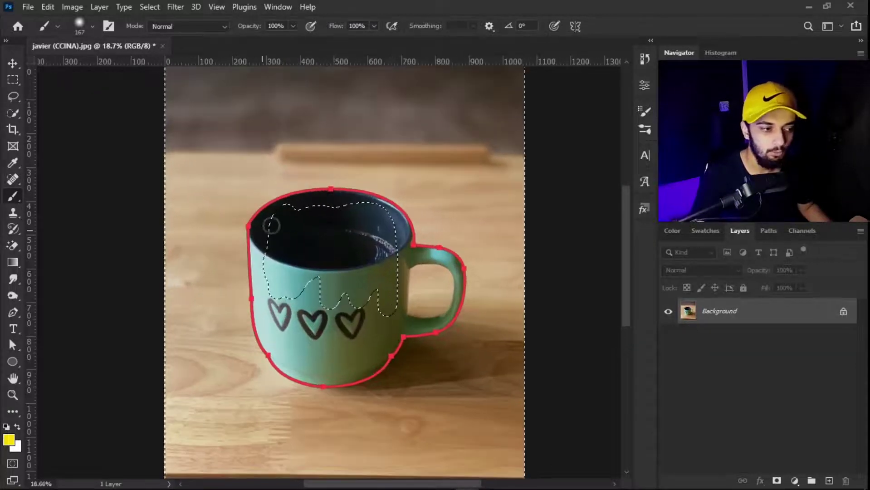
scroll(319, 263, "down", 2)
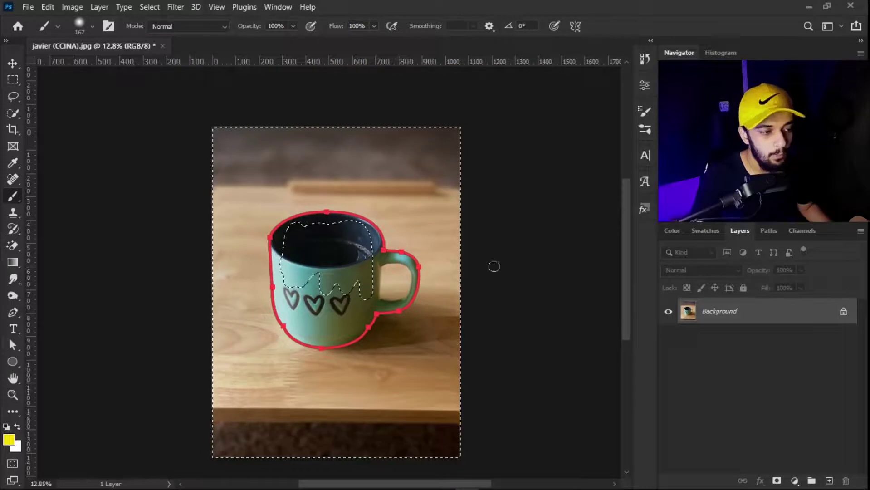
scroll(370, 256, "up", 1)
scroll(371, 255, "up", 2)
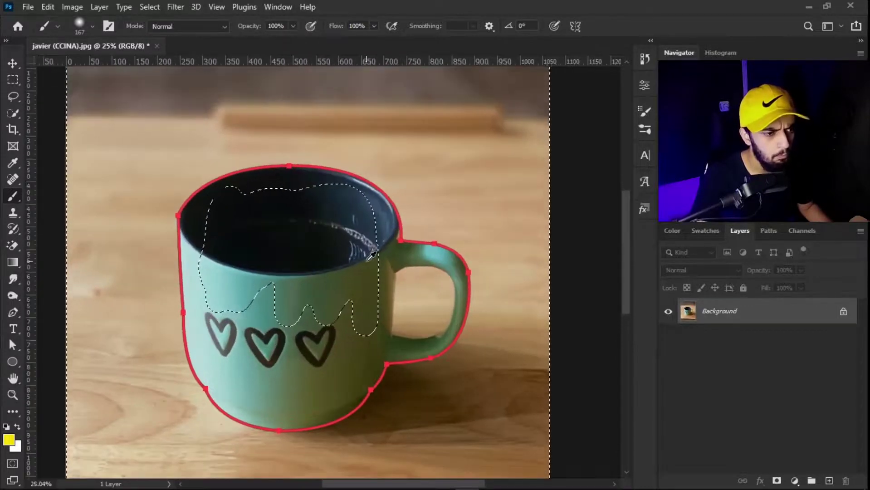
scroll(371, 256, "down", 1)
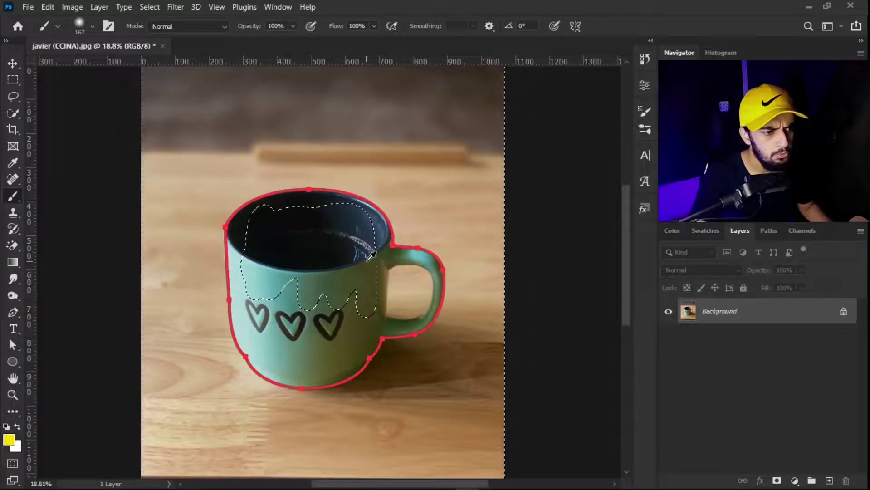
- Brush black over the rest of the mug's body and rim in Quick Mask, leaving out the handle, and convert it into a selection
left_click(12, 465)
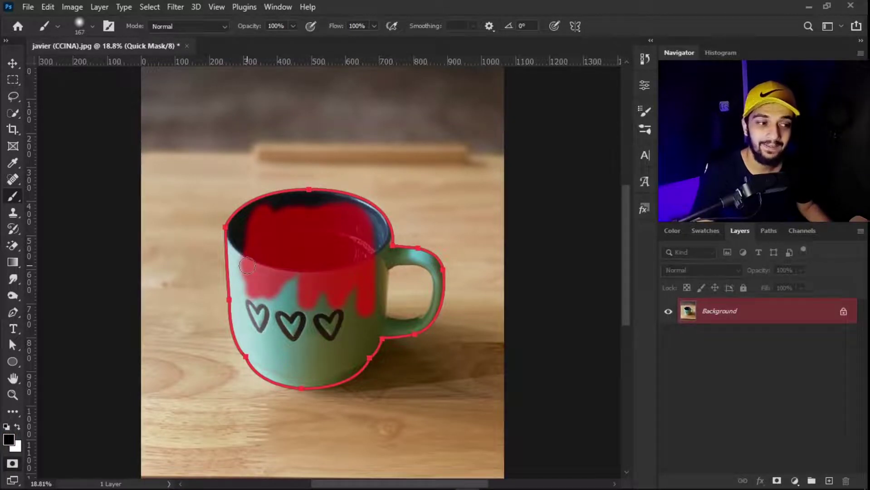
scroll(247, 266, "up", 1)
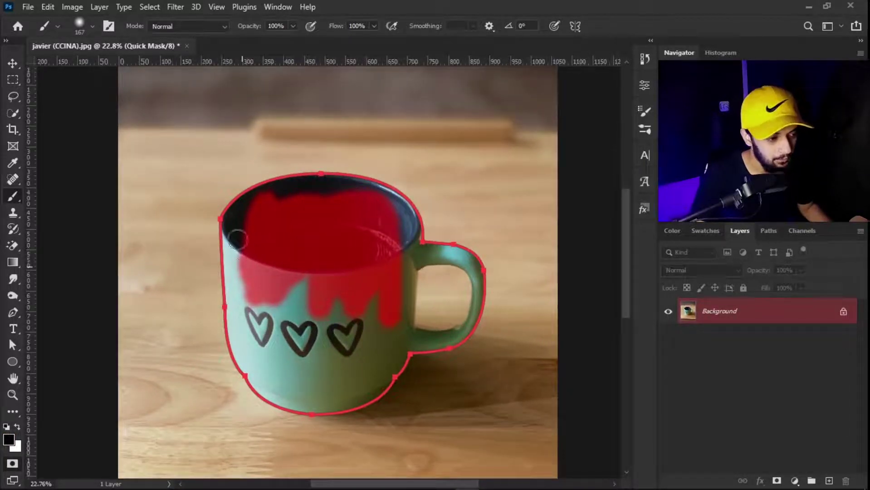
left_click_drag(231, 228, 236, 254)
mouse_move(245, 202)
left_mouse_down()
mouse_move(296, 187)
mouse_move(379, 197)
left_mouse_up()
mouse_move(406, 269)
left_mouse_down()
mouse_move(400, 363)
mouse_move(360, 397)
mouse_move(323, 404)
mouse_move(270, 394)
mouse_move(248, 362)
mouse_move(231, 267)
mouse_move(252, 287)
mouse_move(269, 344)
mouse_move(260, 357)
mouse_move(304, 312)
mouse_move(326, 332)
mouse_move(380, 340)
left_mouse_up()
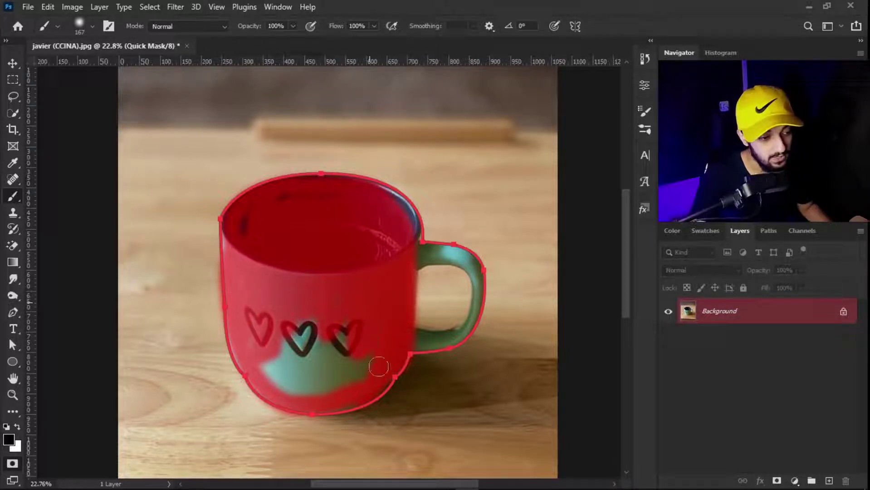
mouse_move(355, 384)
left_mouse_down()
mouse_move(331, 383)
mouse_move(320, 357)
mouse_move(336, 349)
left_mouse_up()
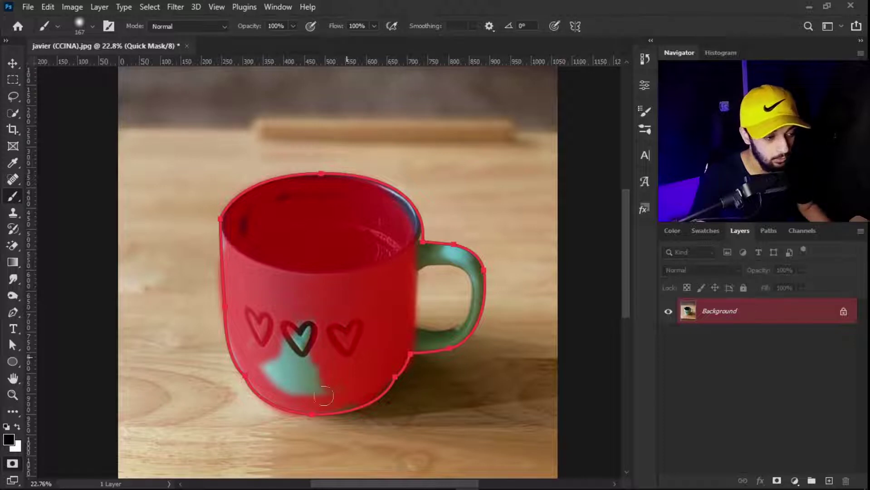
mouse_move(324, 382)
left_mouse_down()
mouse_move(311, 351)
mouse_move(297, 333)
left_mouse_up()
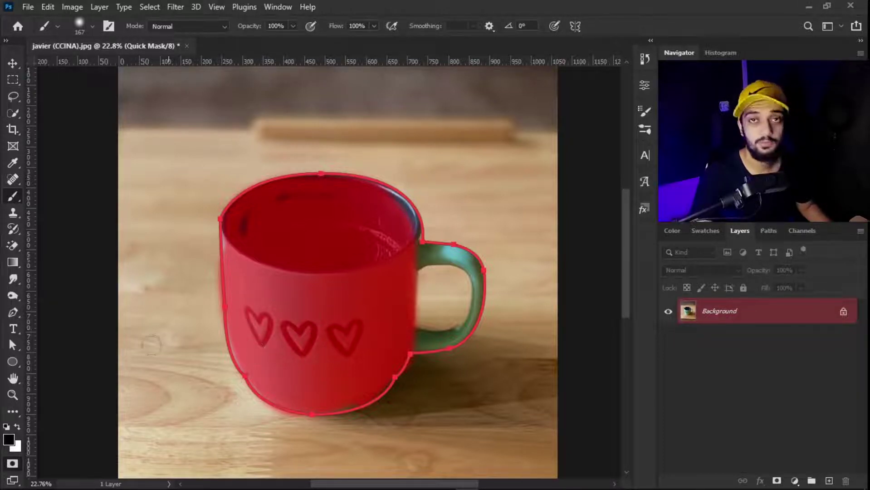
left_click(13, 463)
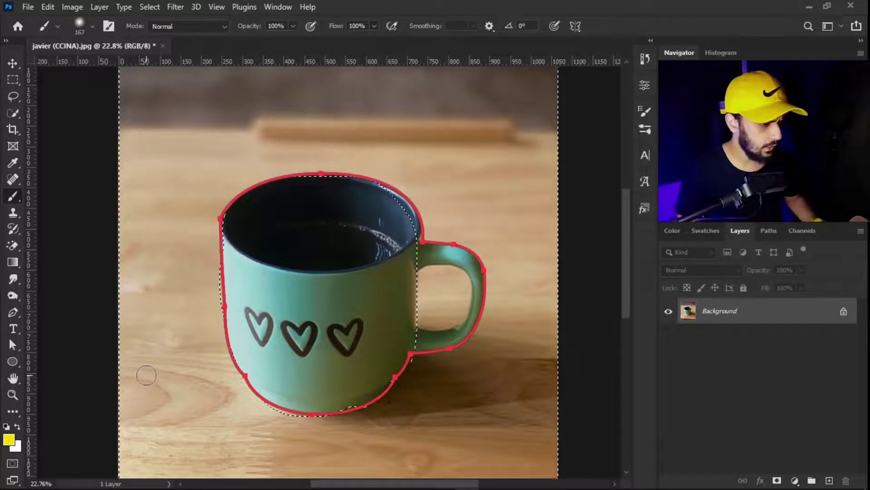
- Set the Quick Mask options so the color indicates Selected Areas and make the red overlay fully opaque
left_click(17, 462)
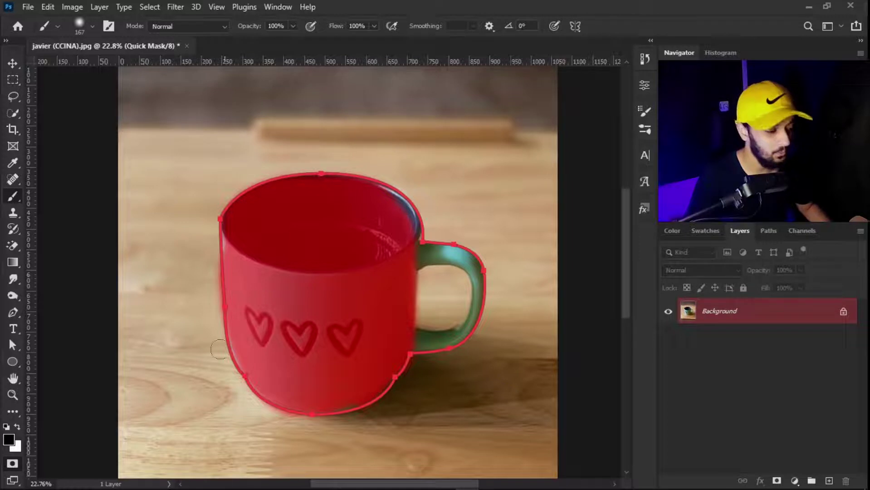
double_click(13, 463)
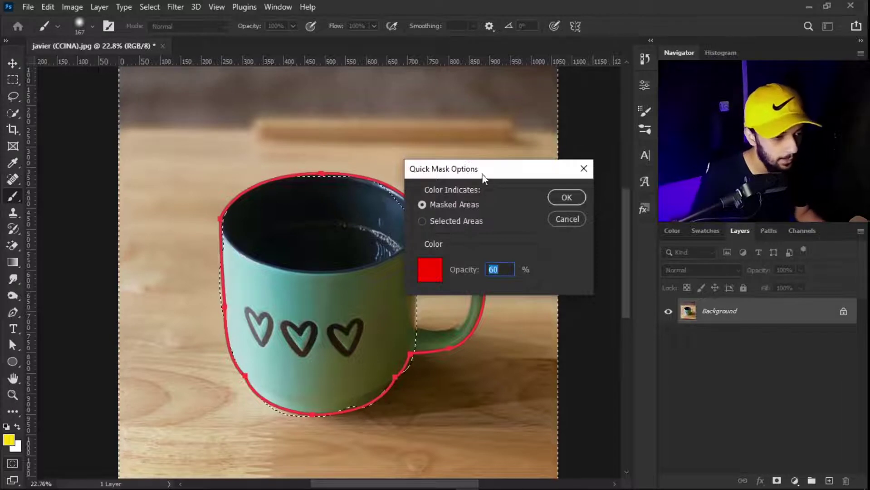
left_click_drag(481, 169, 529, 141)
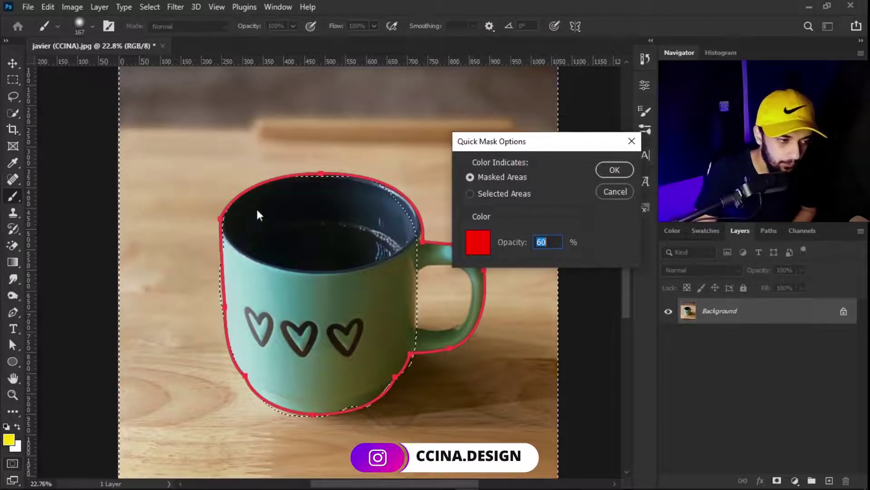
left_click(497, 194)
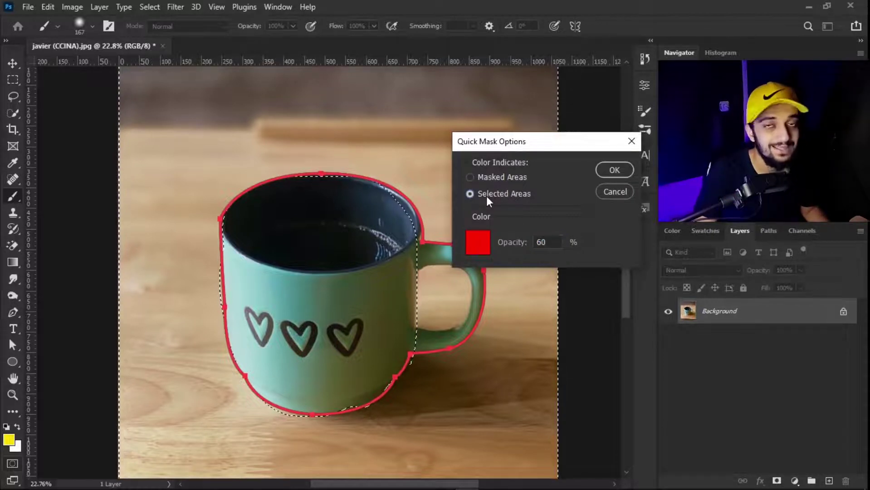
left_click(483, 248)
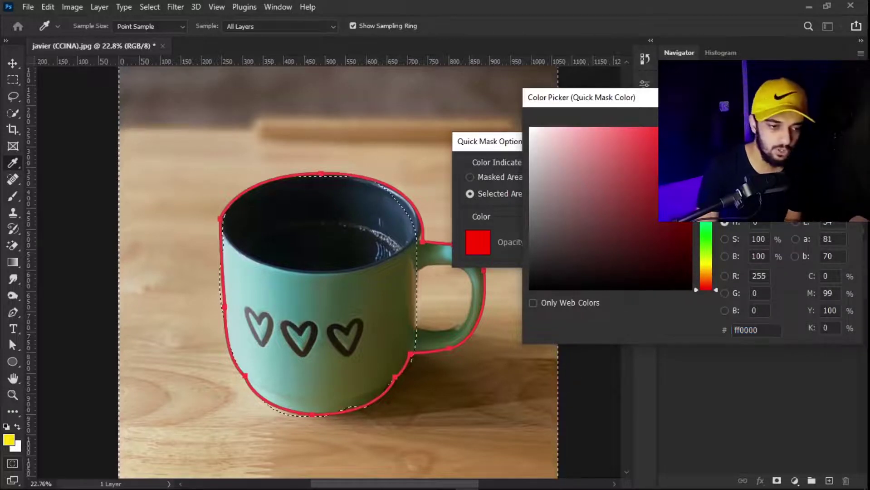
key("Return")
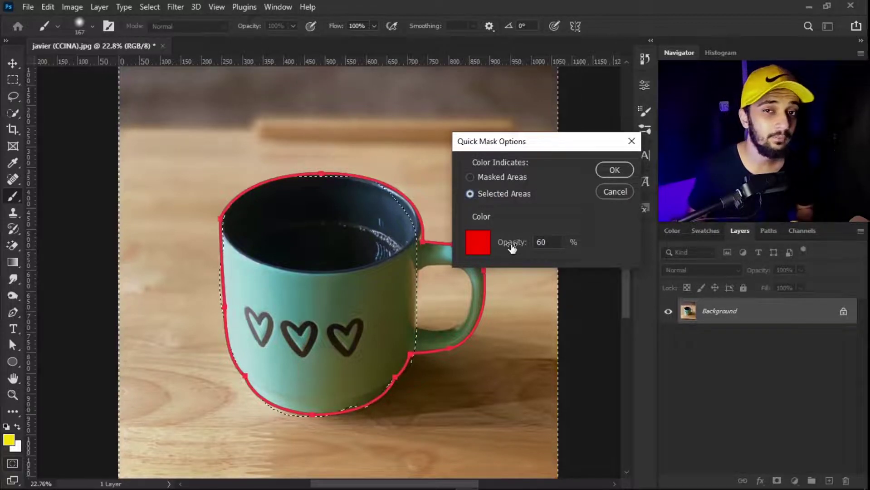
left_click_drag(511, 248, 616, 205)
left_click(614, 170)
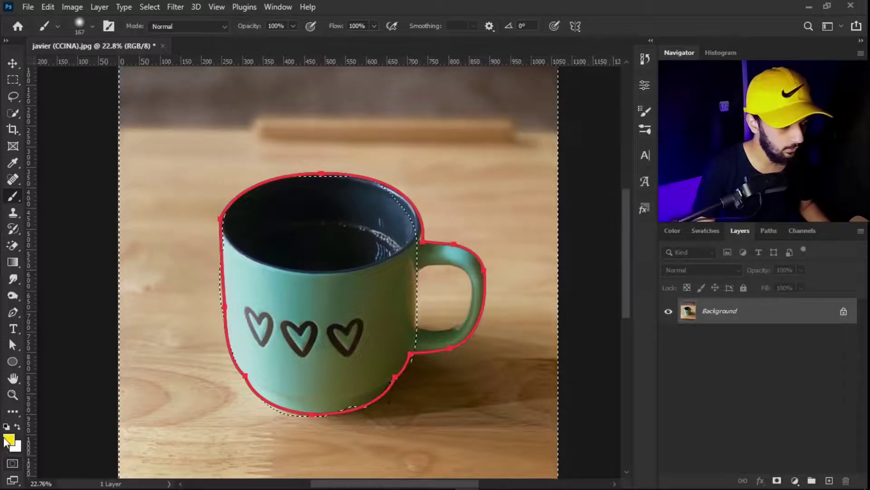
- Invert the Quick Mask so it covers the mug's body and brush black over the uncovered rim near the handle and on the opposite edge
left_click(12, 463)
key("d")
scroll(422, 254, "up", 2)
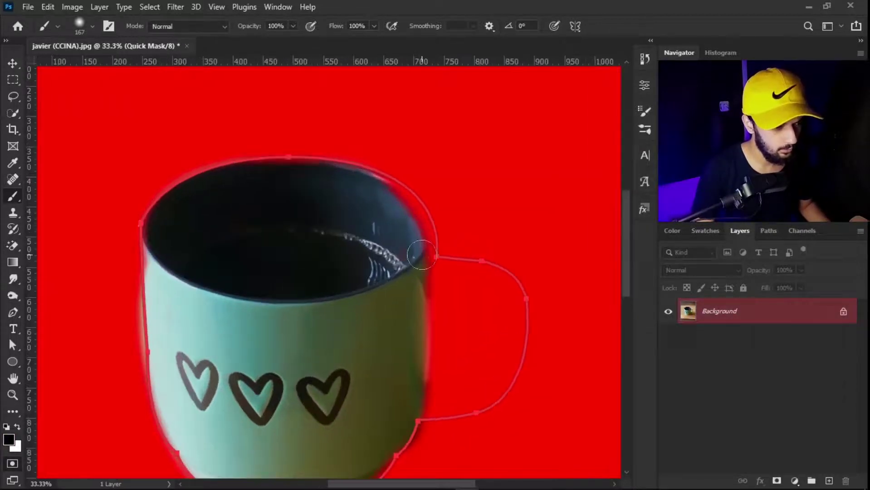
mouse_move(410, 209)
left_mouse_down()
mouse_move(392, 257)
mouse_move(396, 221)
mouse_move(426, 273)
left_mouse_up()
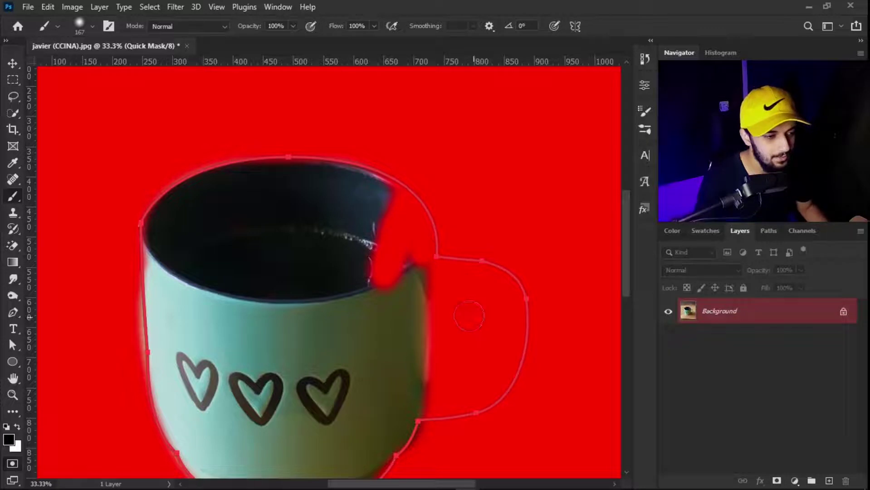
key("ctrl+i")
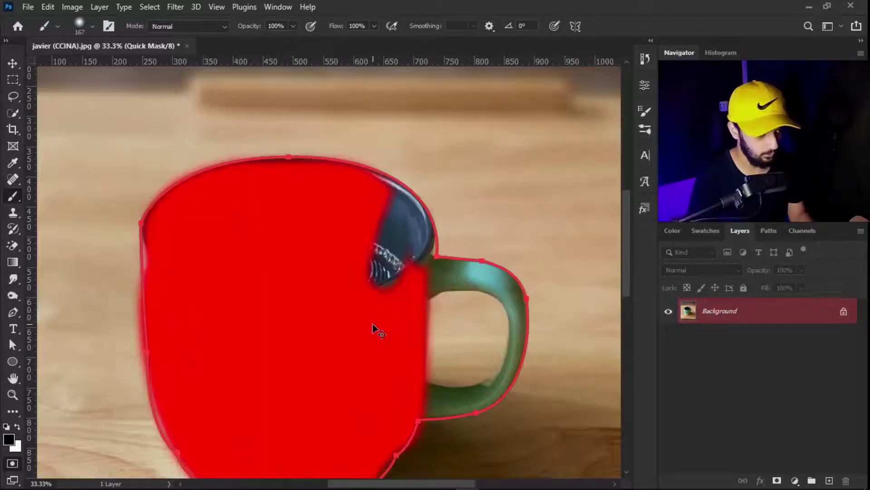
mouse_move(365, 305)
left_mouse_down()
mouse_move(382, 288)
mouse_move(383, 234)
mouse_move(409, 275)
mouse_move(403, 218)
mouse_move(398, 256)
left_mouse_up()
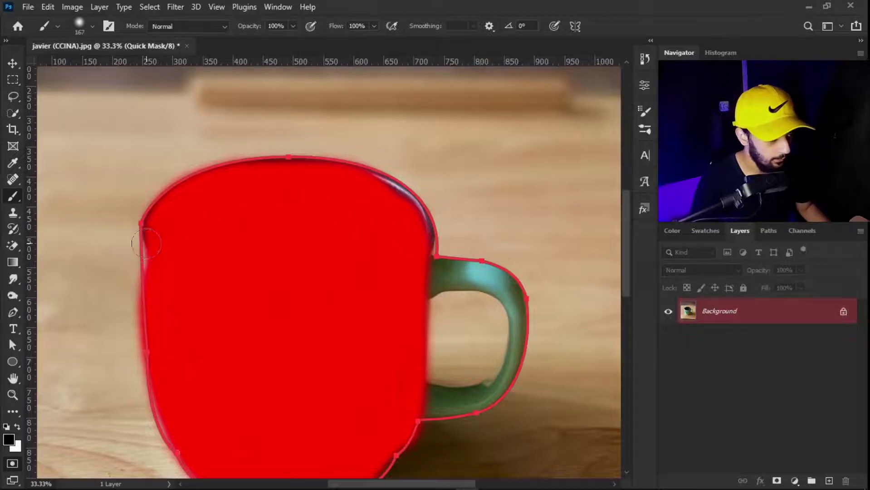
scroll(146, 243, "up", 5)
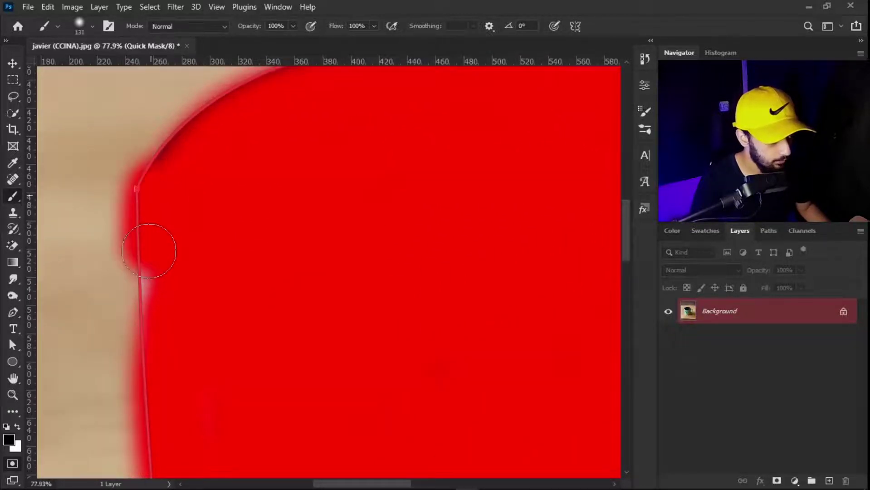
- Set the Quick Mask overlay opacity to 60% and return to Quick Mask to check the mug's edge opposite the handle
double_click(12, 464)
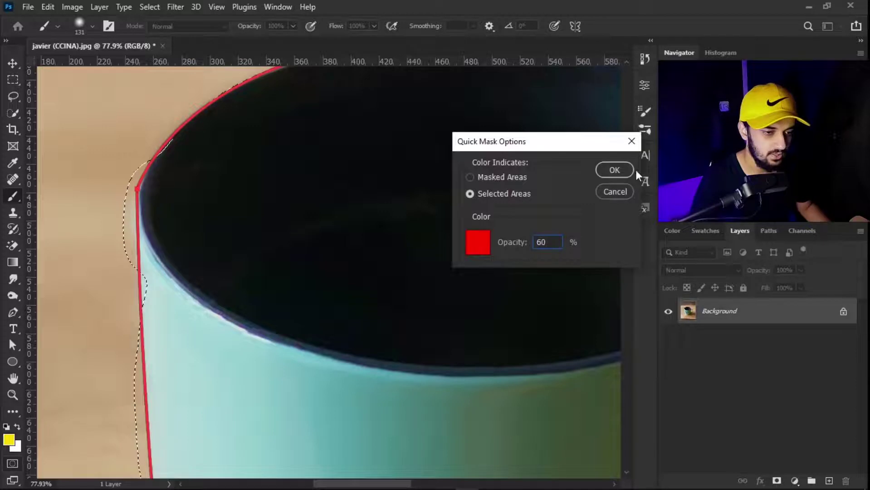
left_click(614, 170)
left_click(11, 464)
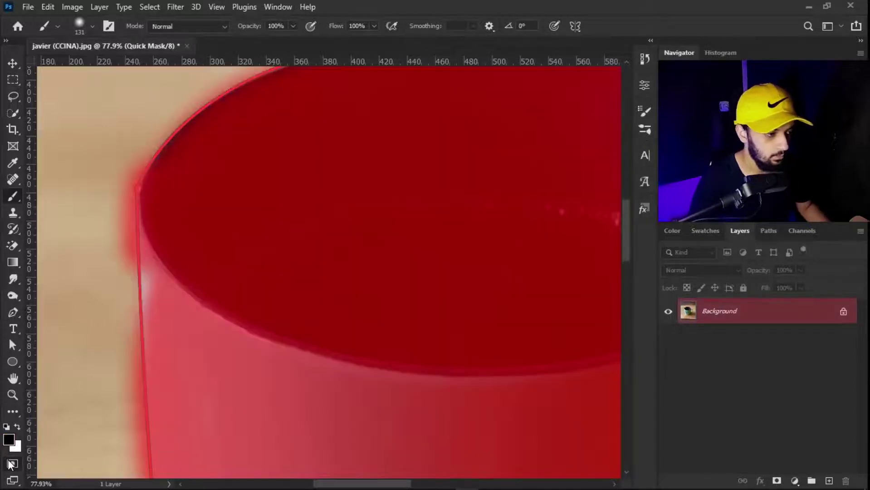
scroll(138, 265, "down", 3)
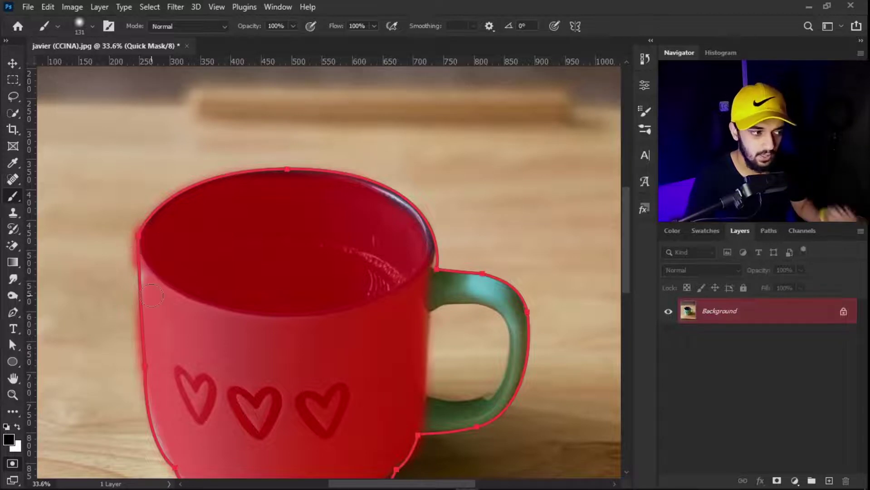
scroll(132, 261, "up", 5)
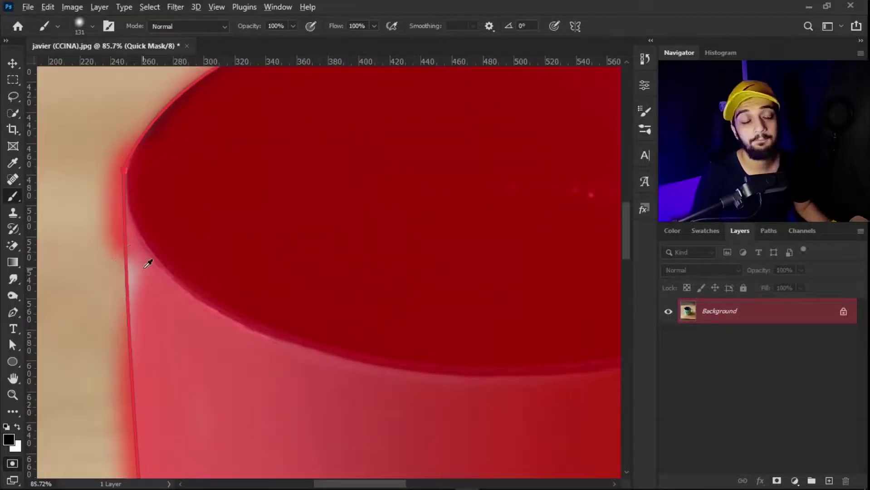
- Convert the painted Quick Mask of the mug's body back into a selection and deselect it
scroll(149, 258, "down", 6)
scroll(171, 258, "down", 3)
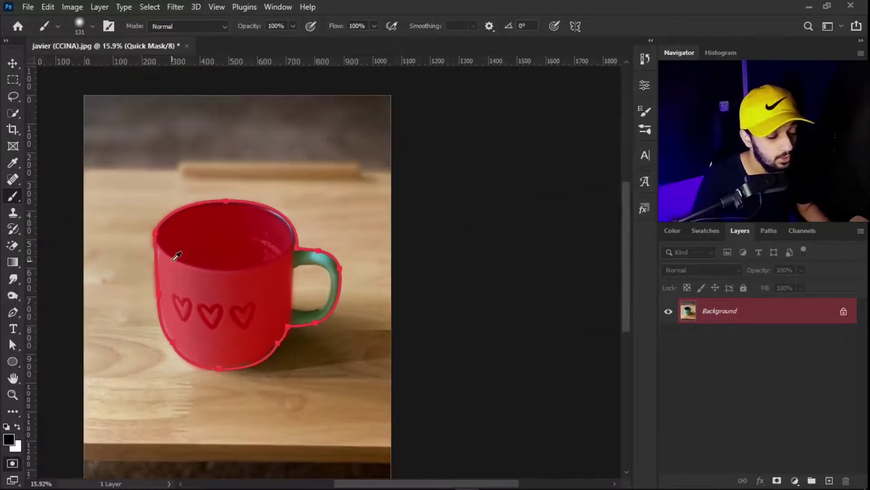
scroll(190, 265, "up", 3)
scroll(154, 276, "up", 1)
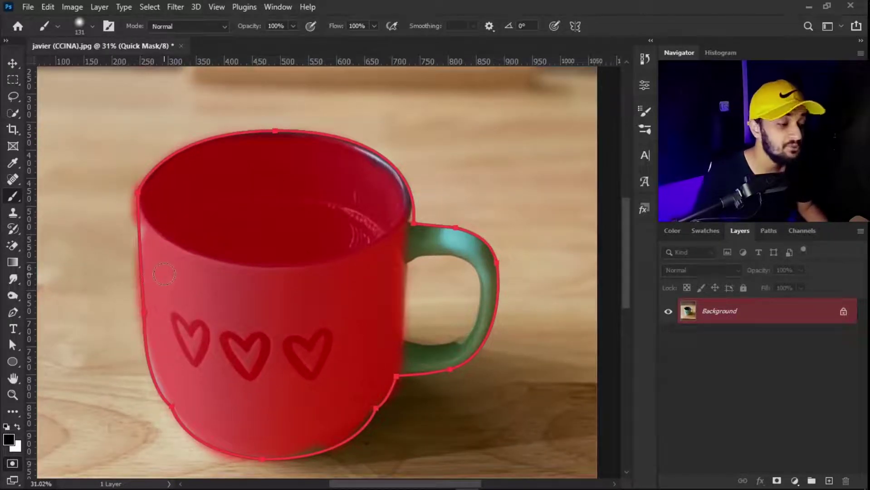
key("q")
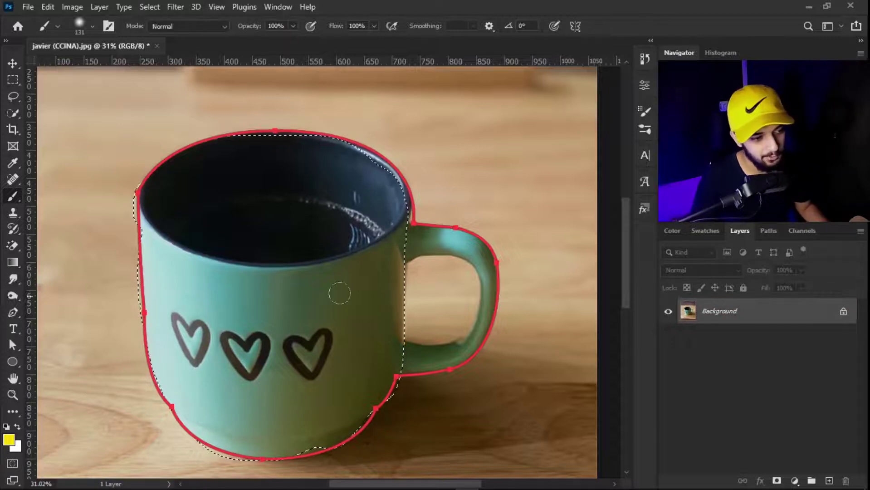
key("ctrl+d")
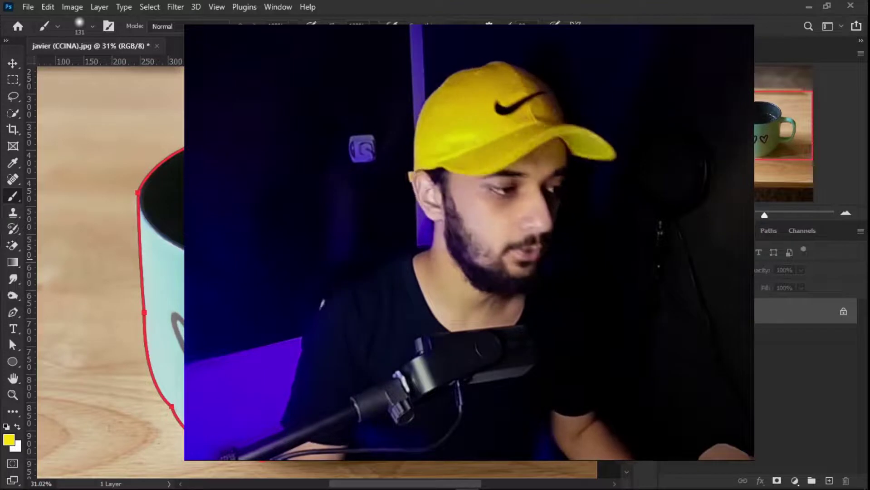
- Make a new anti-aliased selection from the mug's pen path with a 1-pixel feather and show it in Quick Mask
key("p")
scroll(369, 157, "down", 3)
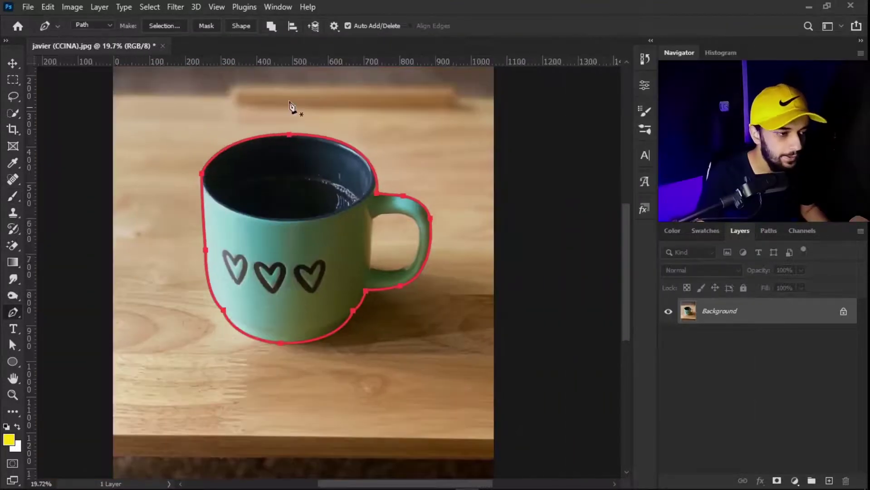
scroll(281, 273, "up", 1)
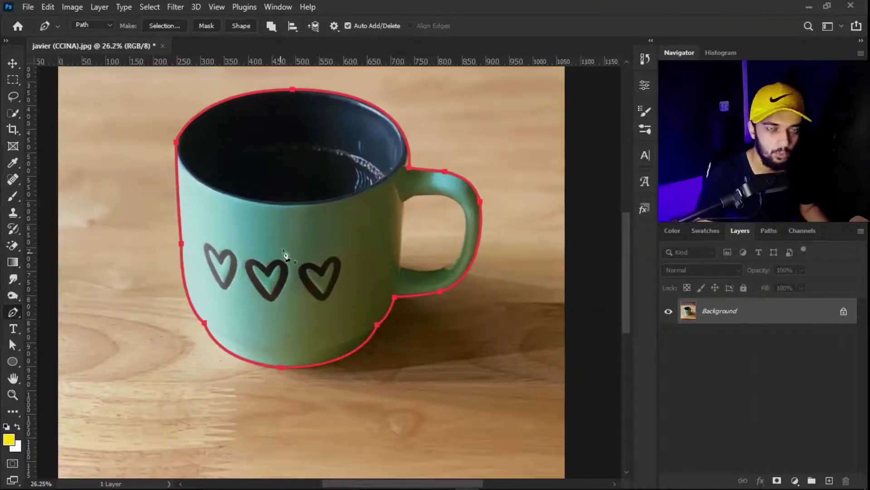
right_click(288, 201)
left_click(335, 252)
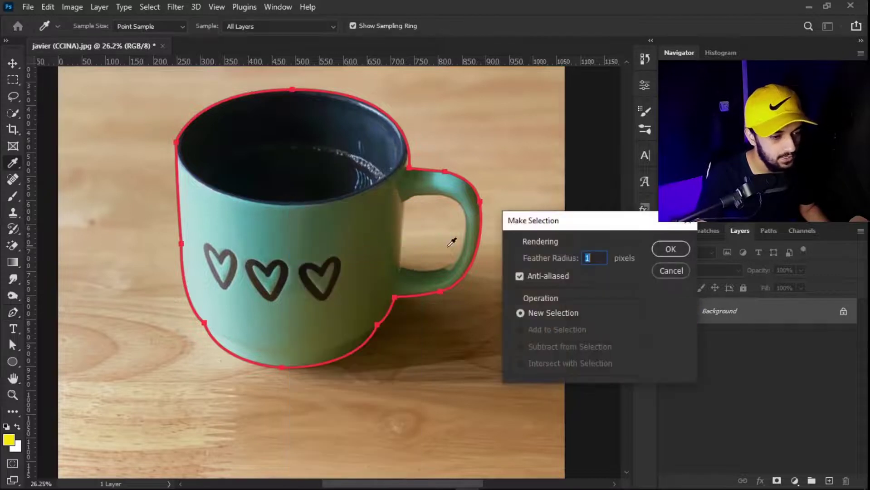
left_click(671, 248)
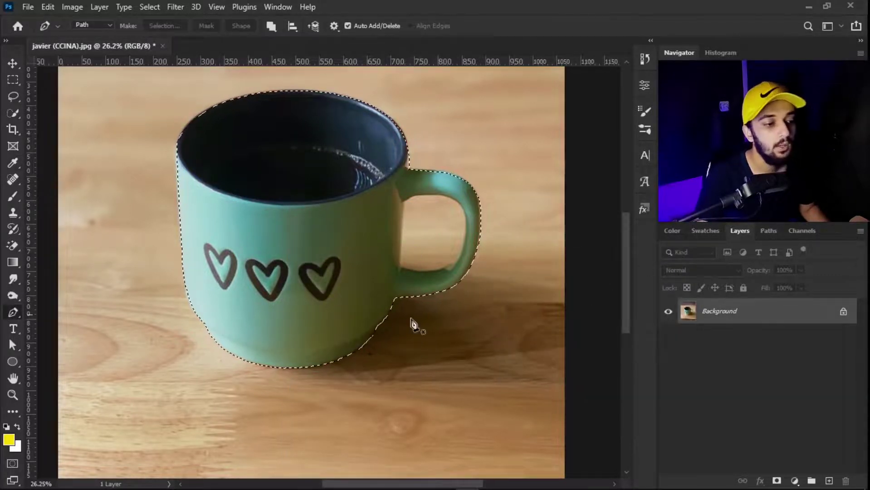
left_click(12, 463)
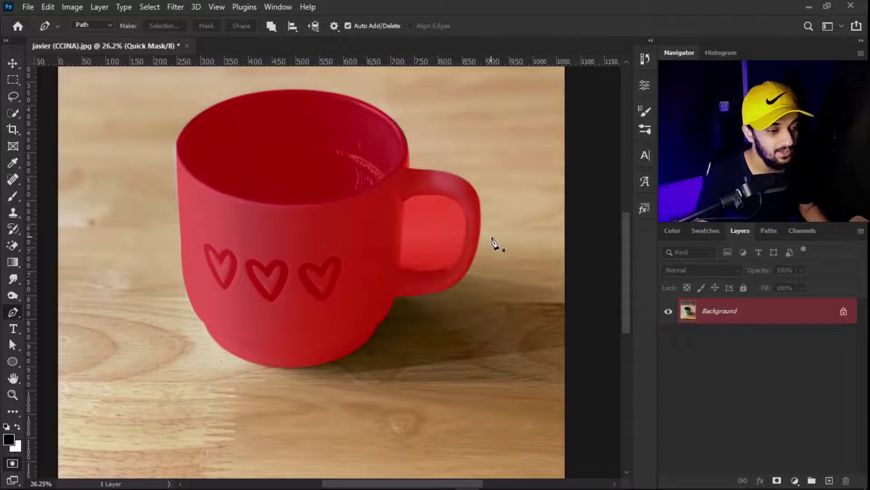
- Try brushing white over the middle of the handle opening in Quick Mask with a 76 px soft brush, and undo it
scroll(503, 216, "up", 5)
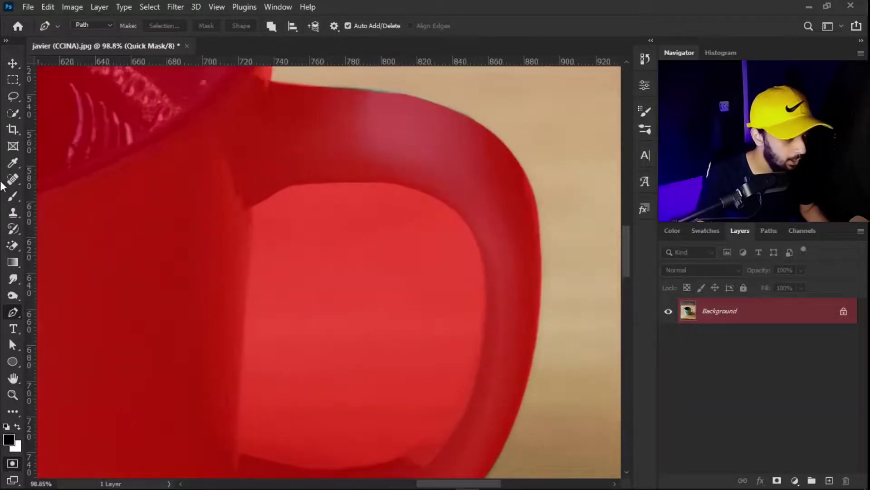
left_click(14, 199)
mouse_move(286, 250)
left_mouse_down()
mouse_move(255, 254)
mouse_move(258, 242)
left_mouse_up()
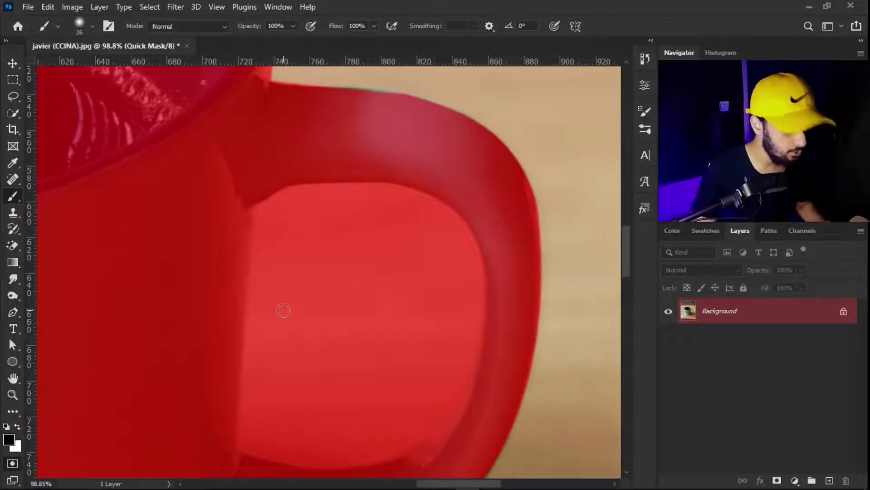
right_click(288, 274, "alt")
mouse_move(289, 295)
left_mouse_down()
mouse_move(324, 247)
mouse_move(316, 258)
mouse_move(349, 312)
left_mouse_up()
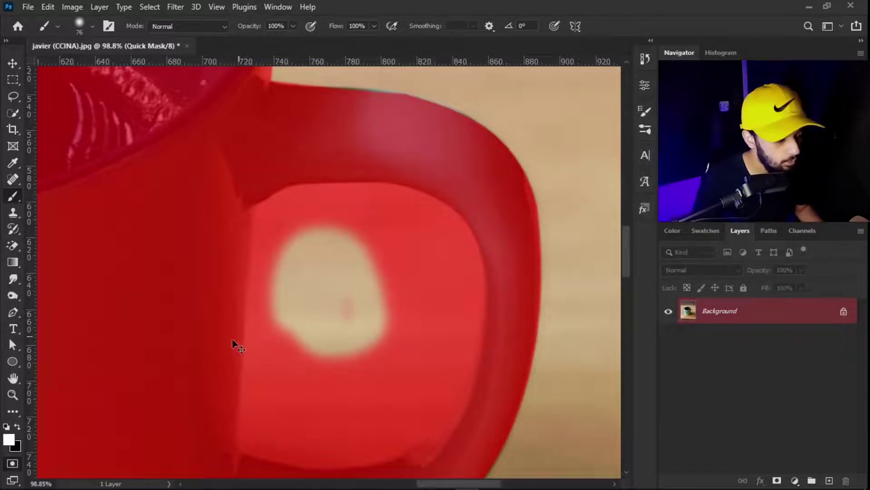
key("ctrl+z")
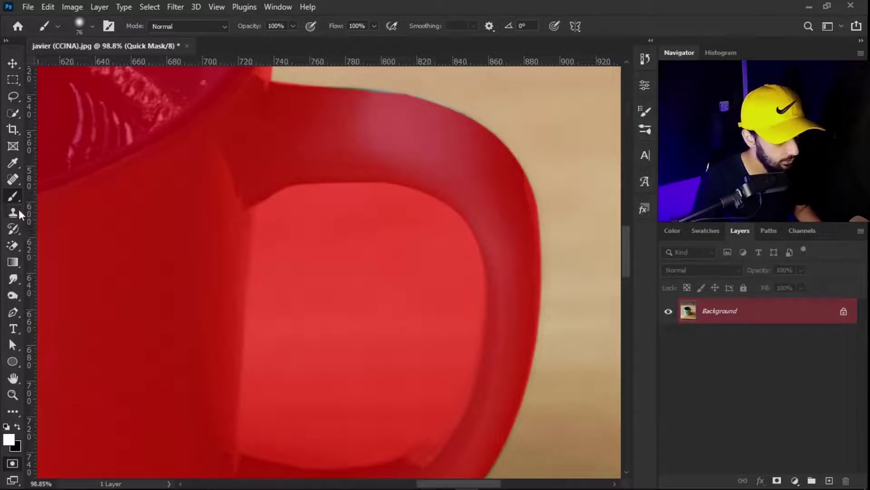
- Try the Eraser on the overlay inside the handle opening and undo it
right_click(11, 242)
left_click(59, 245)
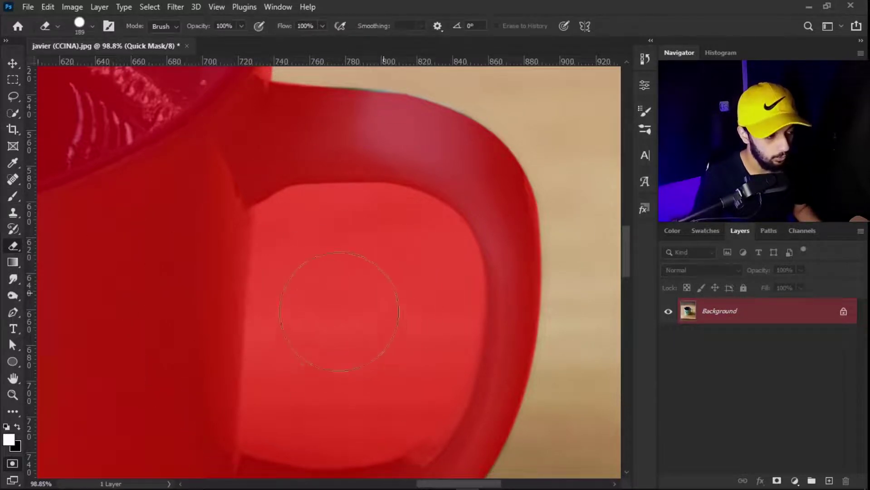
left_click(327, 291)
key("ctrl+z")
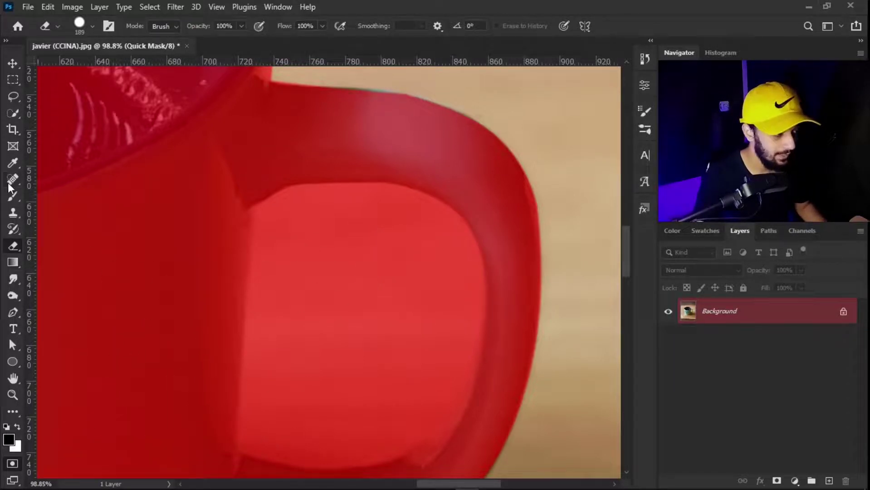
- Brush white along the handle's inner edge, from its upper joint around to the lower one, with a 34 px soft brush
key("b")
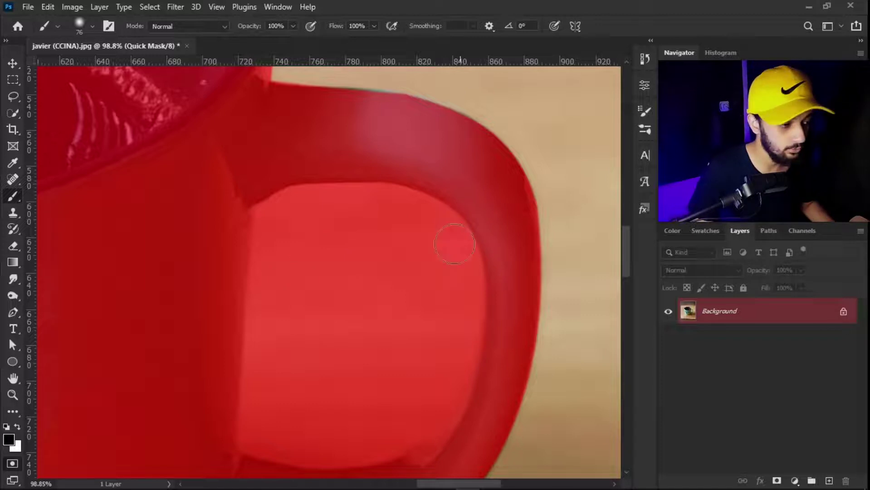
scroll(323, 212, "down", 3)
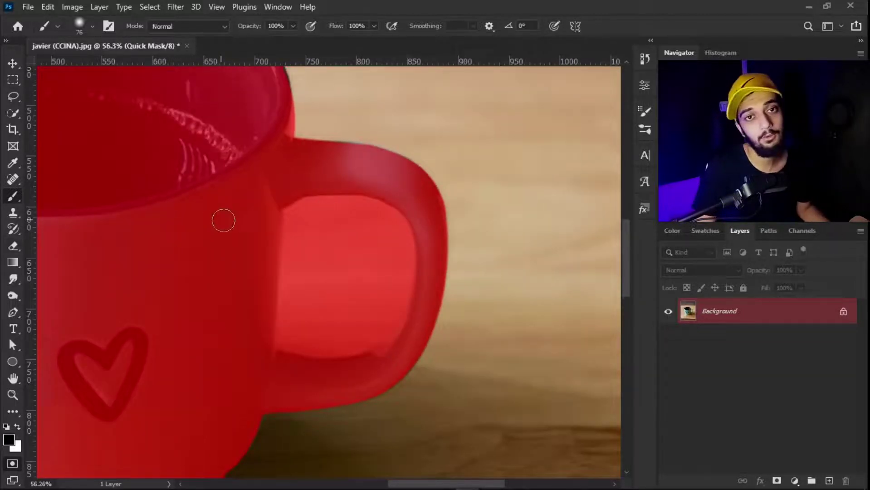
scroll(343, 240, "up", 5)
right_click(286, 238, "alt")
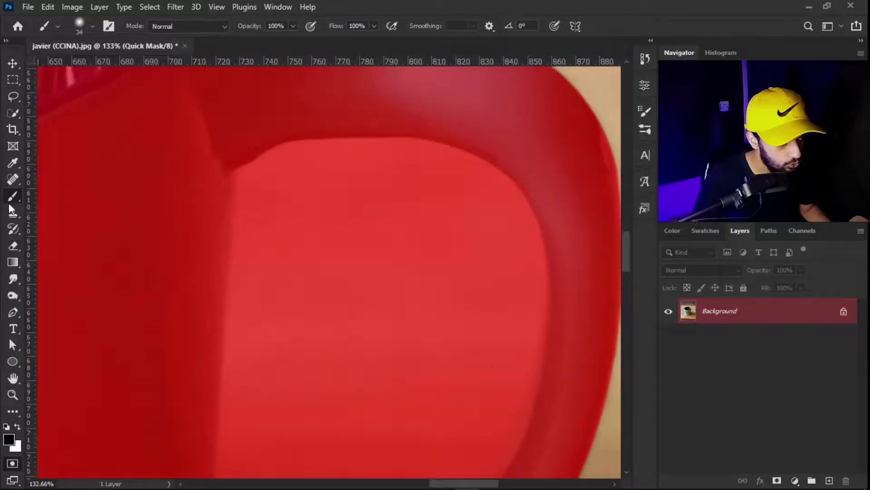
mouse_move(245, 222)
left_mouse_down()
mouse_move(255, 176)
mouse_move(306, 153)
mouse_move(285, 158)
mouse_move(440, 155)
mouse_move(510, 195)
mouse_move(529, 240)
mouse_move(537, 315)
mouse_move(532, 168)
mouse_move(510, 195)
mouse_move(518, 170)
mouse_move(494, 253)
mouse_move(506, 245)
mouse_move(435, 366)
left_mouse_up()
key("x")
key("x")
mouse_move(439, 346)
left_mouse_down()
mouse_move(313, 362)
mouse_move(200, 336)
left_mouse_up()
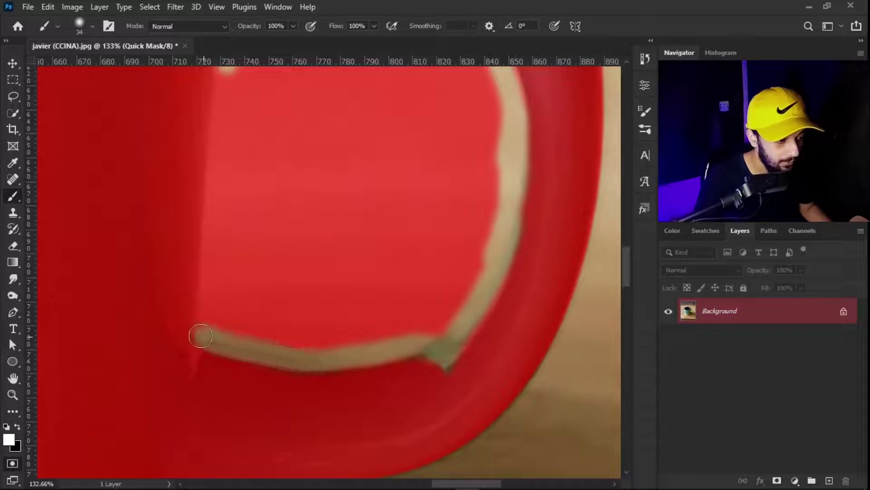
- Try a freehand white stroke up the mug's side of the handle opening and undo it
scroll(215, 327, "down", 5)
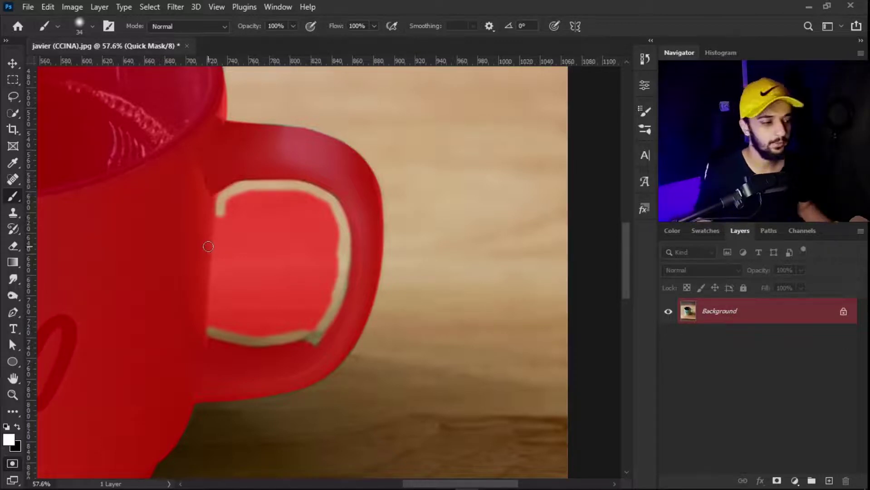
scroll(208, 314, "up", 3)
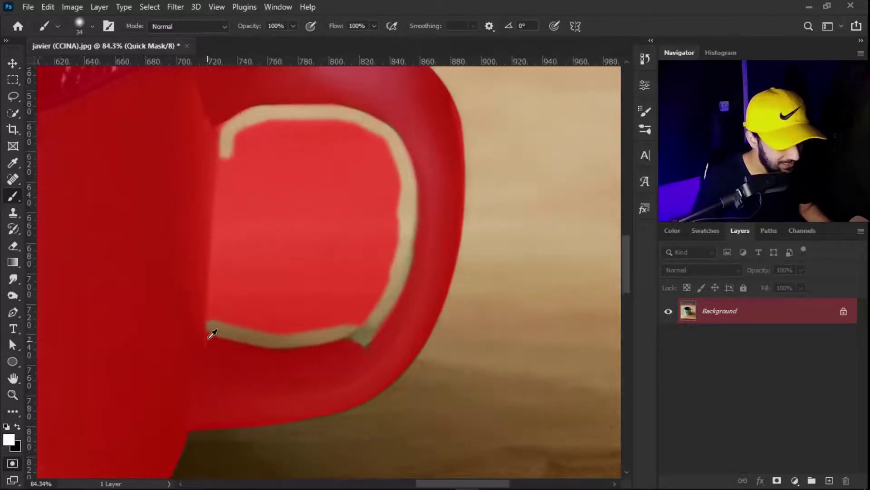
scroll(244, 245, "up", 2)
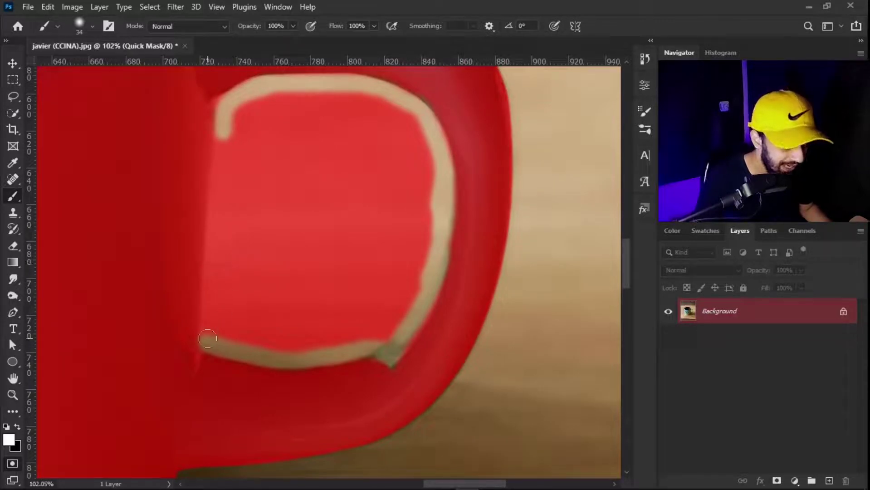
mouse_move(207, 330)
left_mouse_down()
mouse_move(199, 260)
mouse_move(217, 146)
left_mouse_up()
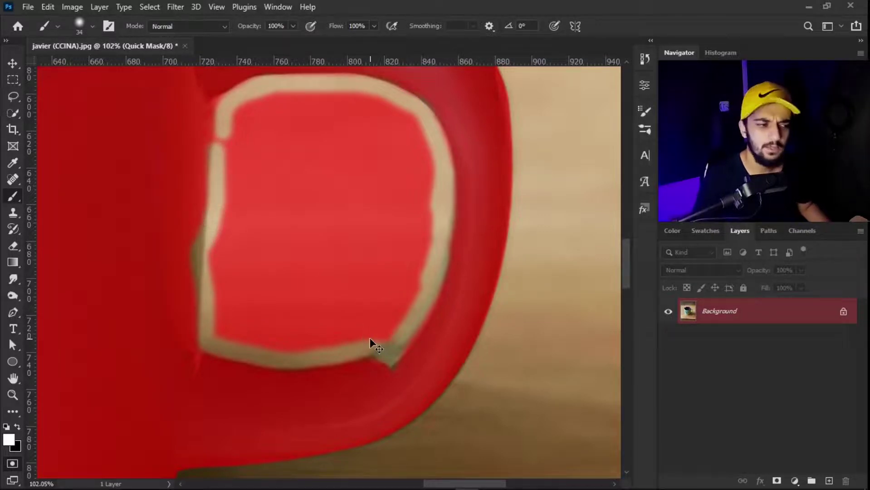
key("ctrl+z")
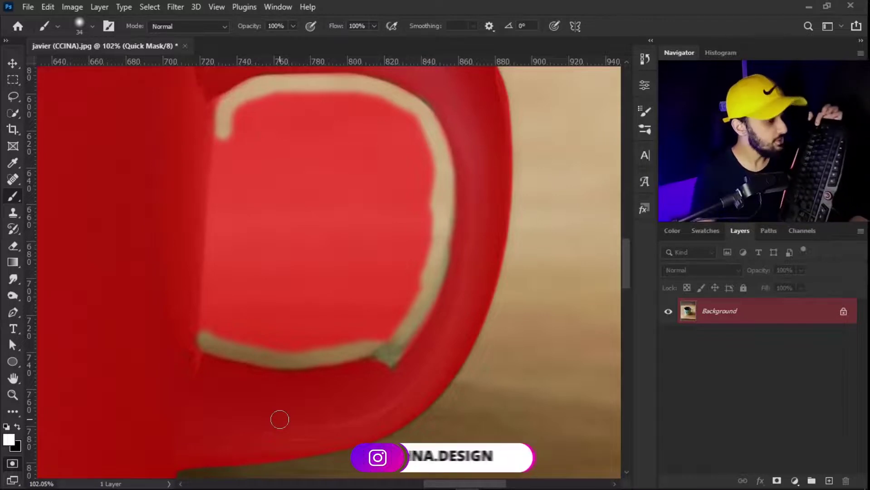
- Join the outline's ends with a straight white stroke along the mug's side, and clear the rest of the handle opening with a 52 px brush
left_click(224, 126, "shift")
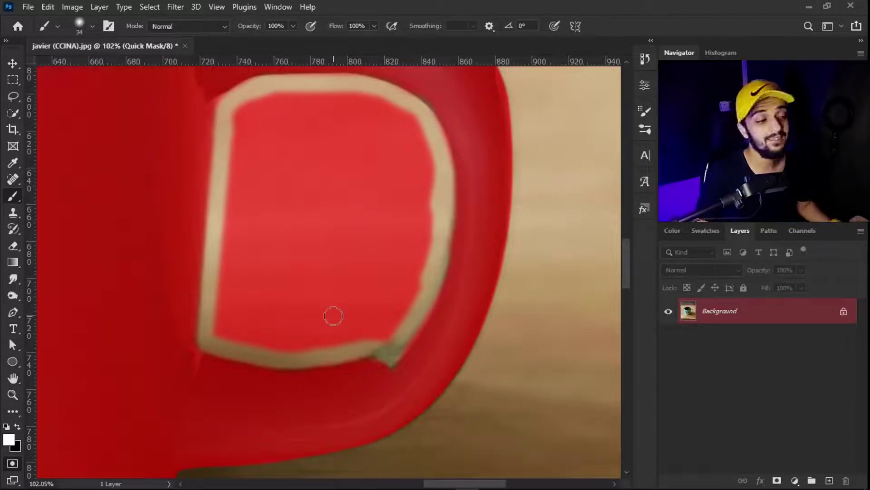
right_click(296, 295, "alt")
mouse_move(375, 320)
left_mouse_down()
mouse_move(407, 271)
mouse_move(404, 302)
mouse_move(425, 261)
mouse_move(422, 160)
left_mouse_up()
mouse_move(402, 123)
left_mouse_down()
mouse_move(420, 138)
mouse_move(393, 112)
mouse_move(352, 112)
mouse_move(305, 92)
mouse_move(323, 95)
mouse_move(297, 110)
mouse_move(247, 112)
mouse_move(242, 127)
mouse_move(260, 122)
mouse_move(249, 162)
mouse_move(335, 119)
mouse_move(275, 123)
mouse_move(346, 120)
mouse_move(329, 142)
mouse_move(385, 171)
mouse_move(398, 173)
mouse_move(385, 151)
mouse_move(397, 142)
mouse_move(401, 174)
mouse_move(381, 252)
mouse_move(388, 273)
mouse_move(400, 251)
mouse_move(399, 278)
mouse_move(363, 311)
mouse_move(371, 324)
mouse_move(350, 326)
mouse_move(342, 314)
mouse_move(358, 317)
mouse_move(360, 329)
mouse_move(294, 341)
mouse_move(276, 329)
mouse_move(285, 331)
mouse_move(280, 338)
mouse_move(286, 328)
mouse_move(256, 316)
mouse_move(233, 337)
mouse_move(237, 277)
mouse_move(218, 208)
mouse_move(231, 205)
mouse_move(234, 180)
mouse_move(255, 197)
mouse_move(263, 182)
mouse_move(250, 189)
mouse_move(271, 259)
mouse_move(255, 268)
mouse_move(256, 256)
mouse_move(308, 274)
mouse_move(350, 259)
mouse_move(363, 273)
mouse_move(363, 234)
mouse_move(316, 284)
mouse_move(344, 244)
mouse_move(338, 181)
mouse_move(285, 250)
mouse_move(288, 256)
mouse_move(298, 243)
mouse_move(303, 147)
mouse_move(328, 144)
left_mouse_up()
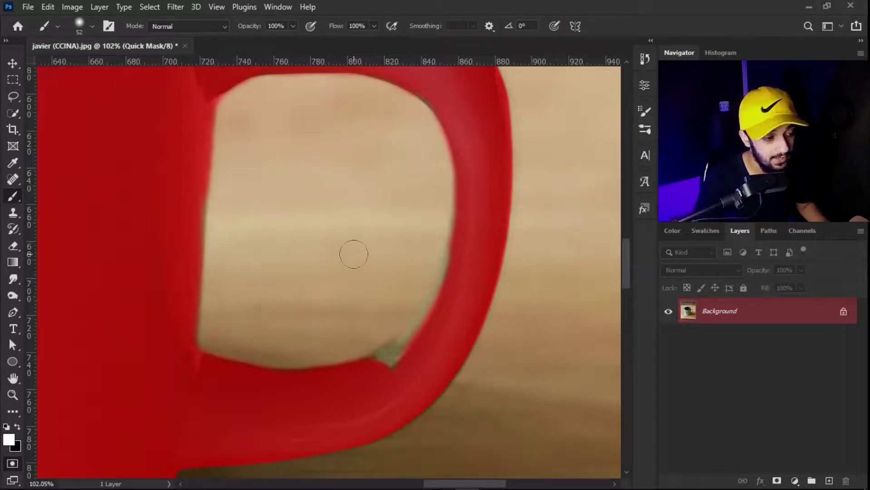
- Brush black over the uncovered dark rim edge above the handle with a 12 px soft brush
scroll(353, 254, "down", 5)
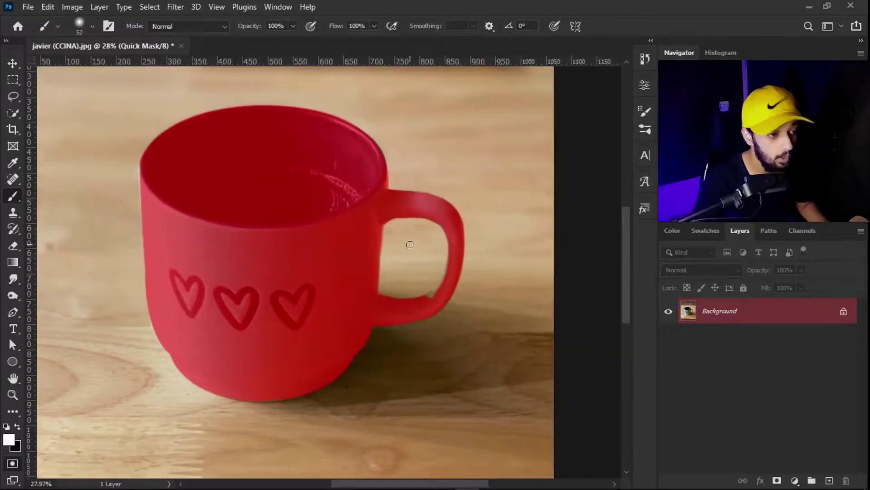
scroll(383, 120, "up", 3)
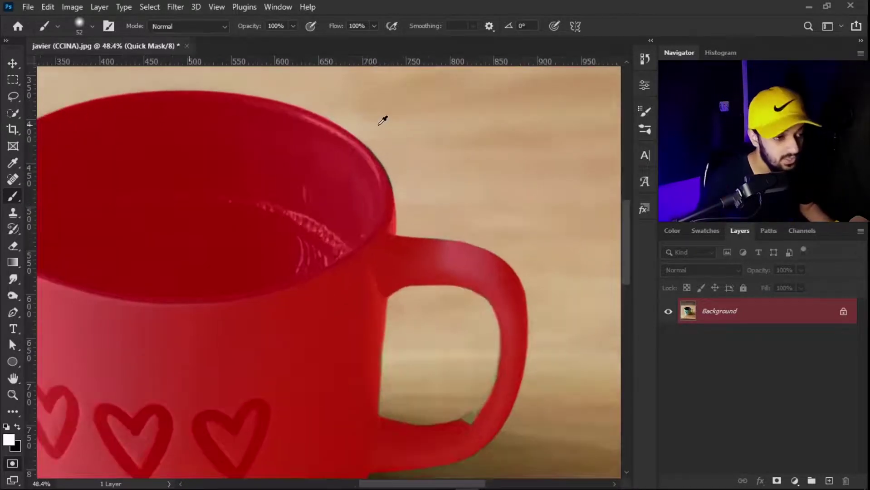
scroll(382, 120, "up", 9)
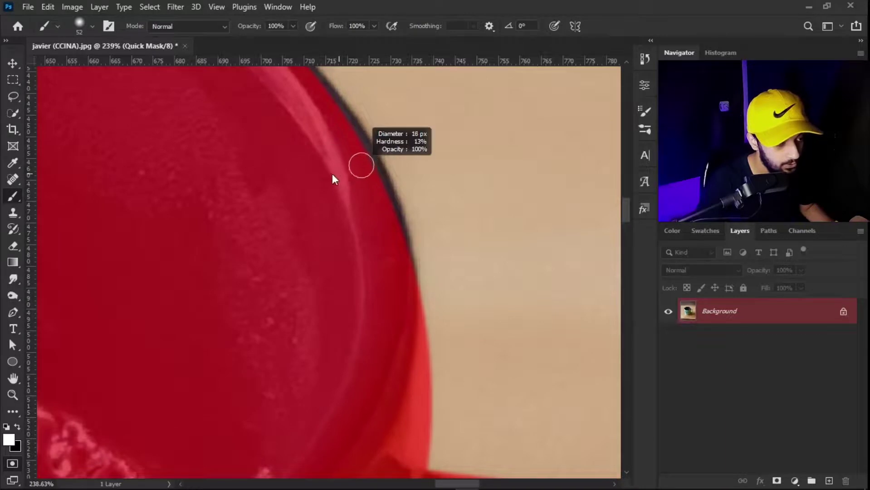
scroll(344, 182, "up", 3)
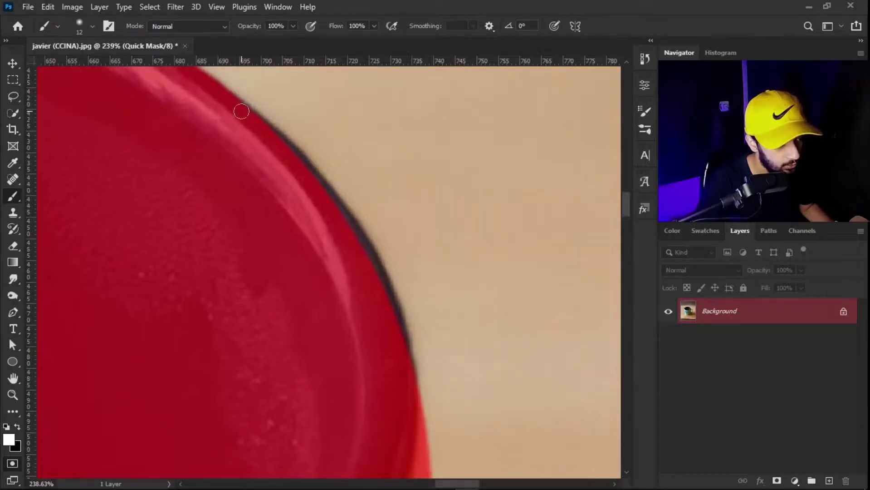
key("x")
left_click_drag(265, 138, 247, 109)
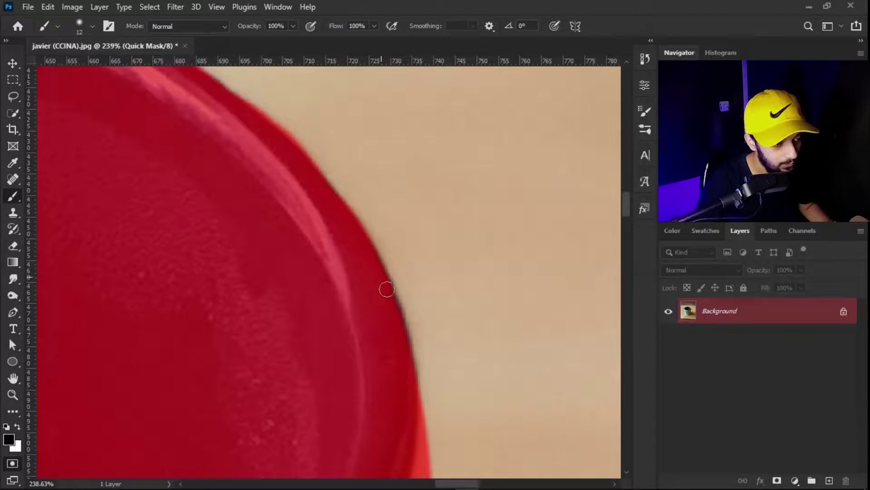
- Give the Eraser a soft round brush tip
left_click(12, 246)
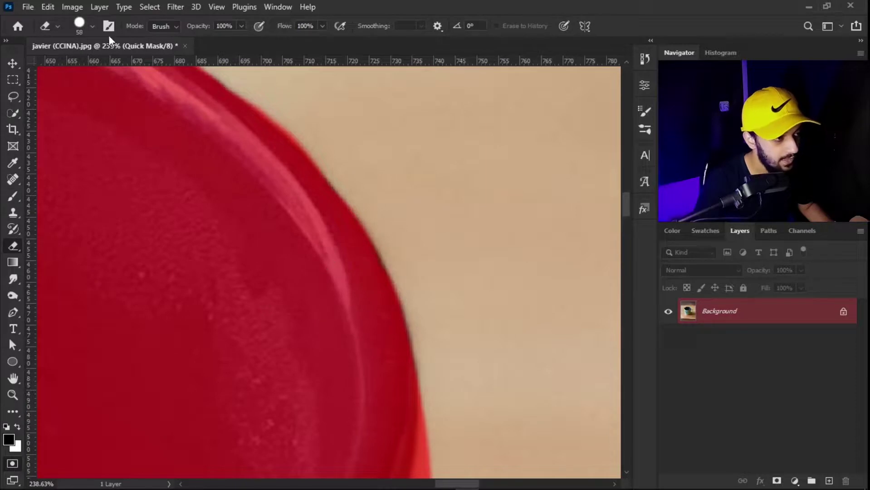
left_click(93, 26)
key("Return")
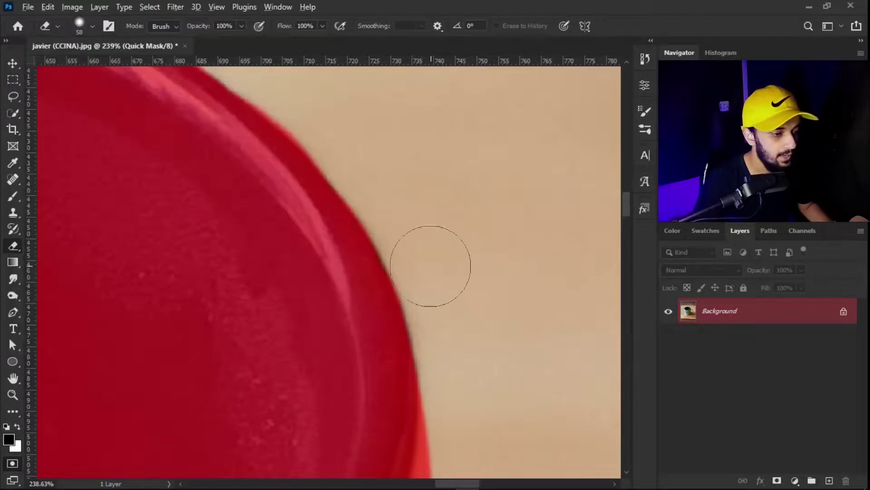
- Try a 24 px black brush stroke on the background beside the rim, undo it and return to the Eraser
left_click(13, 194)
key("bracketright")
key("bracketright")
left_click_drag(449, 80, 492, 283)
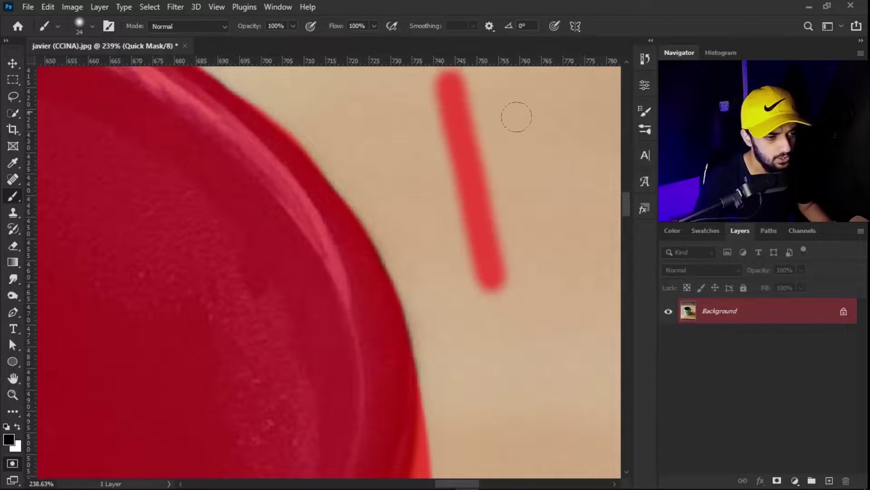
key("ctrl+z")
left_click(13, 245)
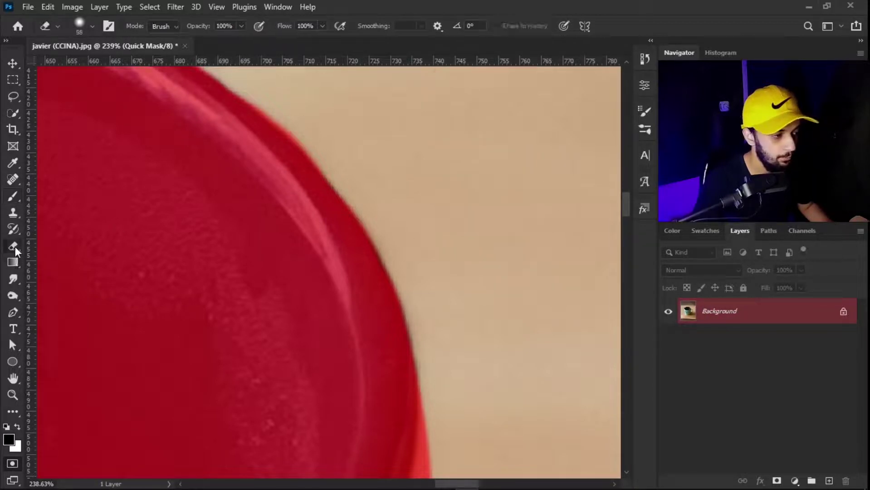
- Try a 58 px Eraser stroke inside the mug with a black foreground and one on the background with white, undoing each
left_click_drag(210, 181, 246, 379)
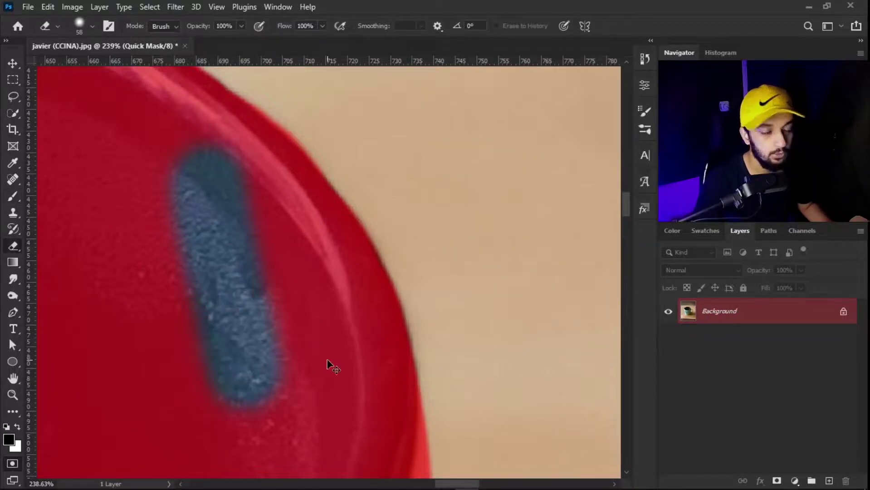
key("ctrl+z")
left_click(17, 427)
left_click_drag(437, 161, 501, 314)
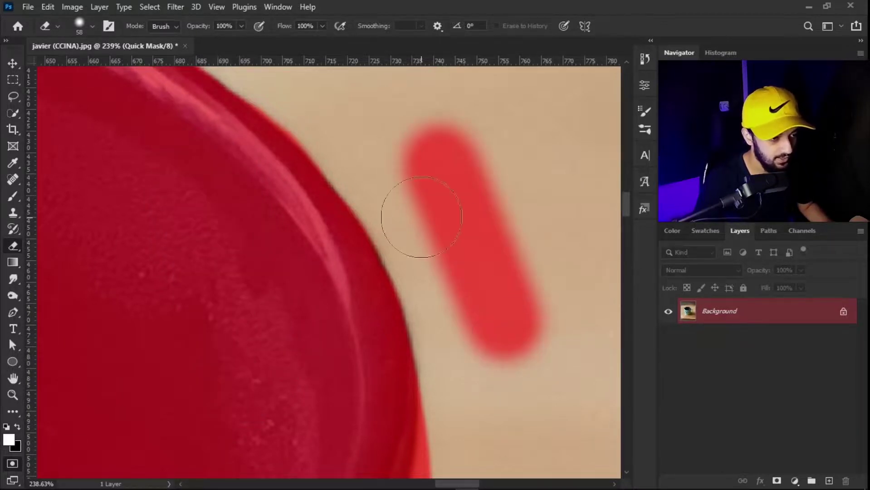
key("ctrl+z")
- Try a 24 px white brush stroke across the mug's inner rim and undo it
left_click(17, 194)
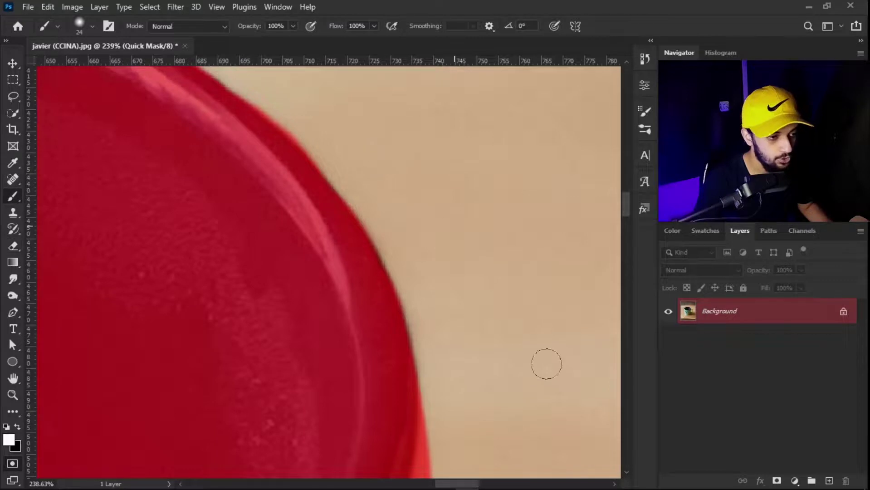
left_click_drag(318, 173, 263, 273)
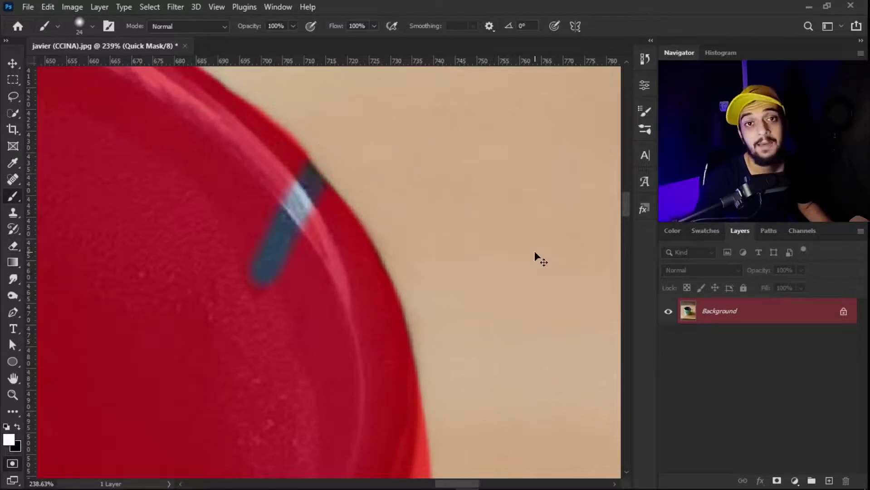
key("ctrl+z")
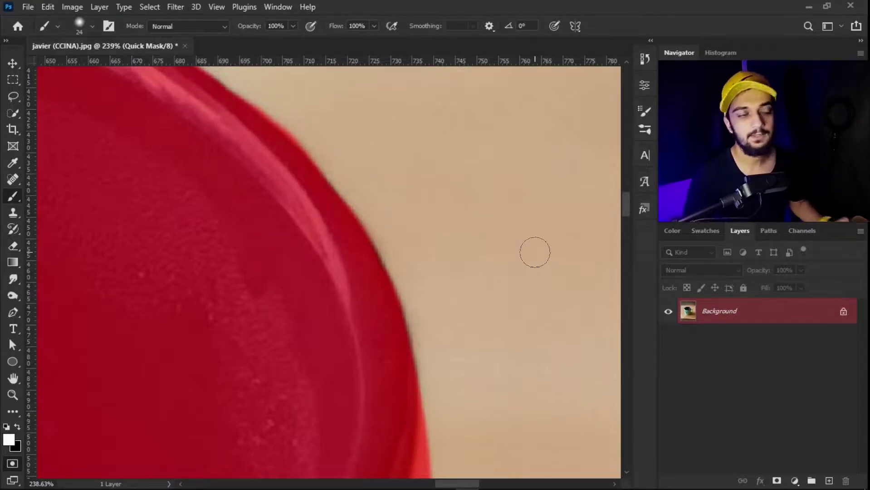
- Brush black over the uncovered patch at the handle opening's lower corner and along its inner curve with the 24 px soft brush
key("ctrl+0")
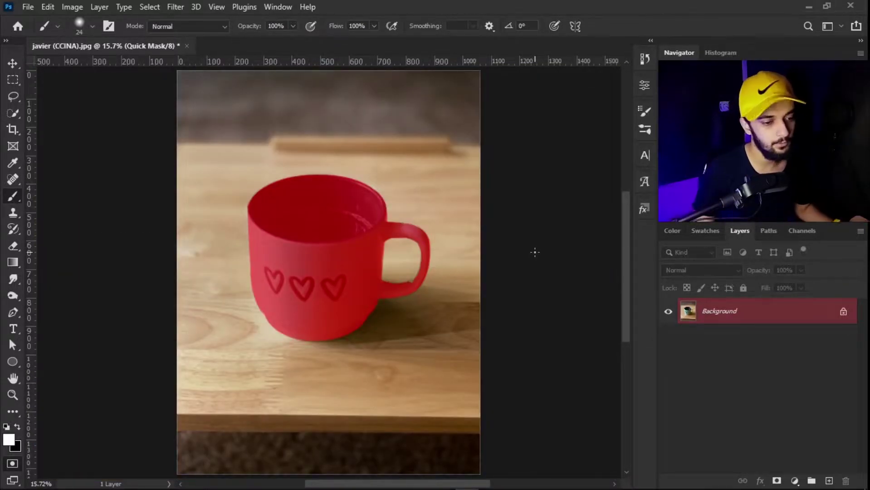
scroll(415, 258, "up", 6)
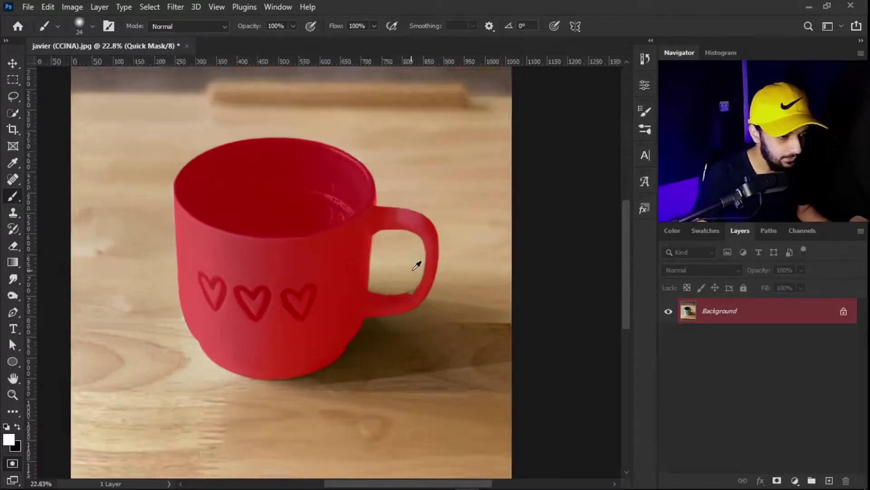
scroll(418, 309, "up", 1)
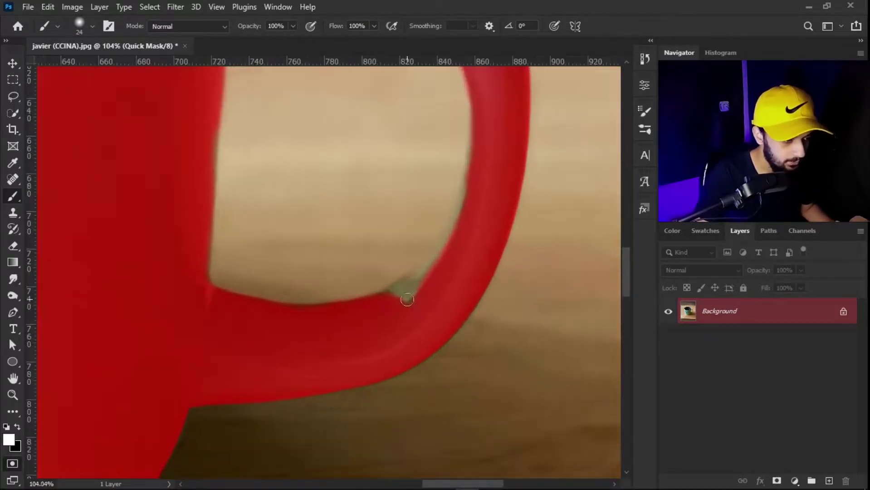
scroll(372, 308, "up", 2)
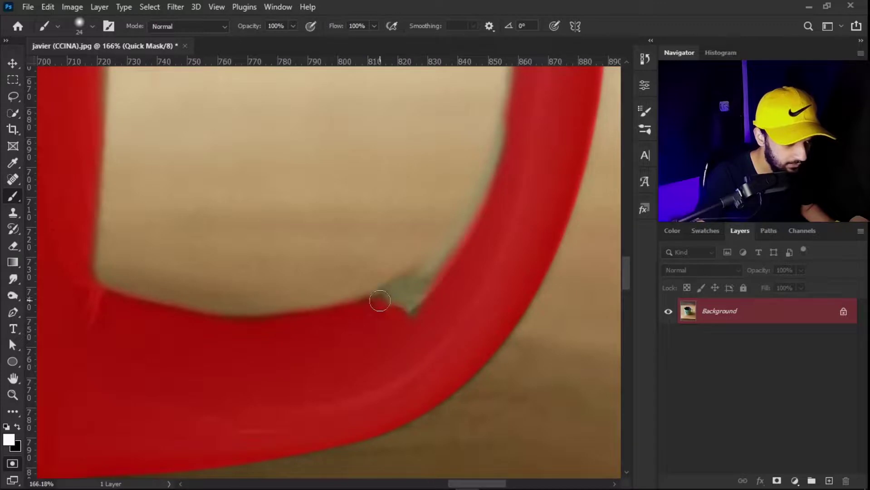
mouse_move(368, 308)
left_mouse_down()
mouse_move(460, 251)
mouse_move(511, 187)
left_mouse_up()
mouse_move(517, 130)
left_mouse_down()
mouse_move(484, 206)
mouse_move(446, 260)
left_mouse_up()
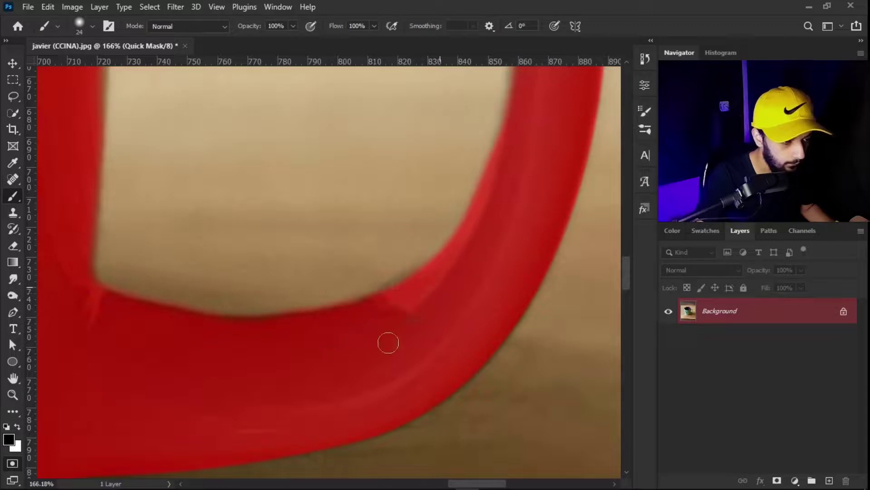
- Exit Quick Mask to turn the painted area into a selection, and add a layer mask that hides everything around the mug
scroll(348, 363, "down", 8)
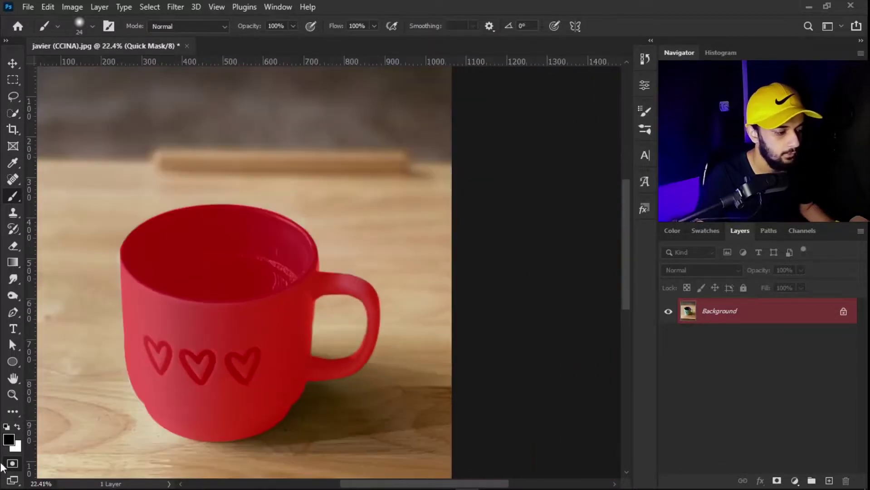
left_click(9, 467)
left_click(10, 465)
scroll(151, 388, "down", 3)
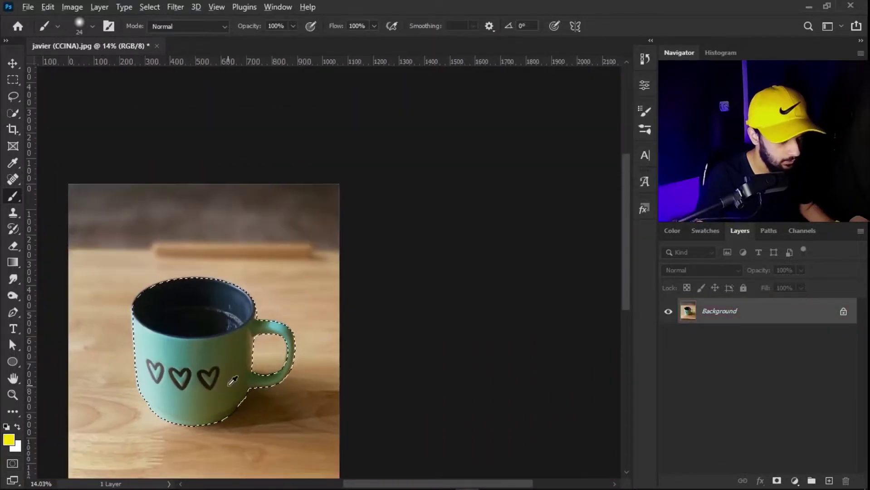
left_click(776, 480)
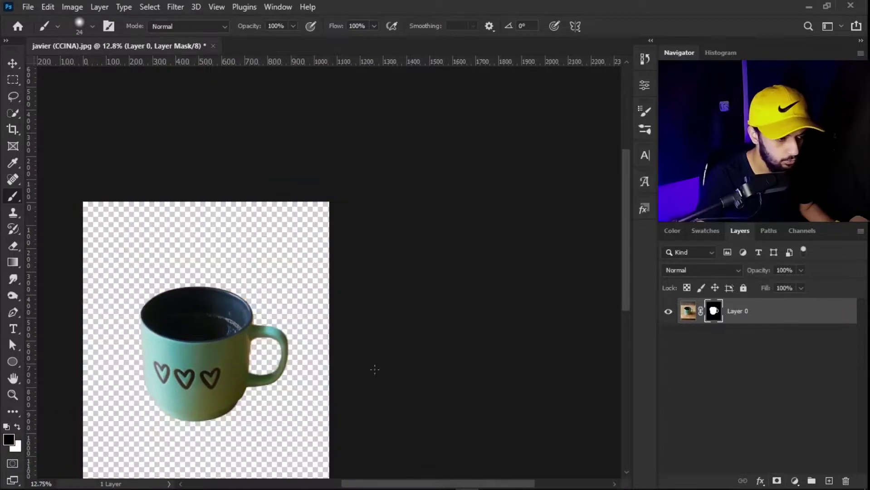
- Brush white on the layer mask along the mug's side inside the handle opening to even out its edge
scroll(257, 375, "up", 2)
scroll(257, 375, "up", 3)
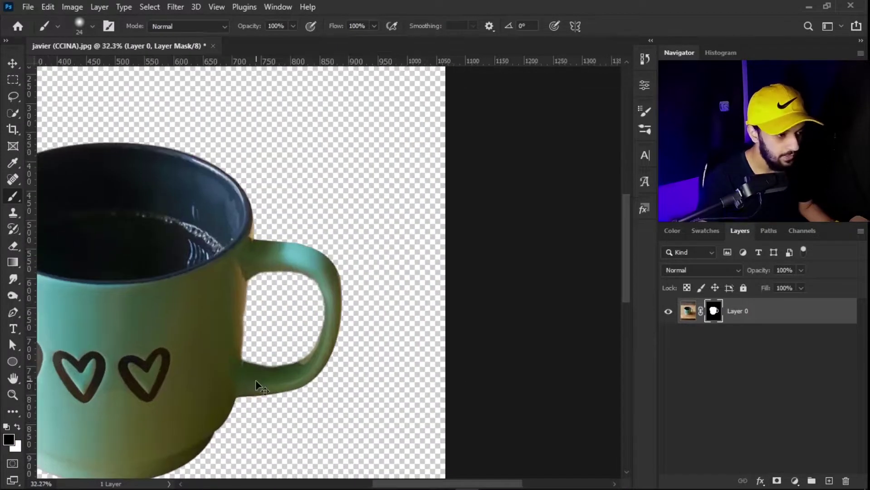
scroll(255, 380, "down", 3)
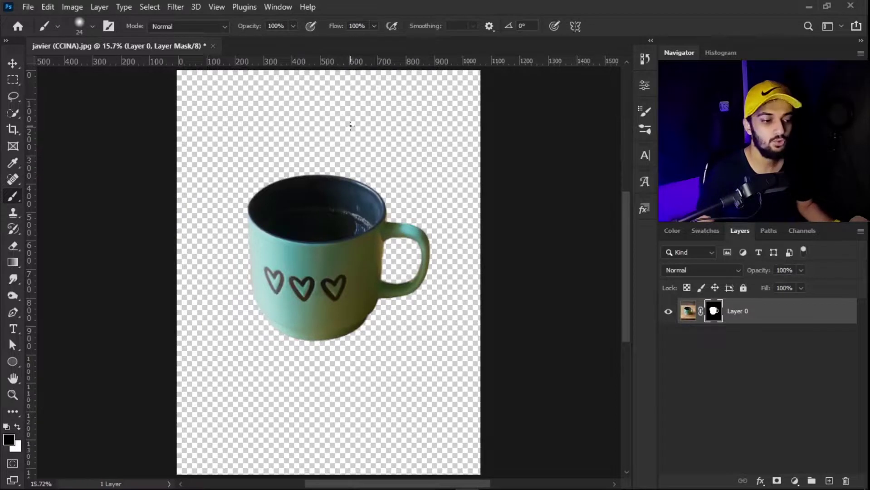
scroll(383, 226, "up", 9)
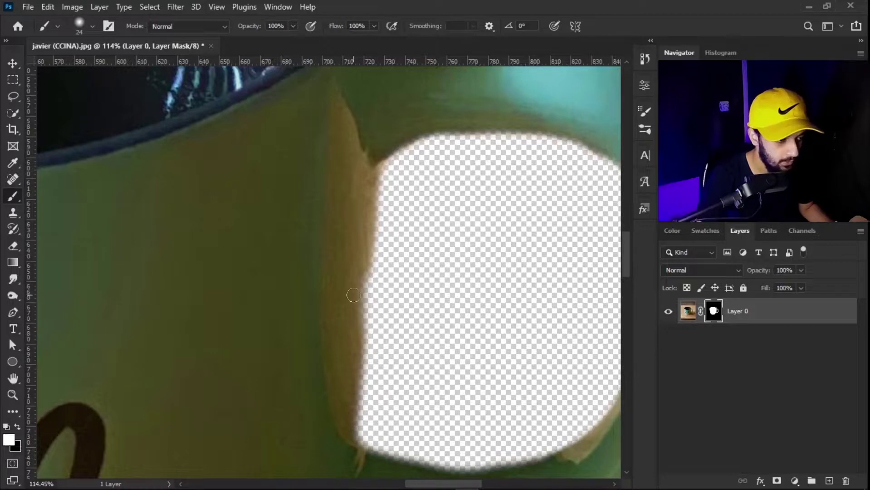
mouse_move(358, 289)
left_mouse_down()
mouse_move(367, 179)
mouse_move(353, 335)
left_mouse_up()
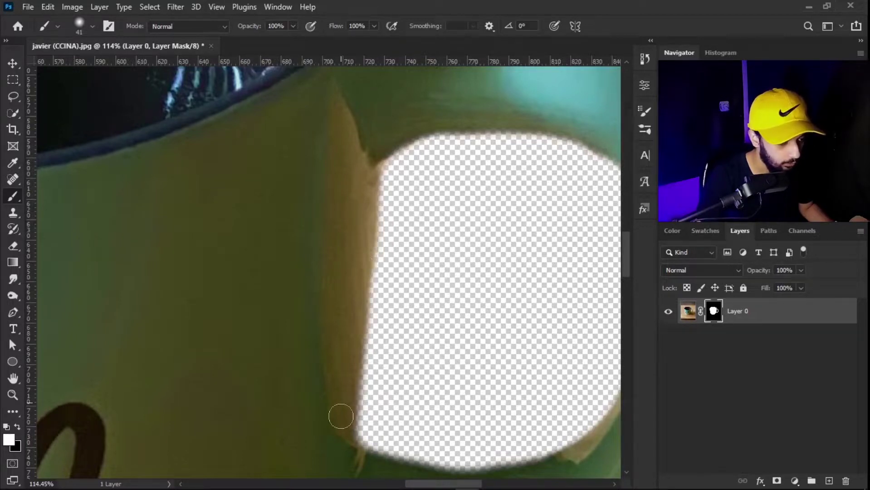
- Brush black on the layer mask just below the handle opening's upper edge with a 41 px soft brush
scroll(341, 413, "down", 5)
scroll(427, 340, "up", 2)
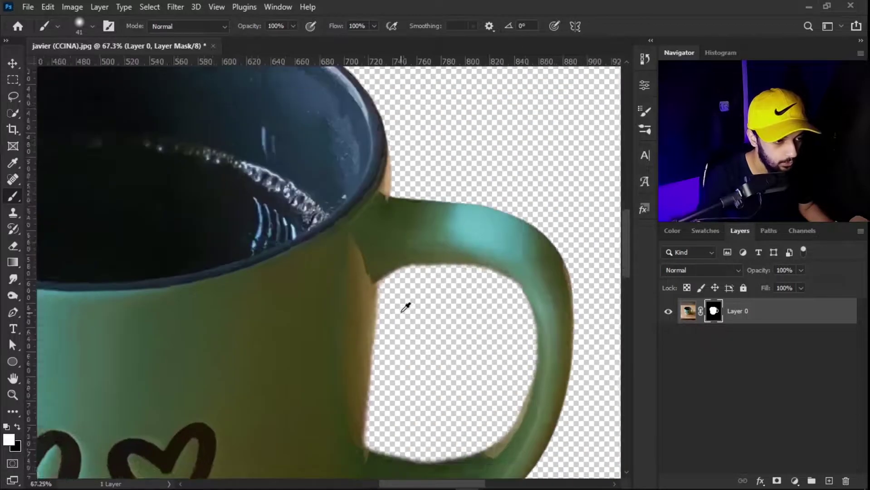
scroll(406, 308, "up", 2)
key("x")
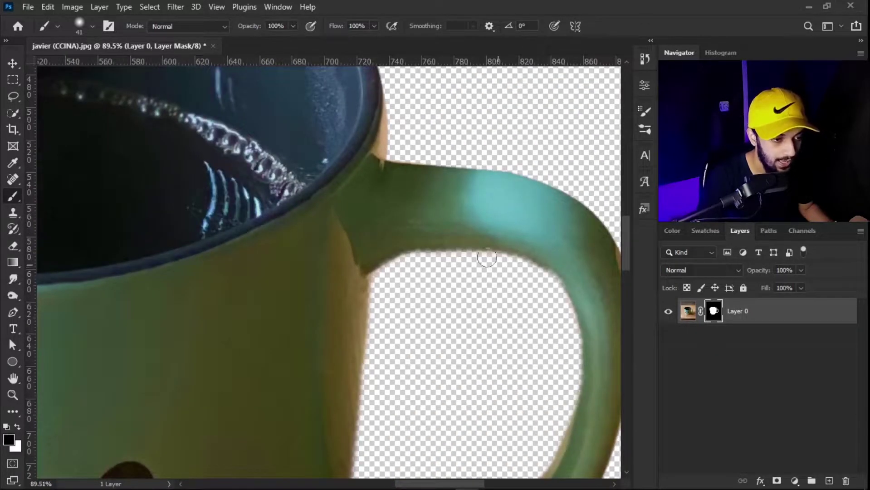
left_click_drag(501, 266, 501, 272)
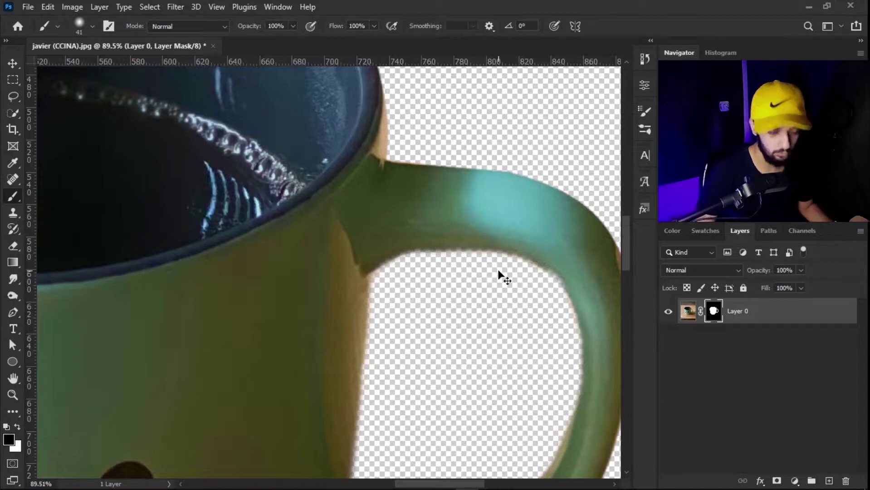
key("ctrl+0")
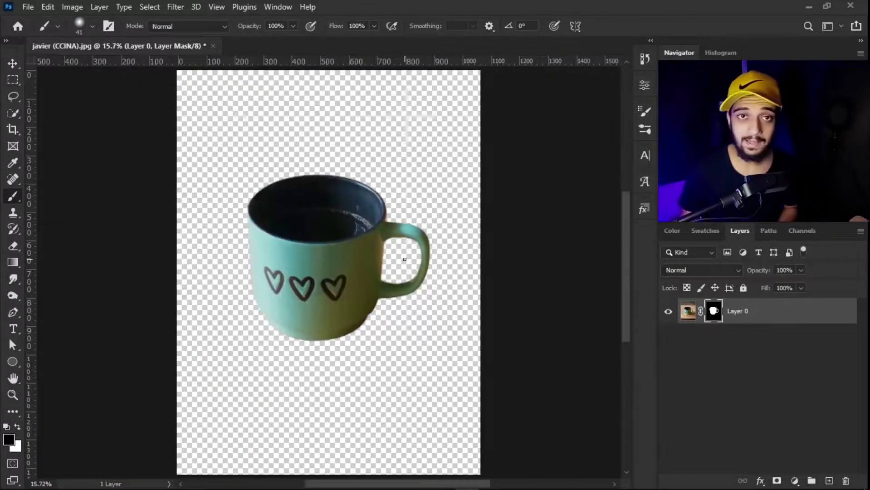